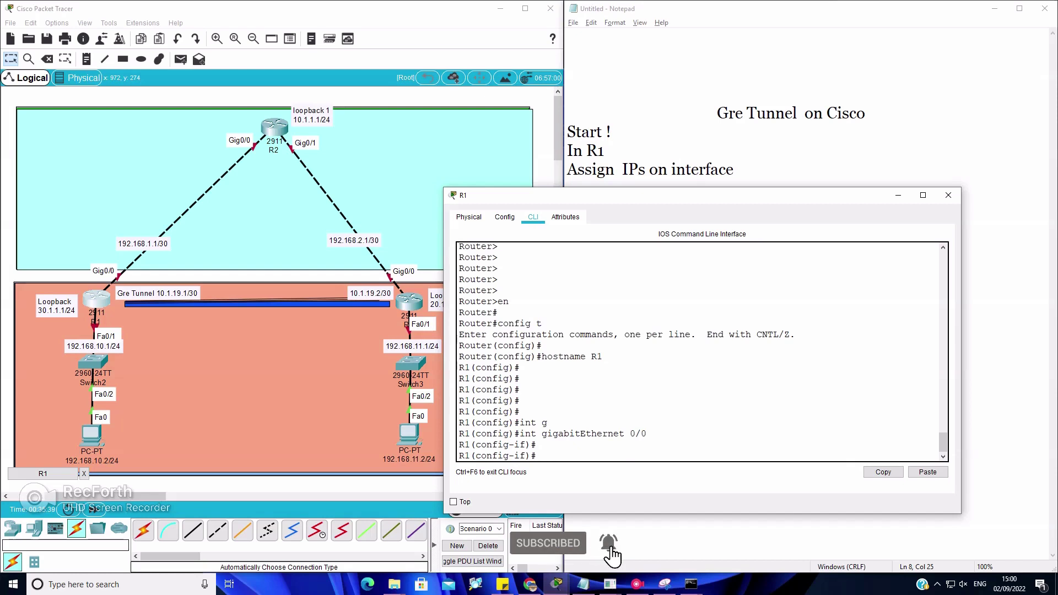
- Assign IP address 192.168.1.1 with mask 255.255.255.252 to R1's GigabitEthernet 0/0 interface
{"action": "type", "text": "add"}
{"action": "key", "text": "Tab"}
{"action": "type", "text": "1921"}
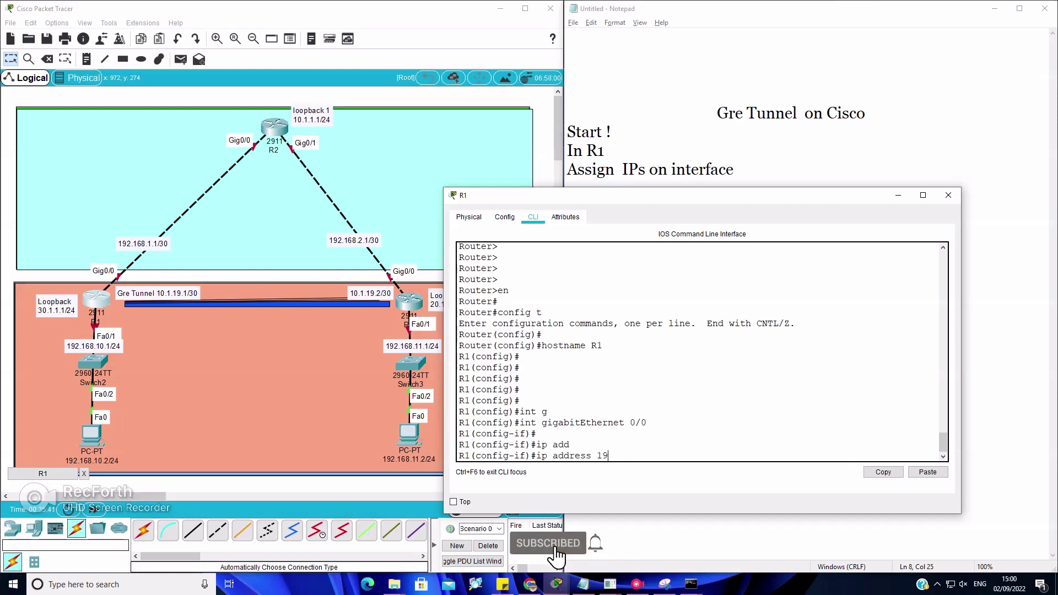
{"action": "key", "text": "BackSpace"}
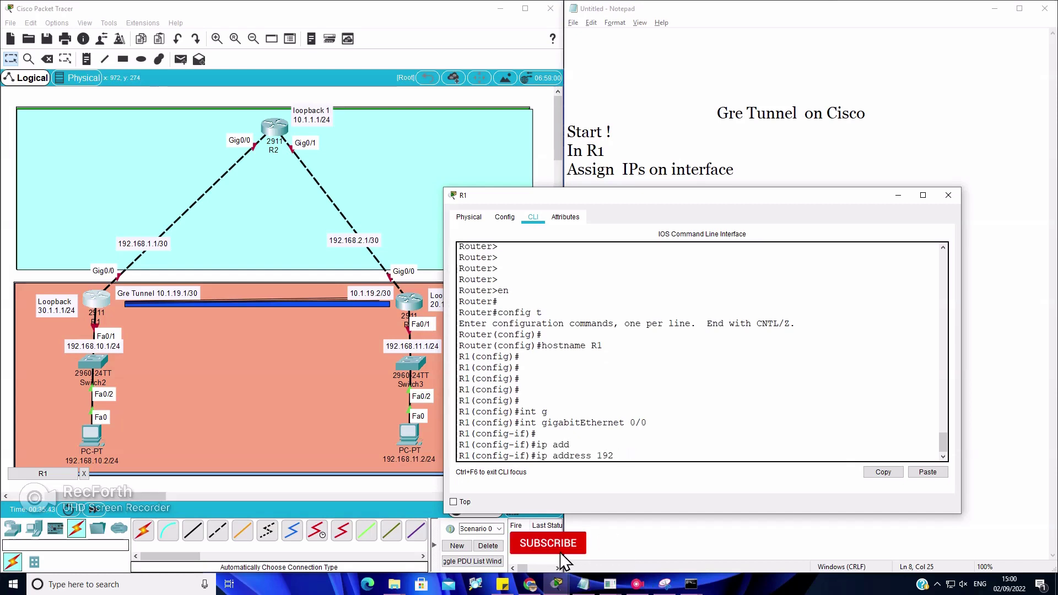
{"action": "type", "text": ".168"}
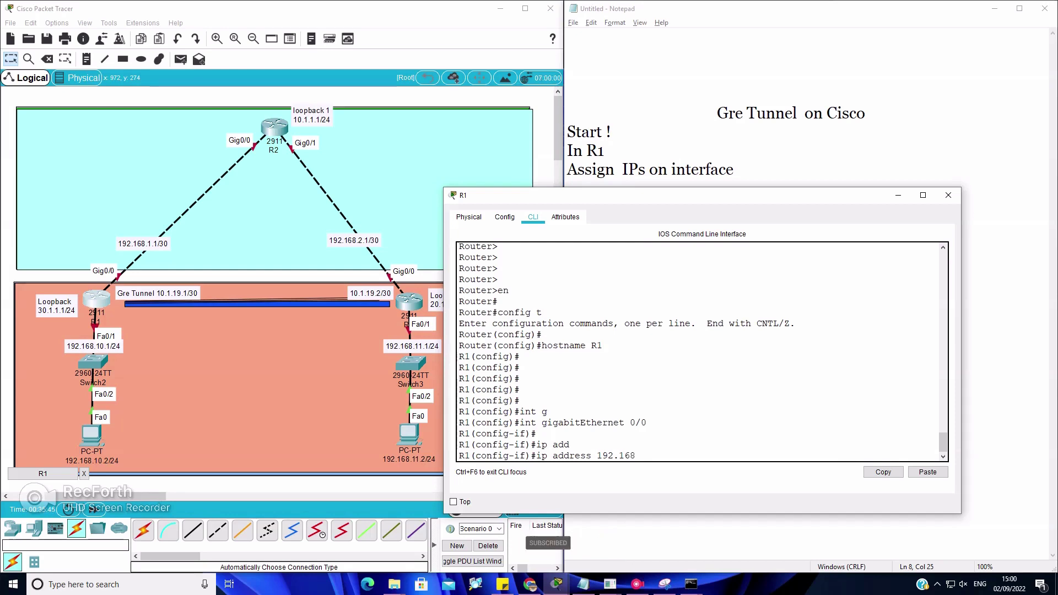
{"action": "type", "text": ".1.1 255."}
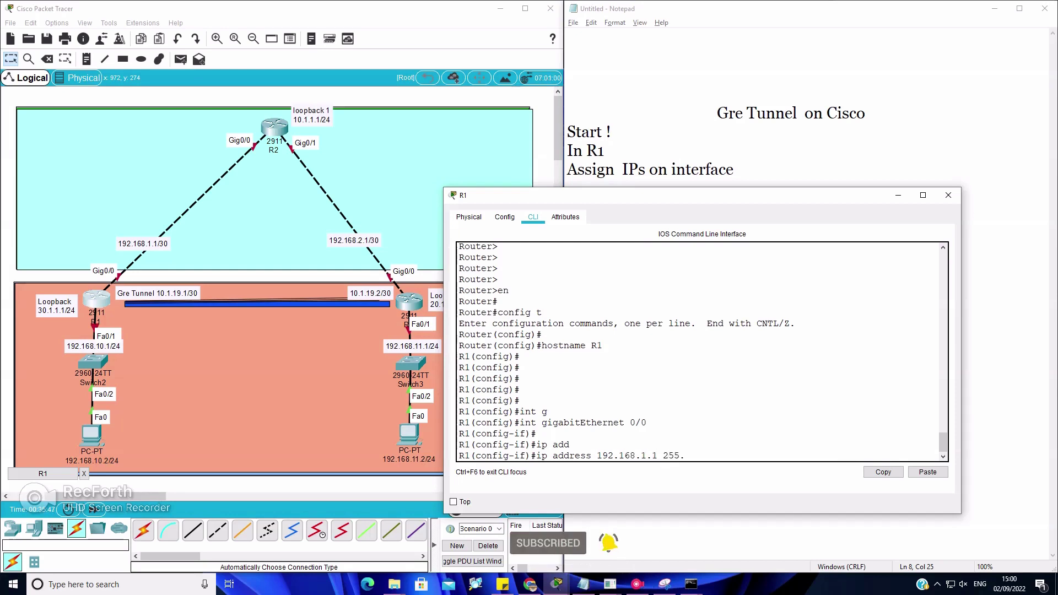
{"action": "type", "text": "255.255."}
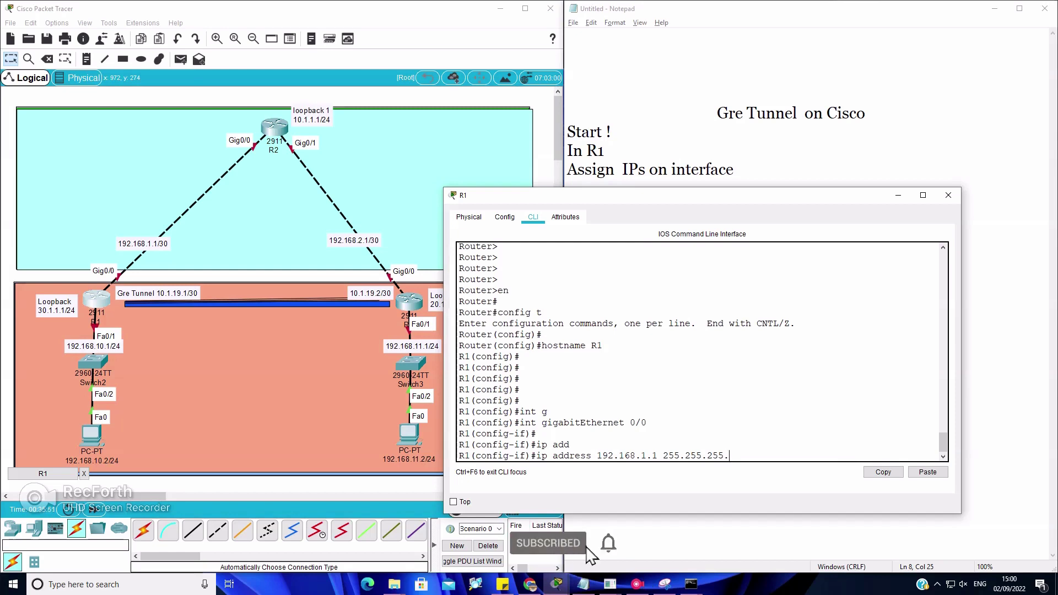
{"action": "type", "text": "252"}
{"action": "key", "text": "Return"}
{"action": "key", "text": "Return"}
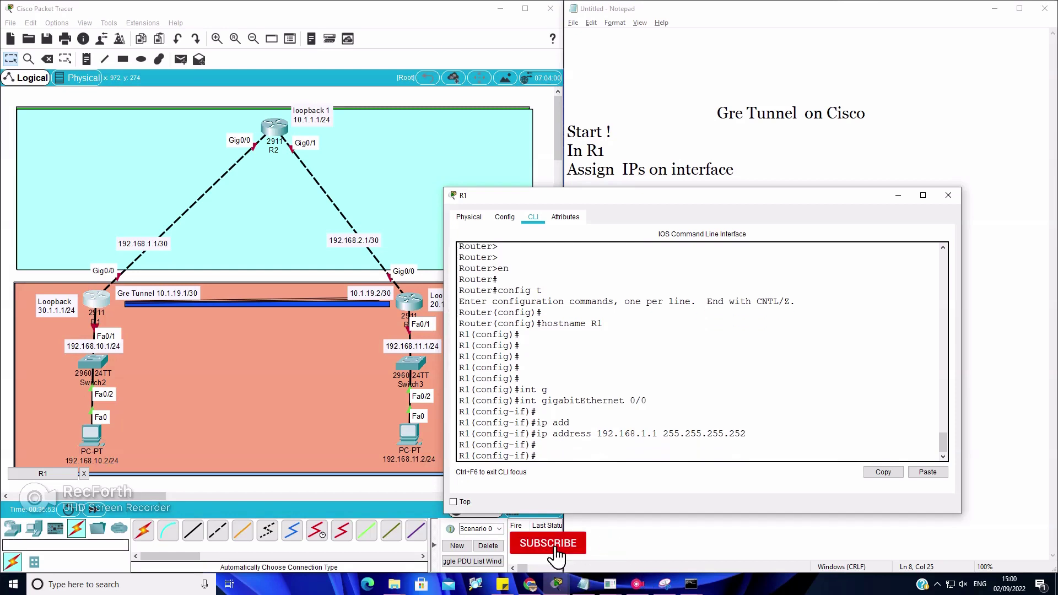
- Enable R1's GigabitEthernet 0/0 with no shutdown and exit to global configuration mode
{"action": "type", "text": "mno"}
{"action": "type", "text": " s"}
{"action": "type", "text": "h"}
{"action": "key", "text": "Tab"}
{"action": "key", "text": "Return"}
{"action": "key", "text": "Return"}
{"action": "type", "text": "exi"}
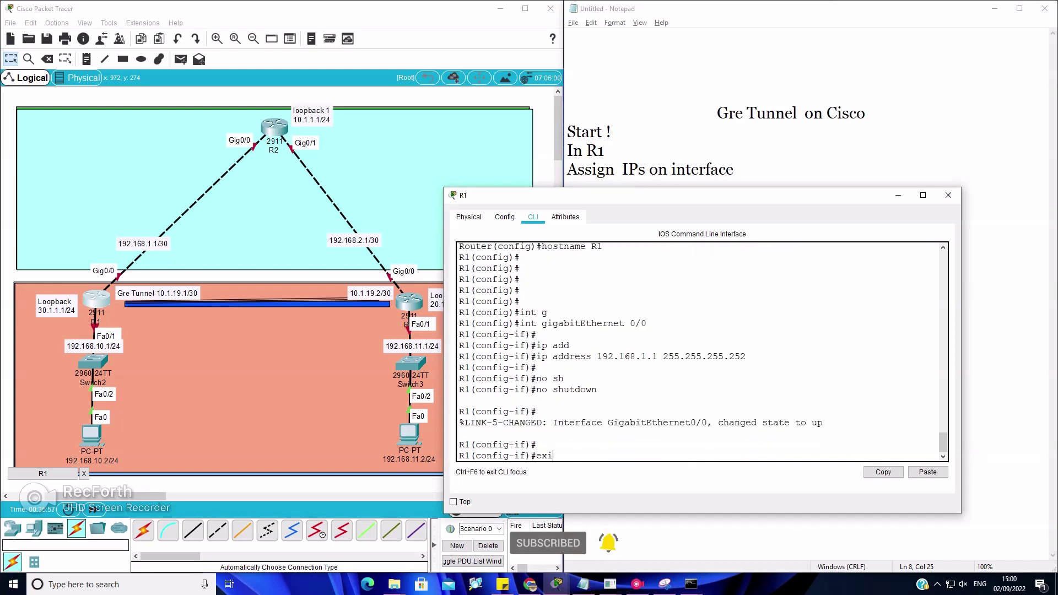
{"action": "type", "text": "t"}
{"action": "key", "text": "Return"}
{"action": "key", "text": "Return"}
{"action": "key", "text": "Return"}
{"action": "key", "text": "Return"}
- Move R1 and the 2911 router at the tunnel's other end slightly upward in the topology, clear of their Gig0/1 port labels
{"action": "type", "text": "it"}
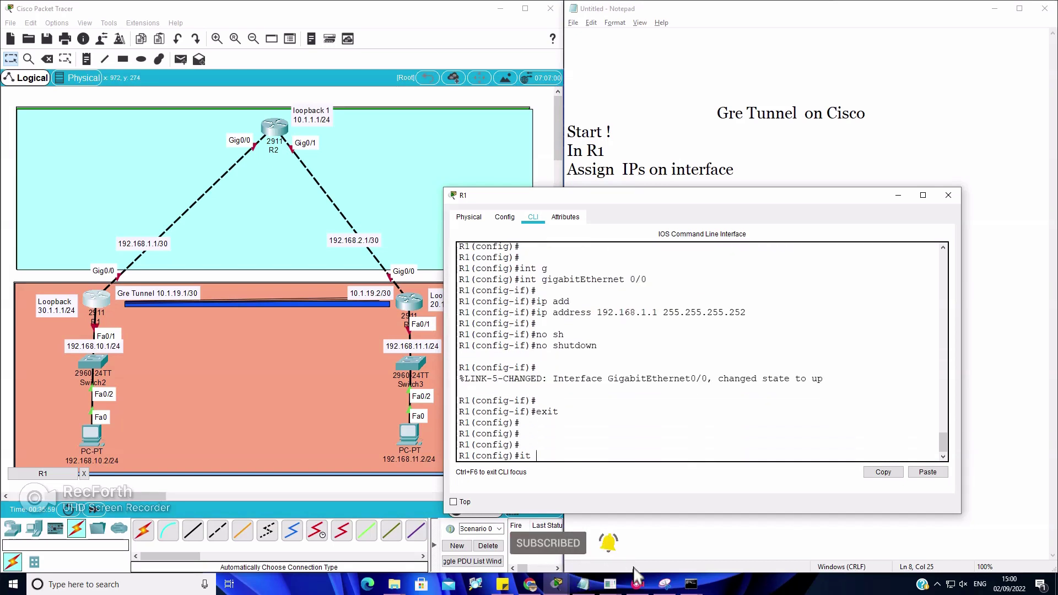
{"action": "type", "text": "nt"}
{"action": "left_click", "coordinate": [234, 286]}
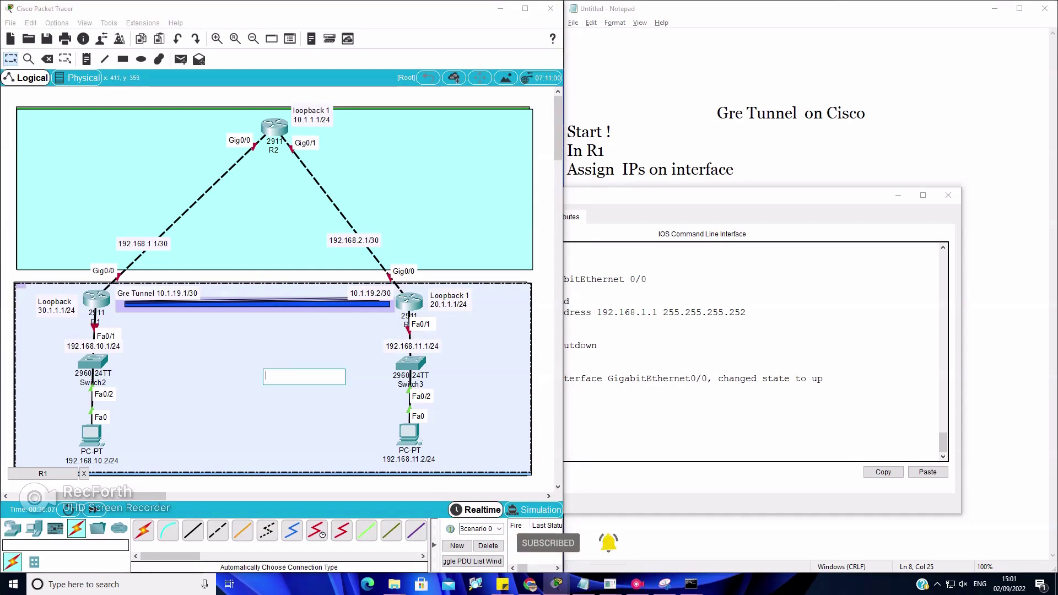
{"action": "left_click_drag", "start_coordinate": [97, 299], "coordinate": [94, 282]}
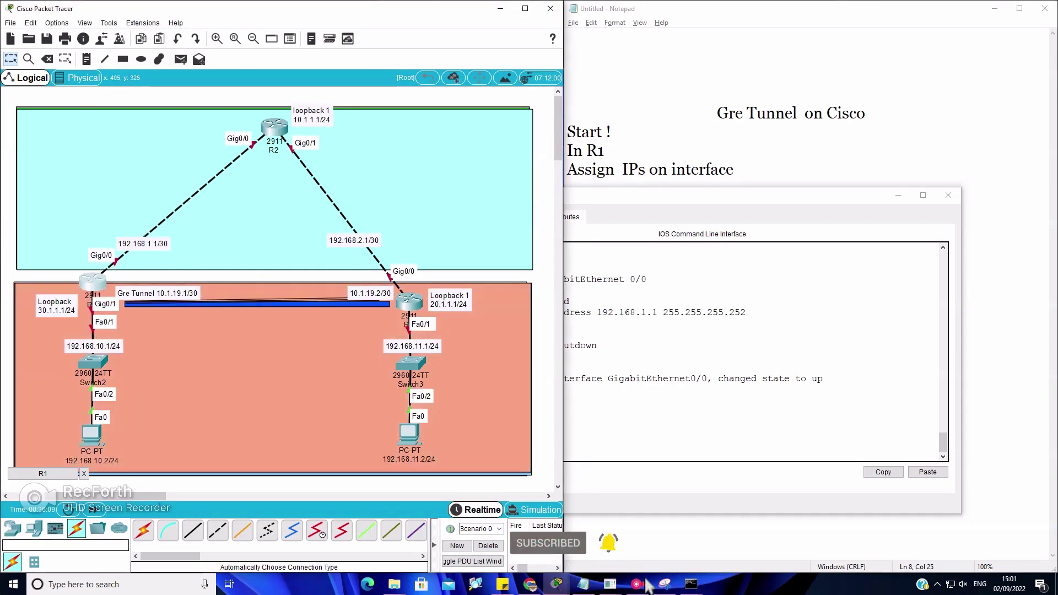
{"action": "left_click_drag", "start_coordinate": [409, 300], "coordinate": [407, 287]}
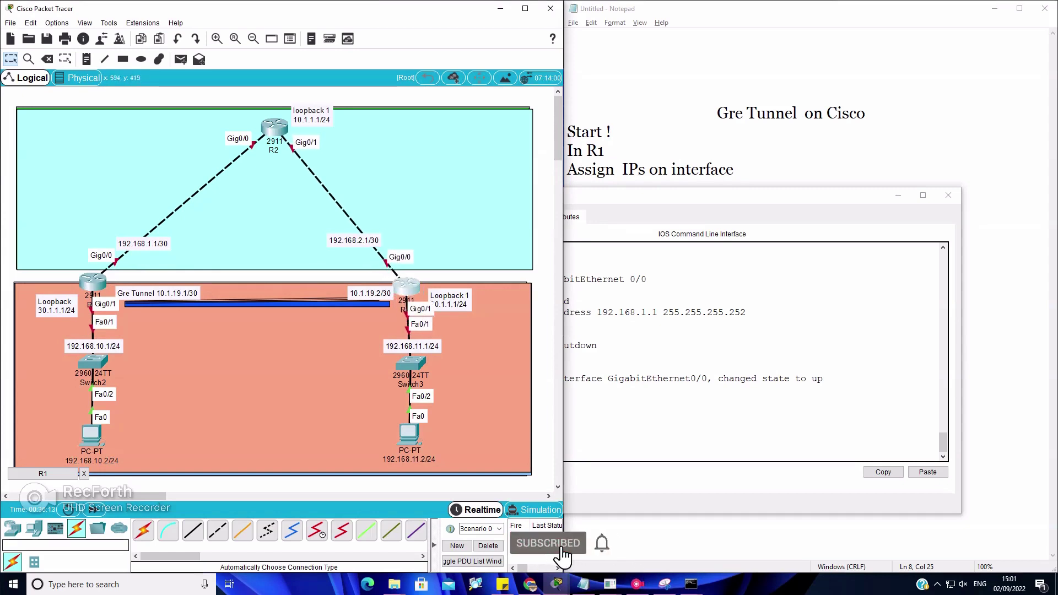
- Return to R1's command line and enter interface configuration mode for GigabitEthernet 0/1
{"action": "left_click", "coordinate": [650, 414]}
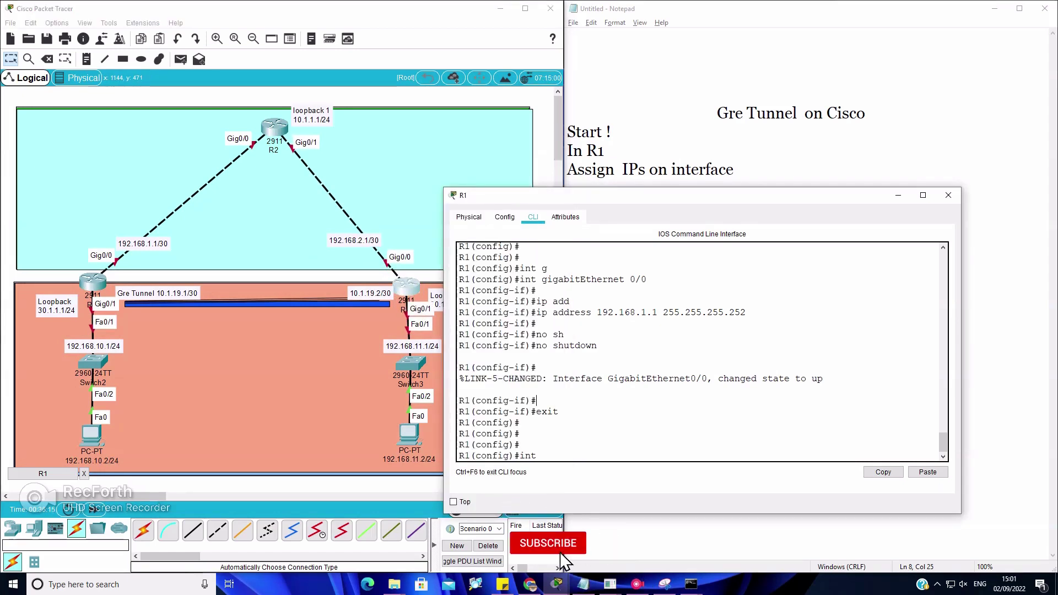
{"action": "type", "text": "int g"}
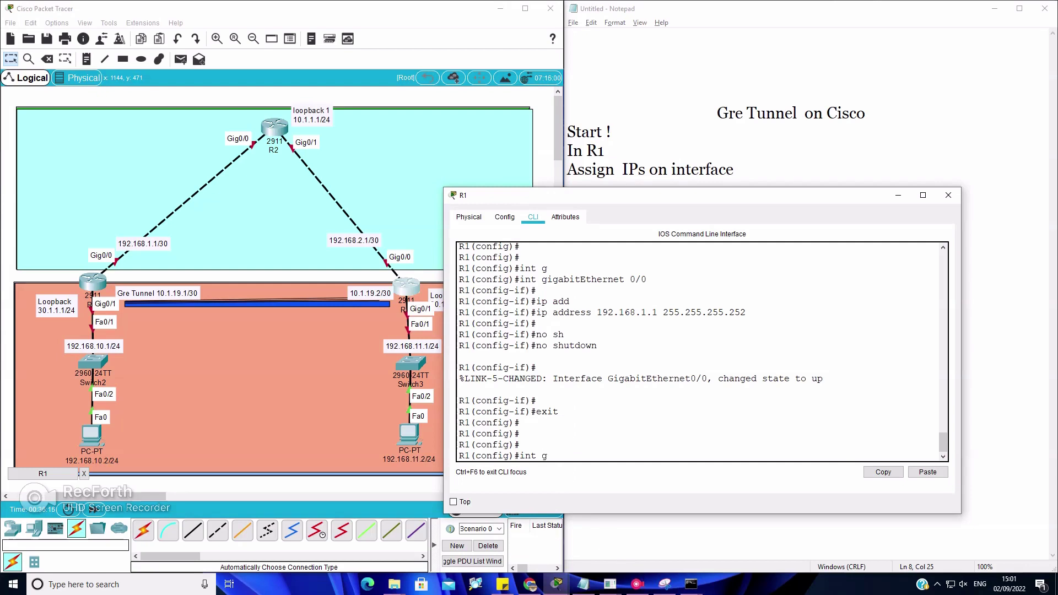
{"action": "key", "text": "Tab"}
{"action": "type", "text": "0/"}
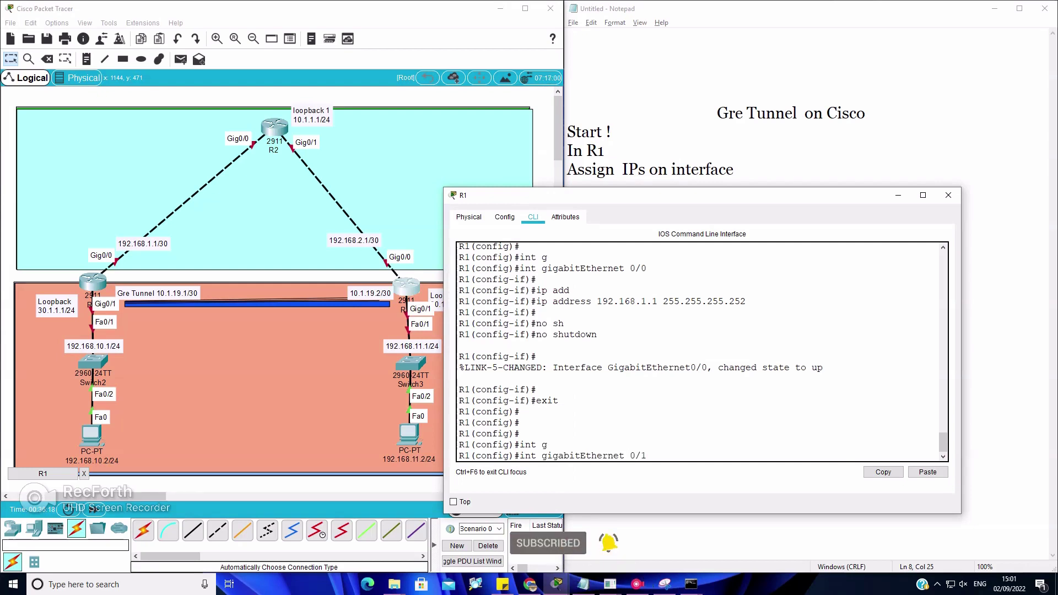
{"action": "type", "text": "1"}
{"action": "key", "text": "Return"}
{"action": "key", "text": "Return"}
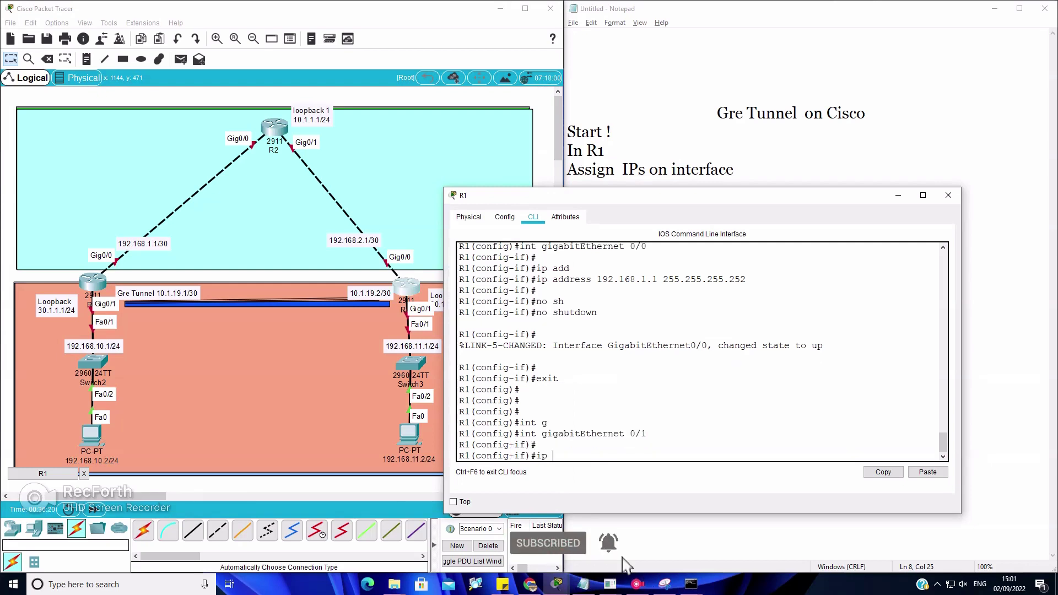
- Assign IP address 192.168.10.1 with mask 255.255.255.0 to R1's GigabitEthernet 0/1 interface
{"action": "type", "text": "ip add"}
{"action": "key", "text": "Tab"}
{"action": "type", "text": "1925"}
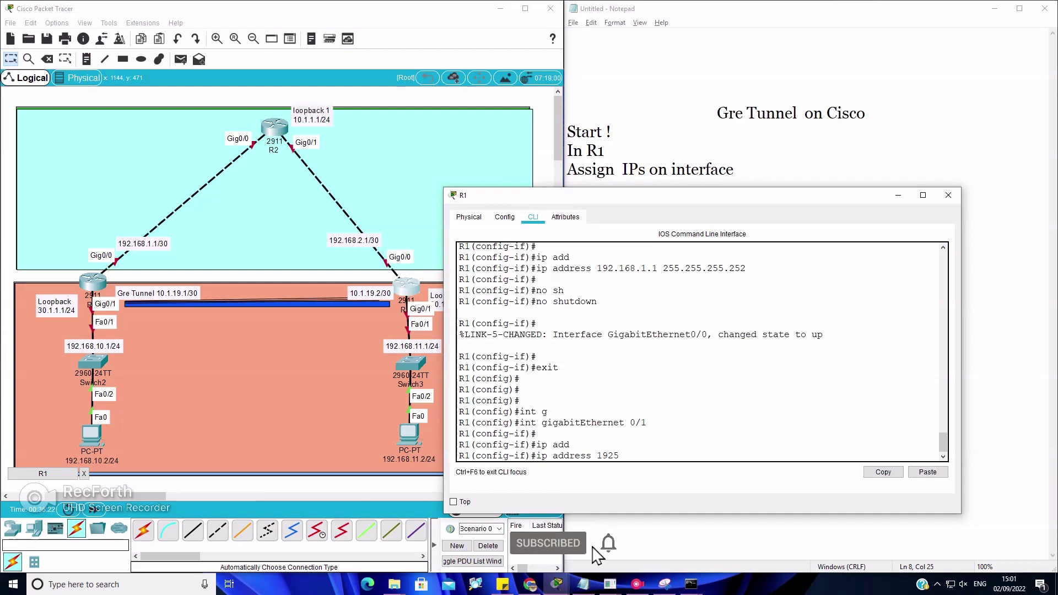
{"action": "key", "text": "BackSpace"}
{"action": "type", "text": ".168.1"}
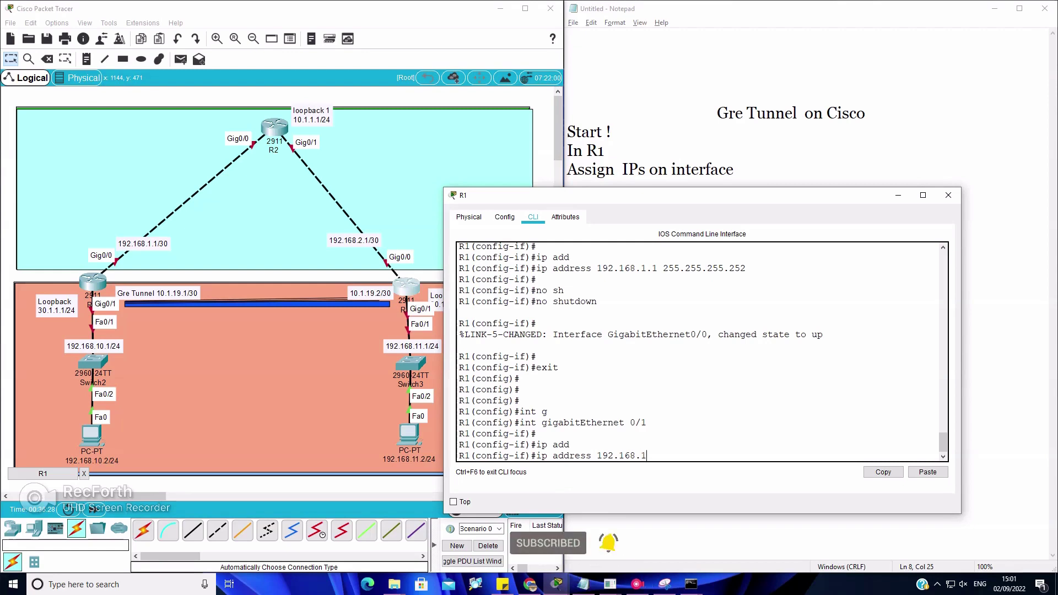
{"action": "type", "text": "0.1 255.255.255.0"}
{"action": "key", "text": "Return"}
{"action": "key", "text": "Return"}
- Enable R1's GigabitEthernet 0/1 with no shutdown and exit to global configuration mode
{"action": "type", "text": "no sh"}
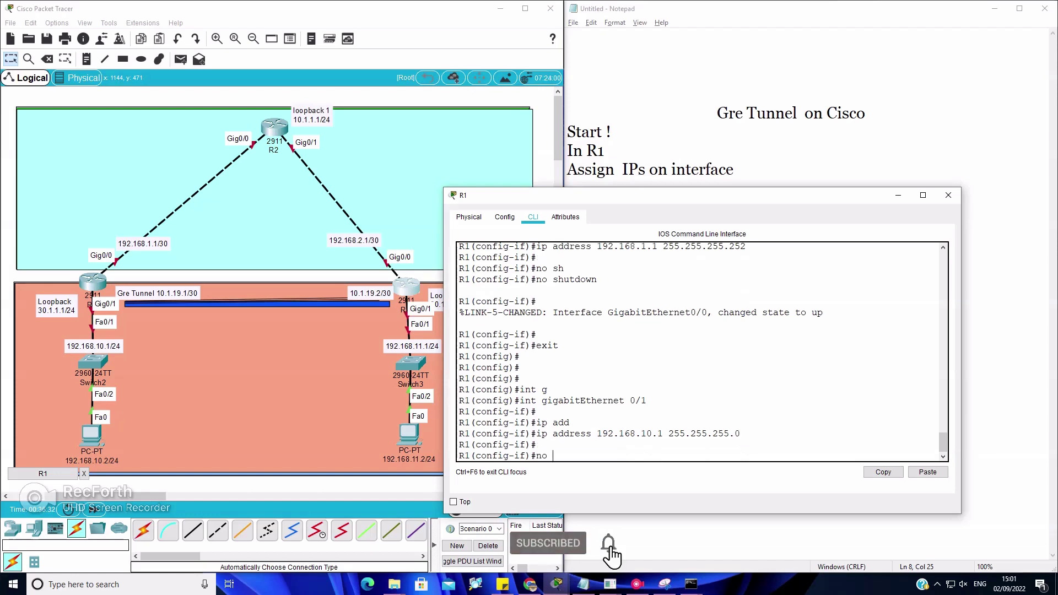
{"action": "key", "text": "Tab"}
{"action": "key", "text": "Return"}
{"action": "key", "text": "Return"}
{"action": "type", "text": "exit"}
{"action": "key", "text": "Return"}
{"action": "key", "text": "Return"}
{"action": "key", "text": "Return"}
{"action": "key", "text": "Return"}
{"action": "key", "text": "Return"}
{"action": "key", "text": "Return"}
{"action": "key", "text": "Return"}
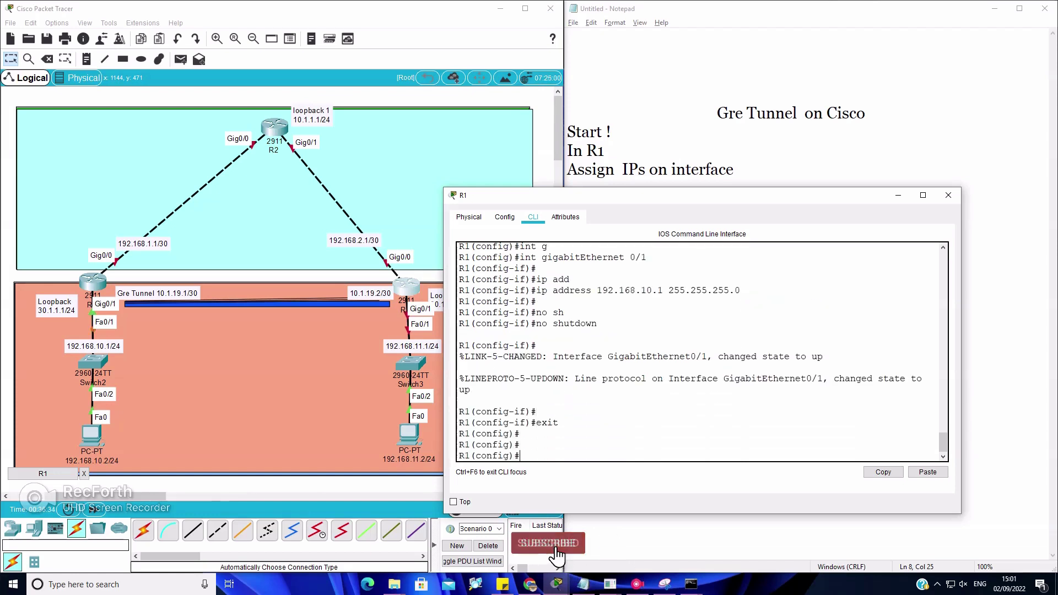
{"action": "key", "text": "Return"}
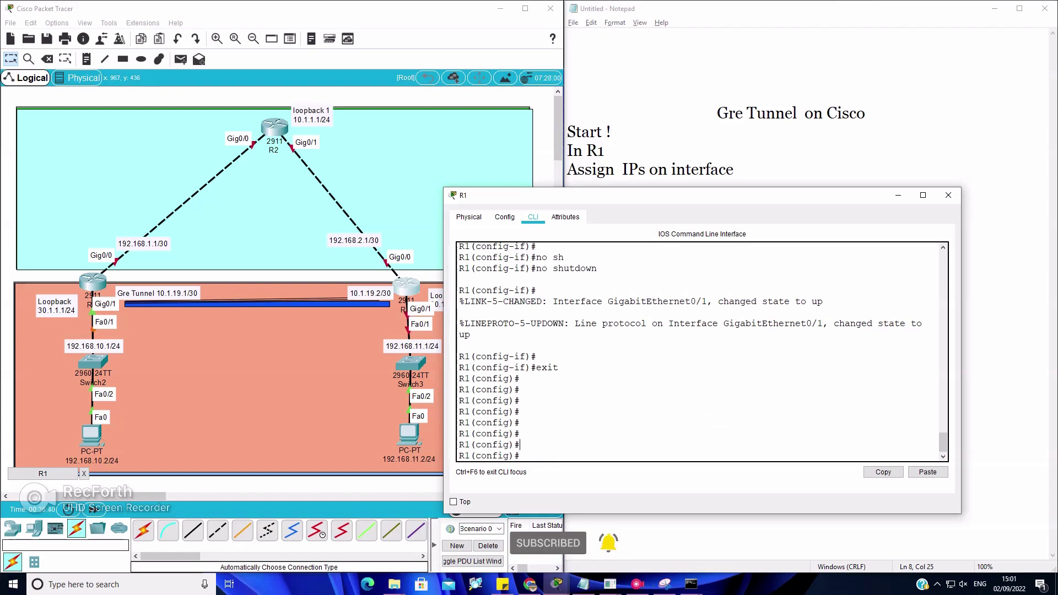
- Switch to Notepad and add the lines "In R2" and "assing ips on interface" below the R1 notes
{"action": "left_click", "coordinate": [686, 169]}
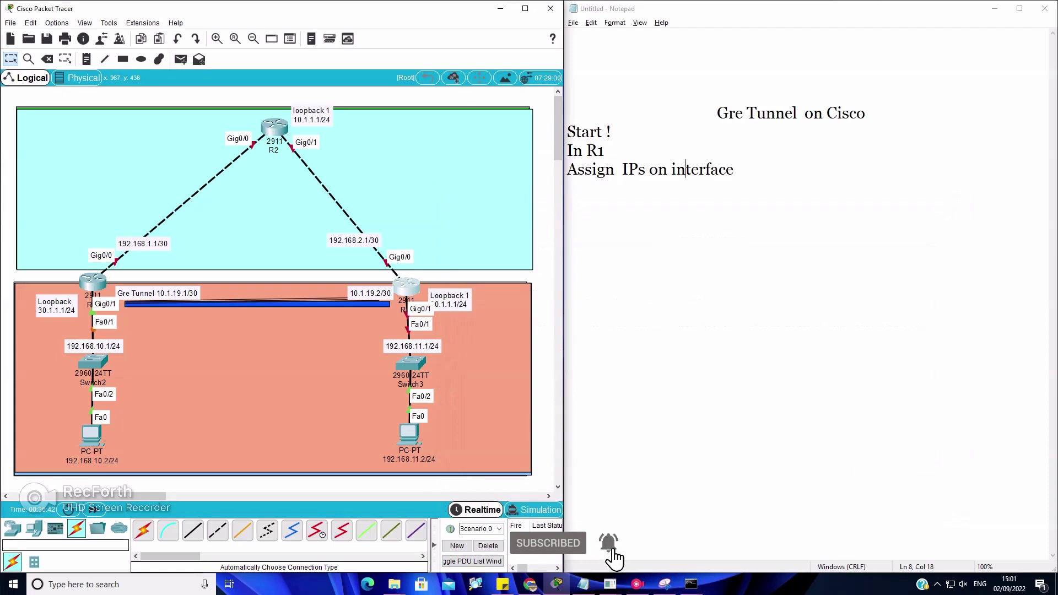
{"action": "left_click", "coordinate": [597, 169]}
{"action": "left_click", "coordinate": [735, 169]}
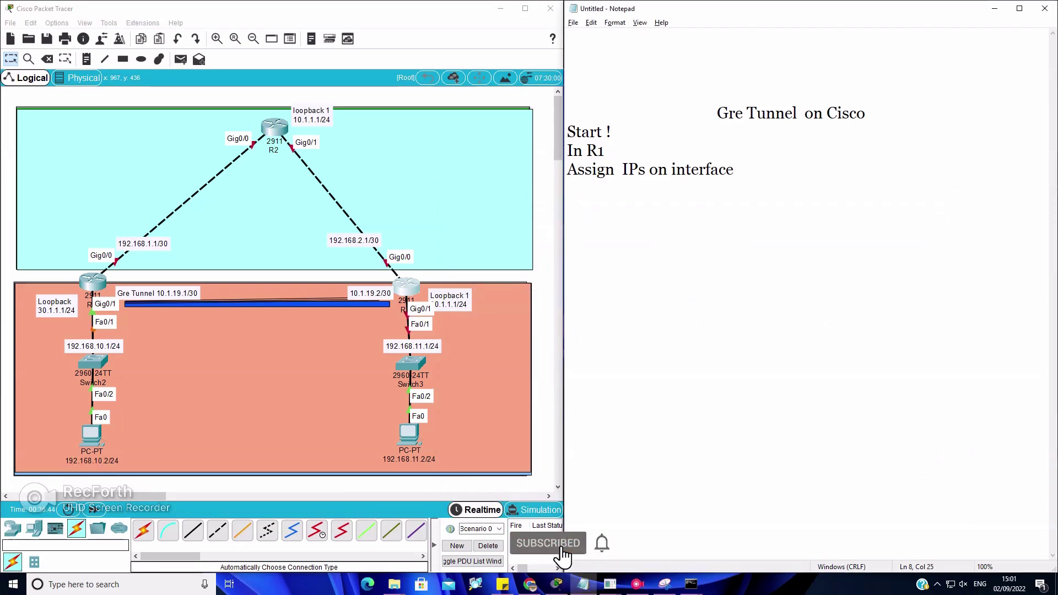
{"action": "key", "text": "Return"}
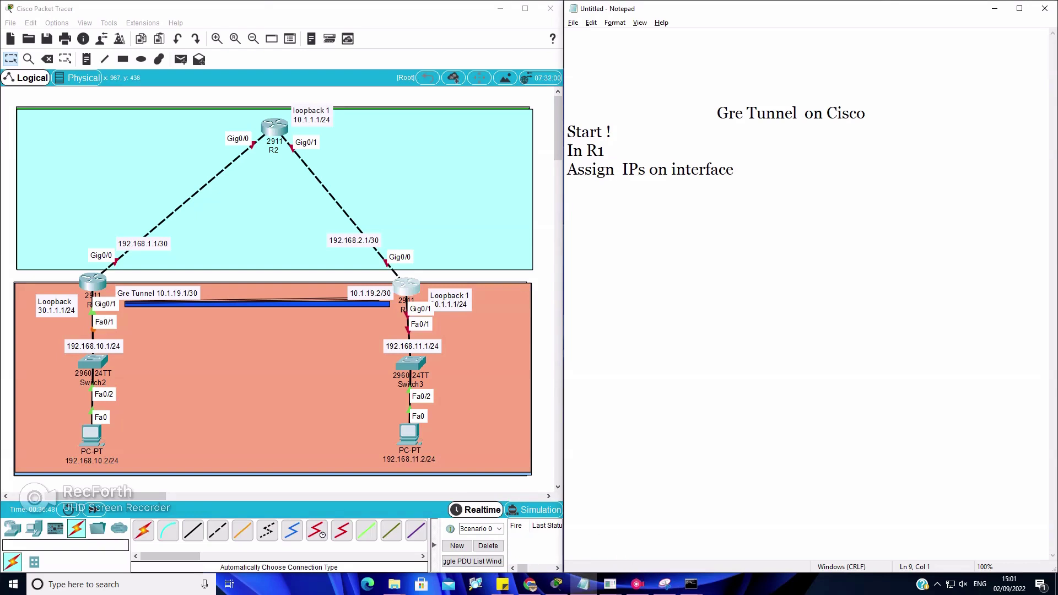
{"action": "type", "text": "R"}
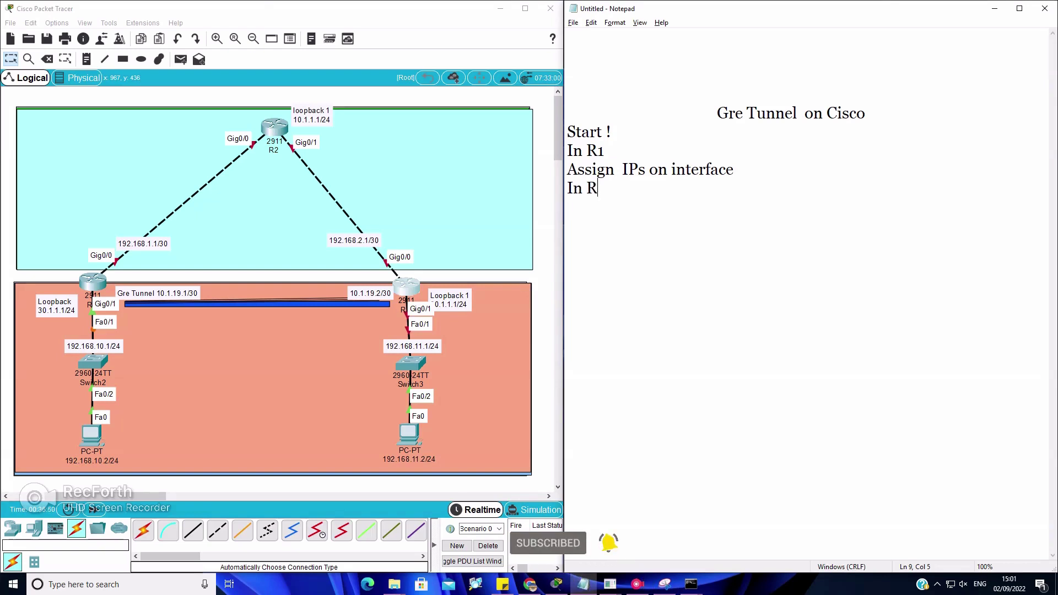
{"action": "type", "text": "2"}
{"action": "type", "text": "g "}
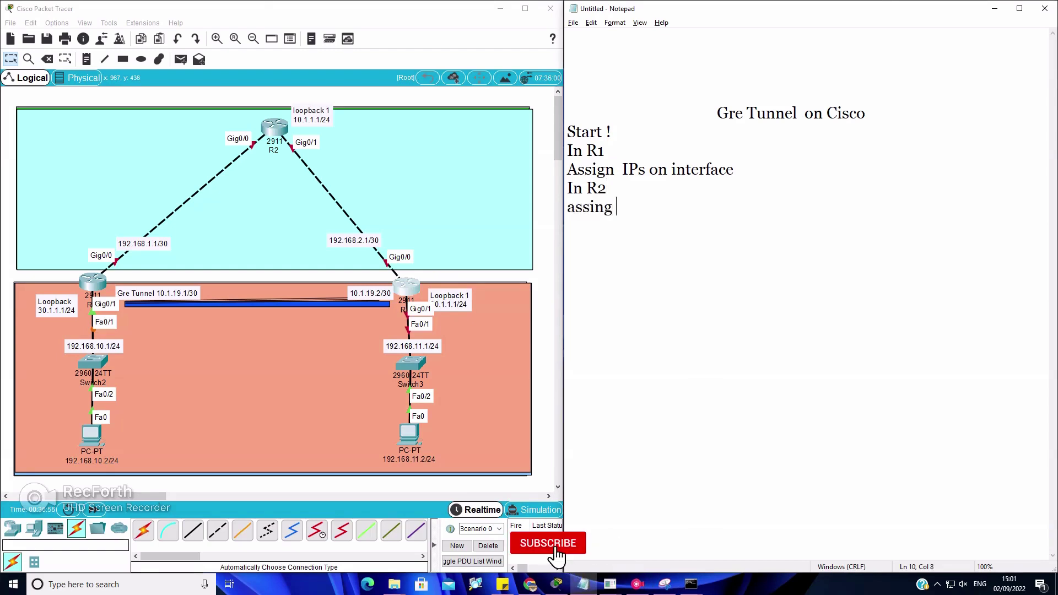
{"action": "type", "text": "ip"}
{"action": "type", "text": "s o i"}
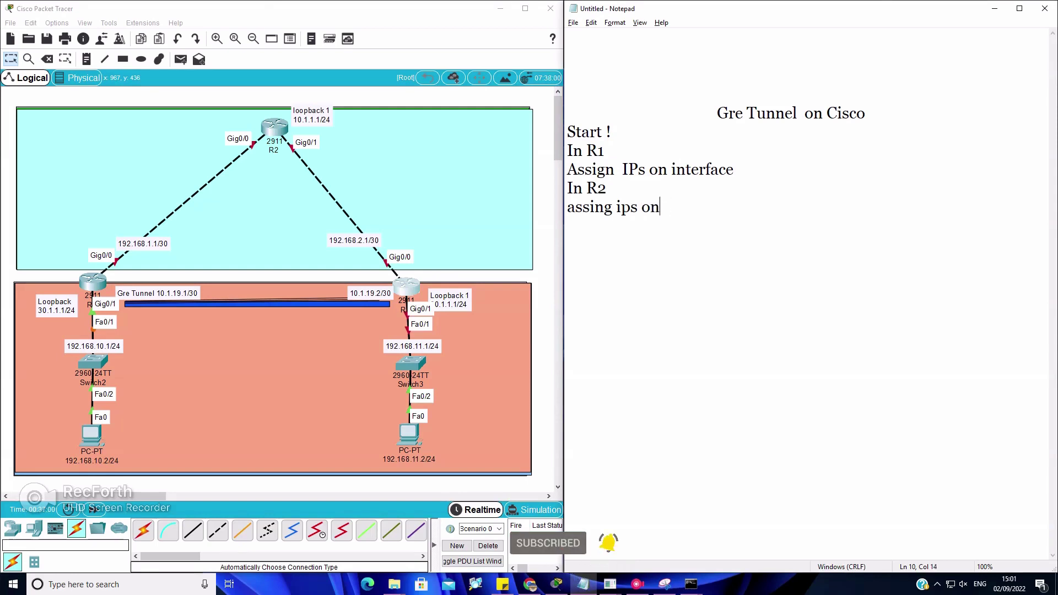
{"action": "type", "text": " interface"}
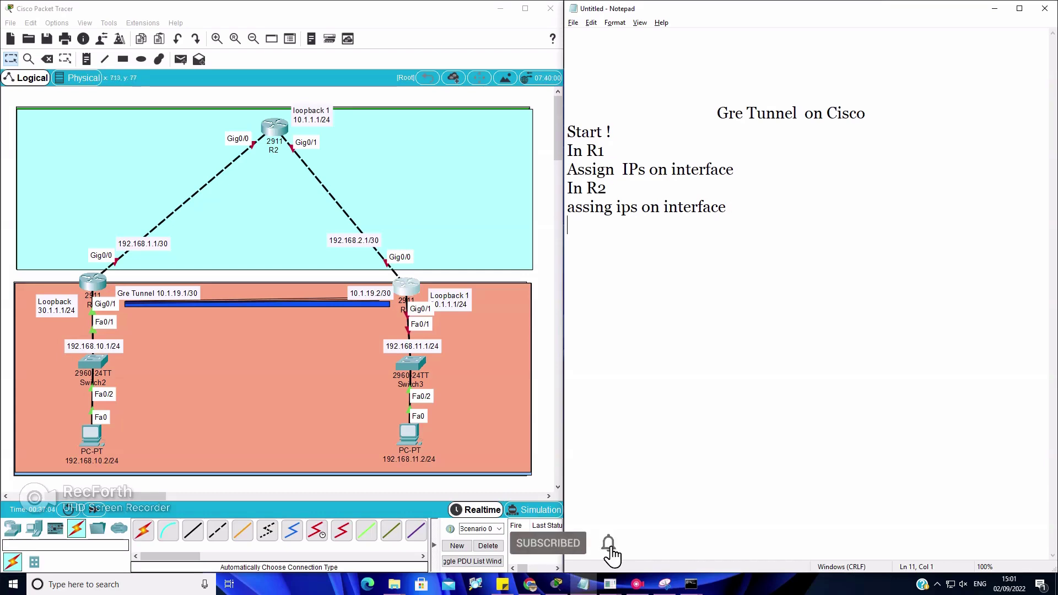
- Switch to Packet Tracer, open R2's command line and decline the initial configuration dialog with n
{"action": "left_click", "coordinate": [556, 583]}
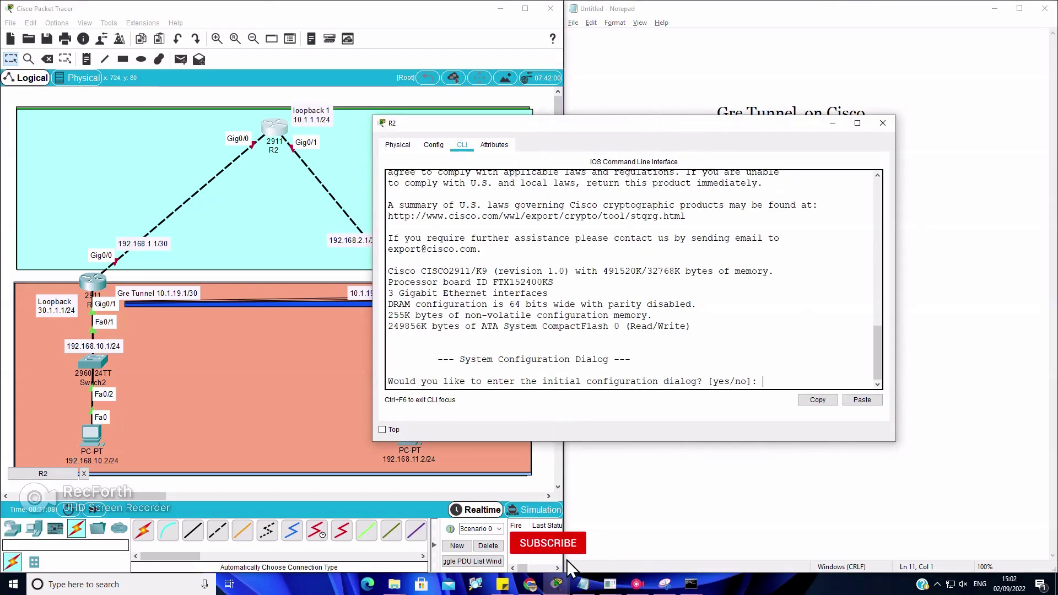
{"action": "type", "text": "n"}
{"action": "key", "text": "Return"}
{"action": "key", "text": "Return"}
{"action": "key", "text": "Return"}
- Enter privileged EXEC mode on R2 with en and global configuration mode with config t
{"action": "type", "text": "e"}
{"action": "key", "text": "Return"}
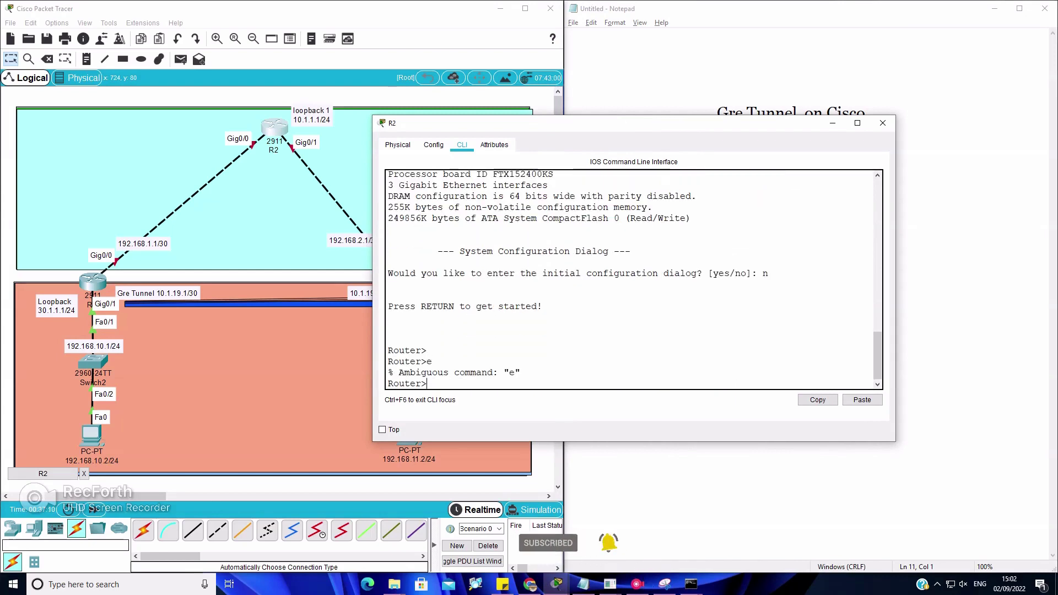
{"action": "type", "text": "en"}
{"action": "key", "text": "Return"}
{"action": "key", "text": "Return"}
{"action": "type", "text": "co"}
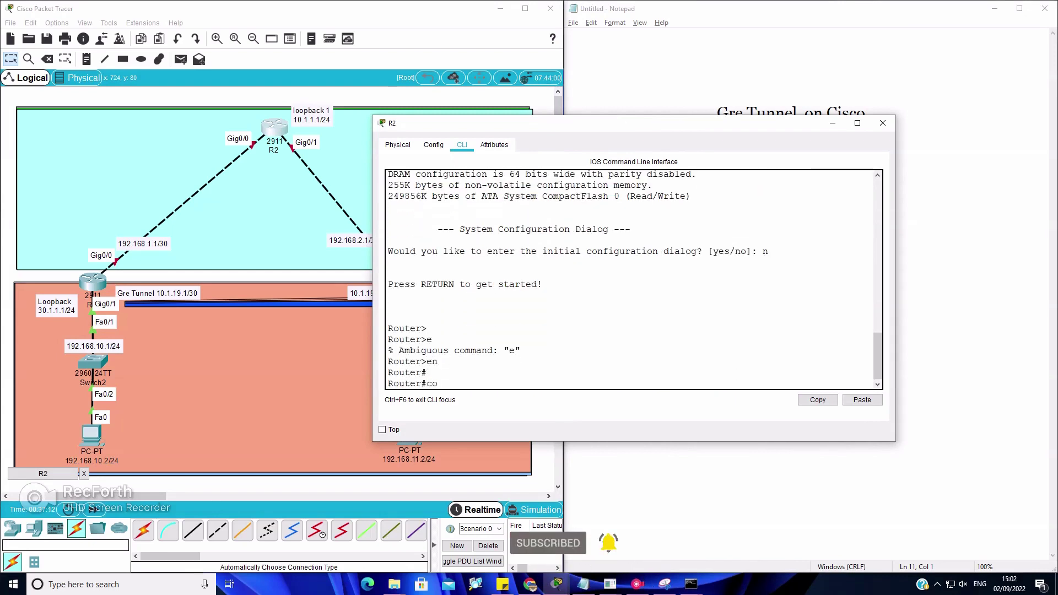
{"action": "type", "text": "nfig t"}
{"action": "key", "text": "Return"}
{"action": "key", "text": "Return"}
{"action": "key", "text": "Return"}
- Enter interface configuration mode for GigabitEthernet 0/0 on R2
{"action": "type", "text": "ip"}
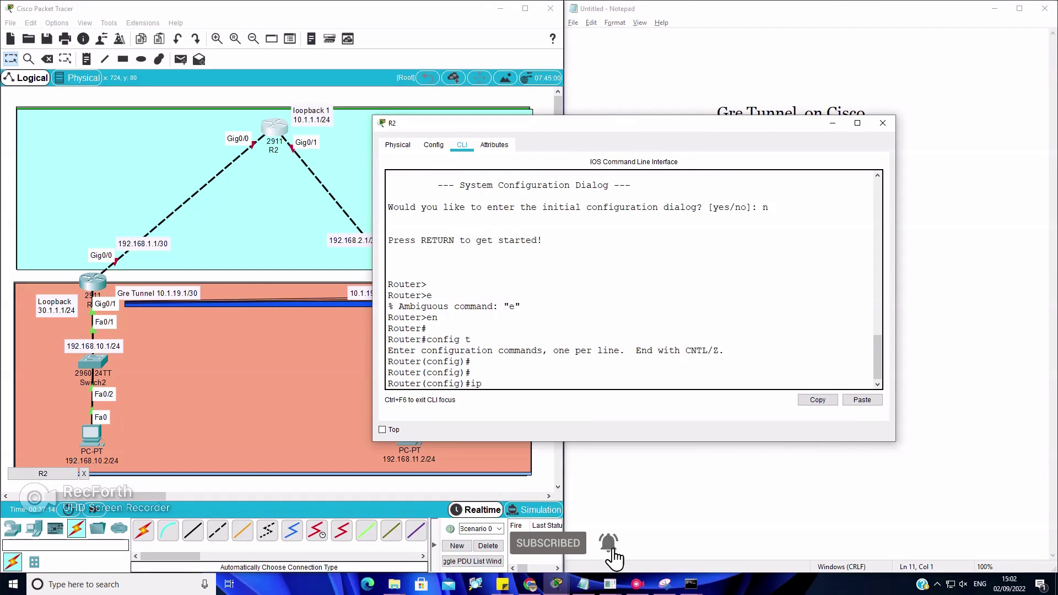
{"action": "key", "text": "BackSpace"}
{"action": "key", "text": "BackSpace"}
{"action": "type", "text": "int"}
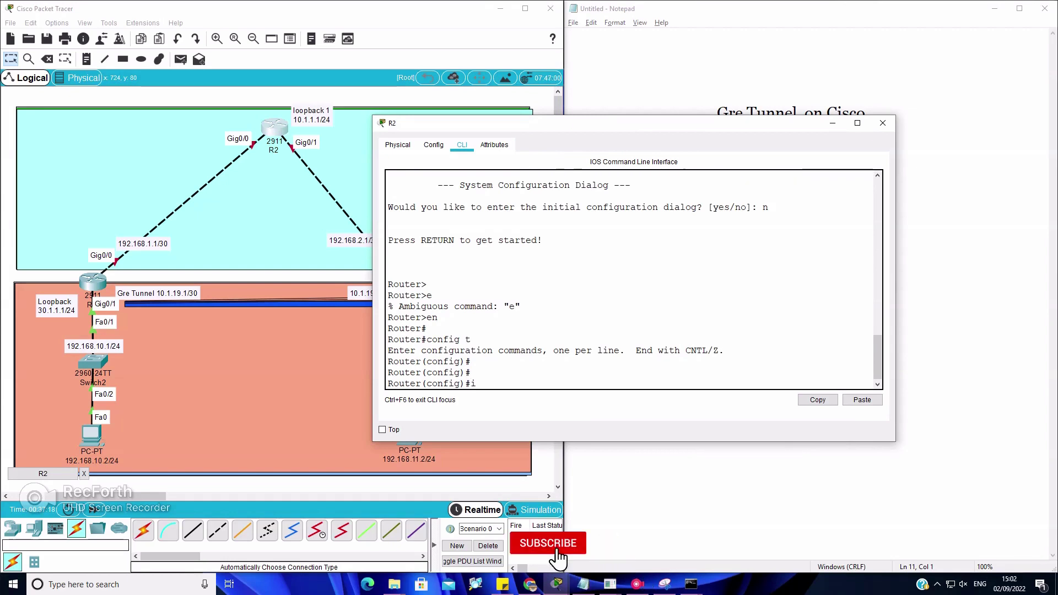
{"action": "key", "text": "Tab"}
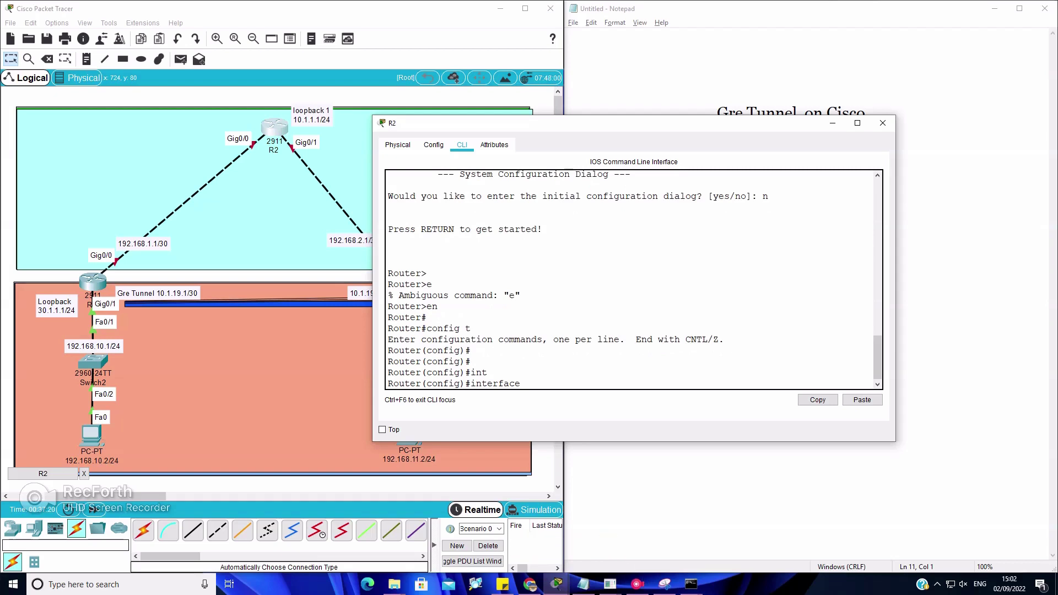
{"action": "type", "text": "g"}
{"action": "key", "text": "Tab"}
{"action": "type", "text": "0/0"}
{"action": "key", "text": "Return"}
{"action": "key", "text": "Return"}
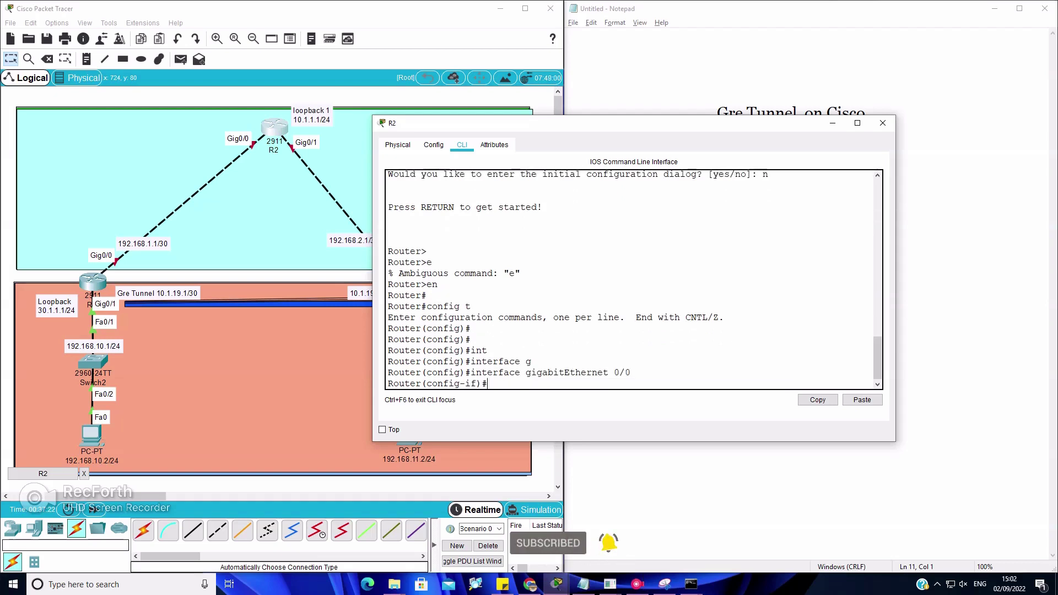
- Assign IP address 192.168.1.2 with mask 255.255.255.252 to R2's GigabitEthernet 0/0
{"action": "type", "text": "ip add"}
{"action": "key", "text": "Tab"}
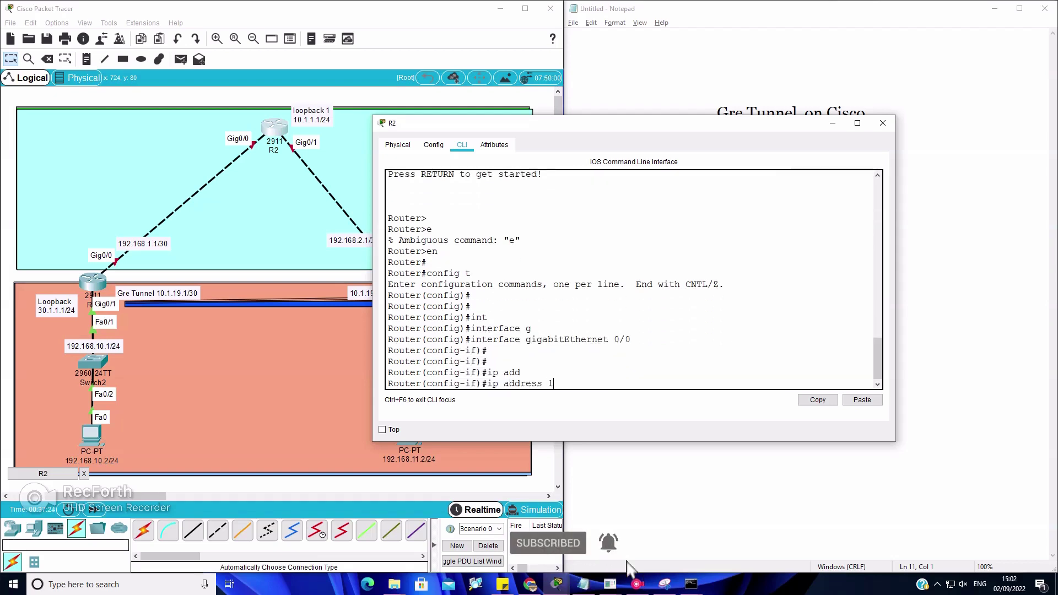
{"action": "type", "text": "192.168.1.2 255.255."}
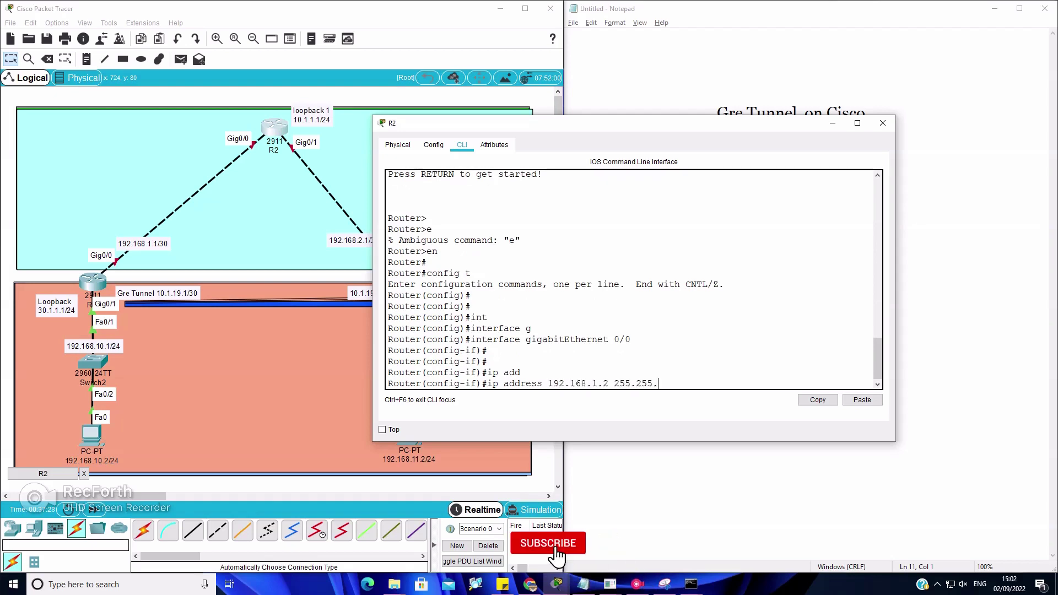
{"action": "type", "text": "255.252"}
{"action": "key", "text": "Return"}
{"action": "key", "text": "Return"}
{"action": "key", "text": "Return"}
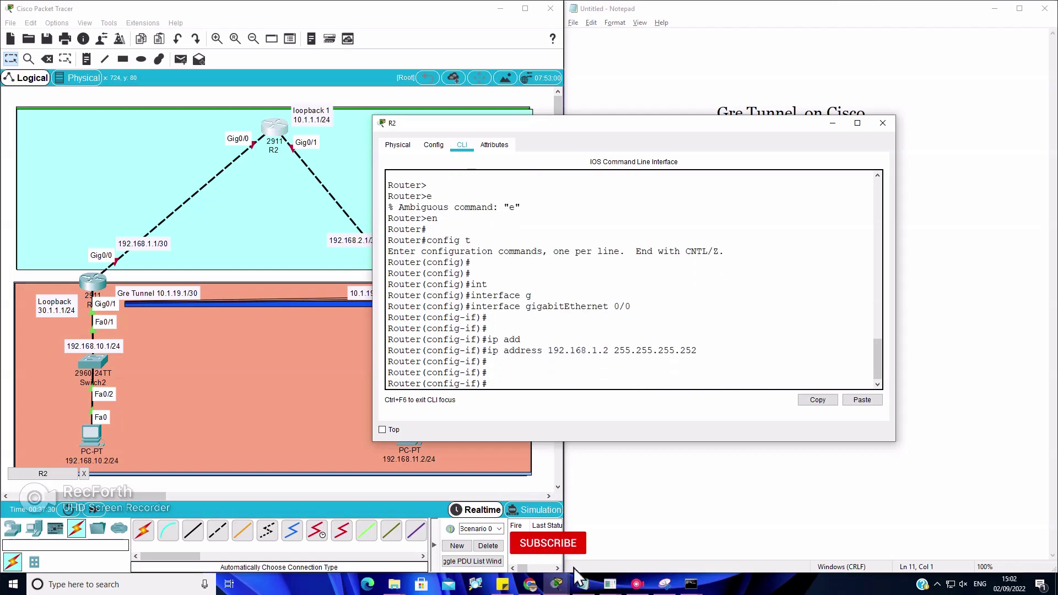
- Enable R2's GigabitEthernet 0/0 with no shutdown and exit to global configuration mode
{"action": "type", "text": "no sh"}
{"action": "key", "text": "Tab"}
{"action": "key", "text": "Return"}
{"action": "key", "text": "Return"}
{"action": "key", "text": "Return"}
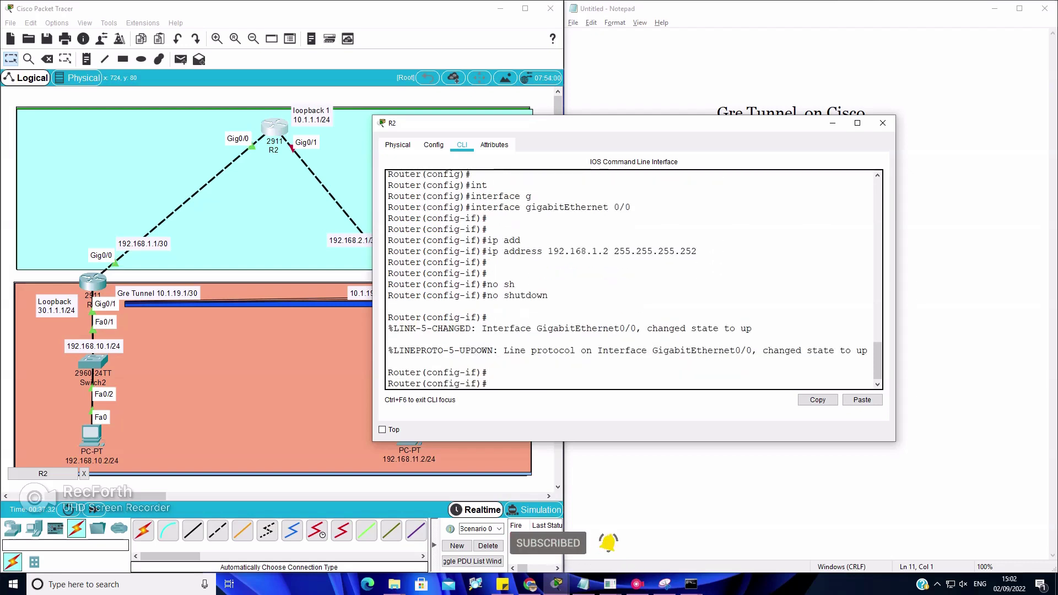
{"action": "type", "text": "exit"}
{"action": "key", "text": "Return"}
{"action": "key", "text": "Return"}
{"action": "key", "text": "Return"}
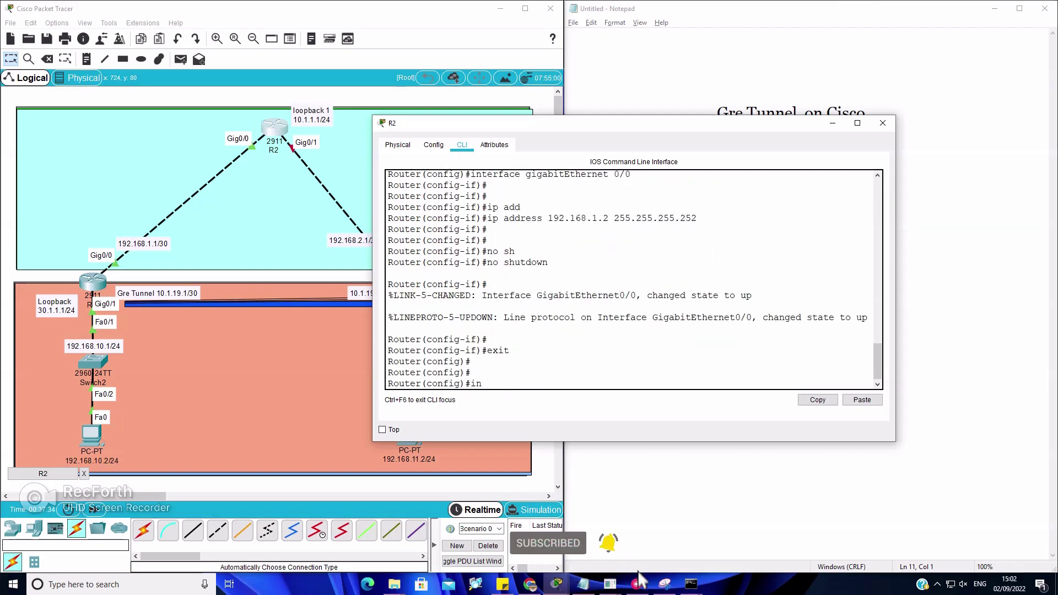
- Enter interface configuration mode for GigabitEthernet 0/1 on R2
{"action": "type", "text": "in"}
{"action": "key", "text": "Tab"}
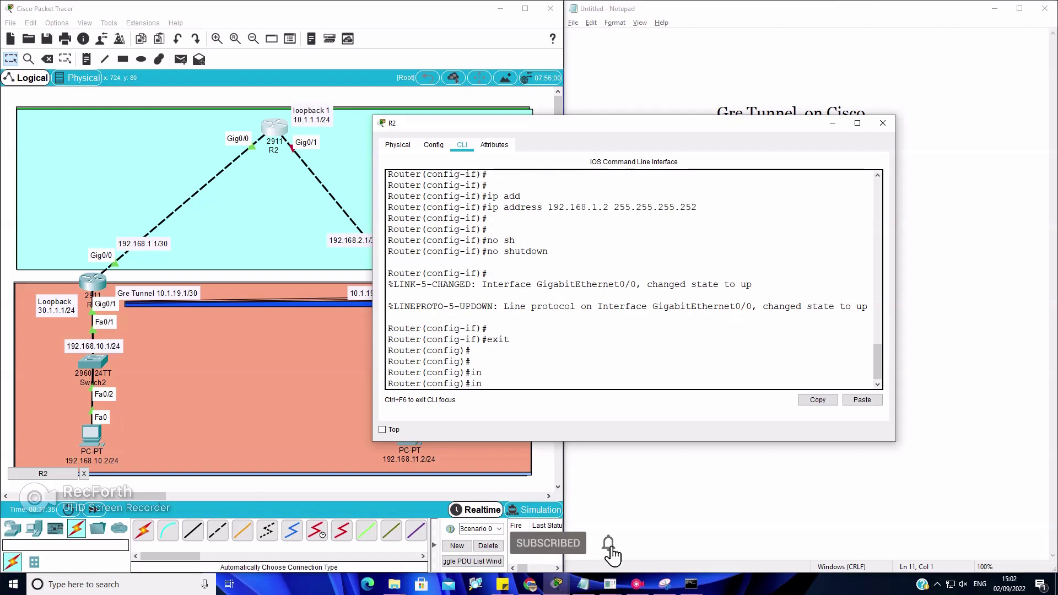
{"action": "key", "text": "Tab"}
{"action": "type", "text": "g"}
{"action": "key", "text": "Tab"}
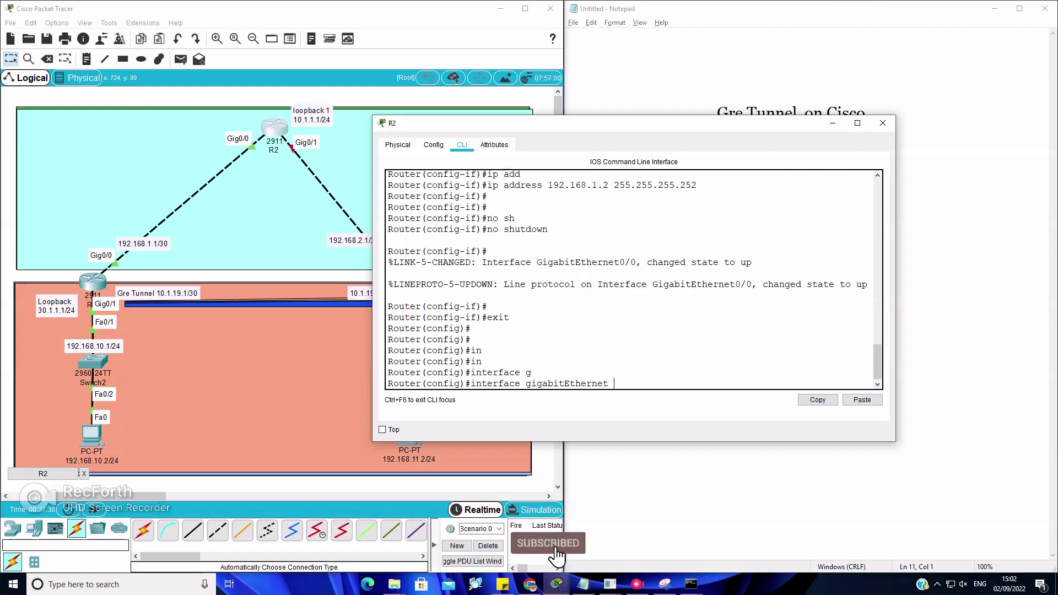
{"action": "type", "text": "0/1"}
{"action": "key", "text": "Return"}
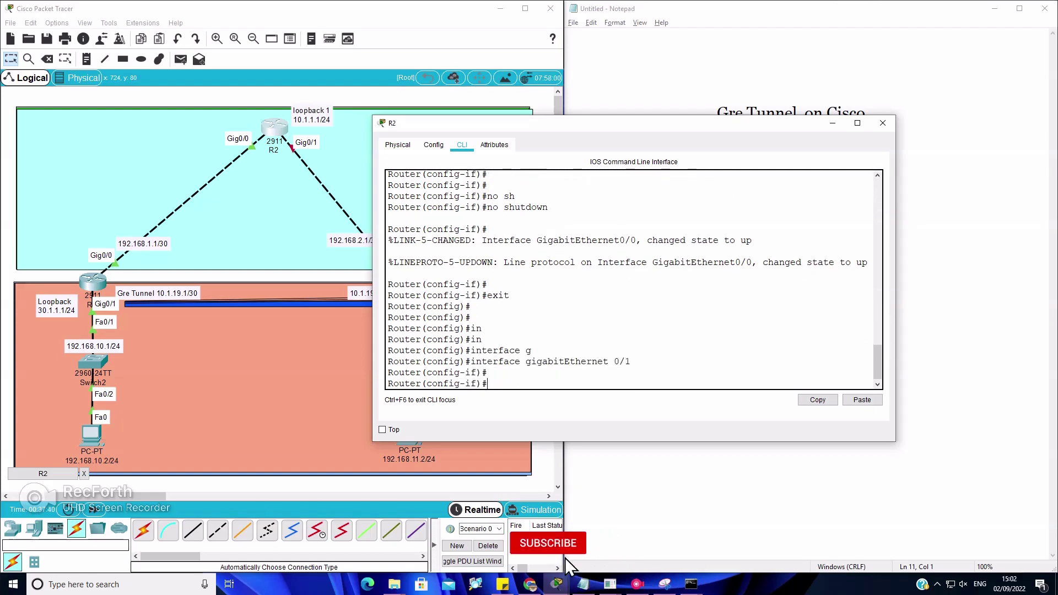
- Assign IP address 192.168.2.1 with mask 255.255.255.252 to R2's GigabitEthernet 0/1
{"action": "type", "text": "ip add"}
{"action": "key", "text": "Tab"}
{"action": "type", "text": "192.168"}
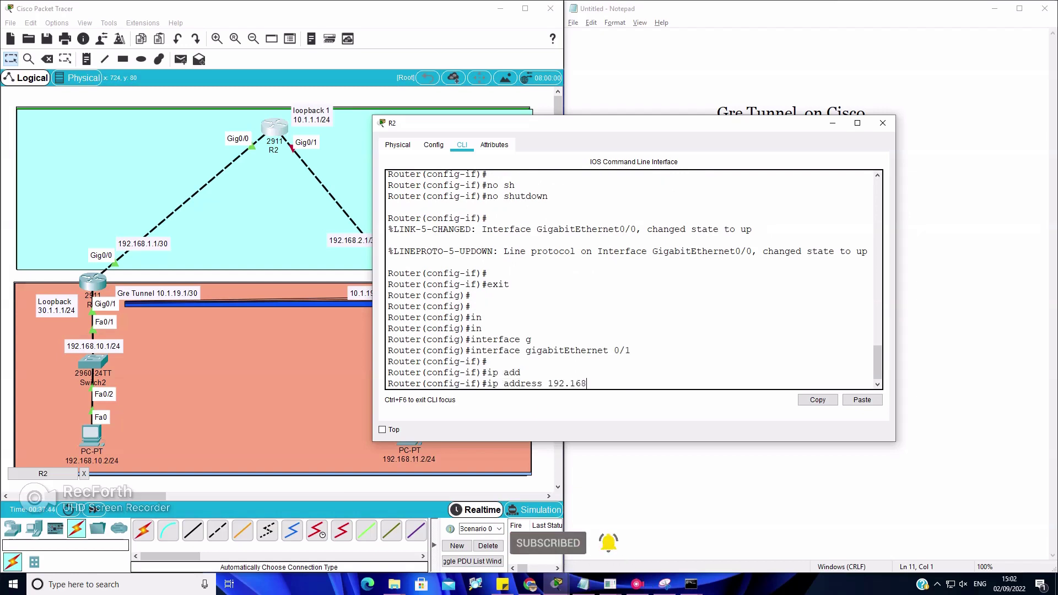
{"action": "type", "text": ".2.1 255.255.255.252"}
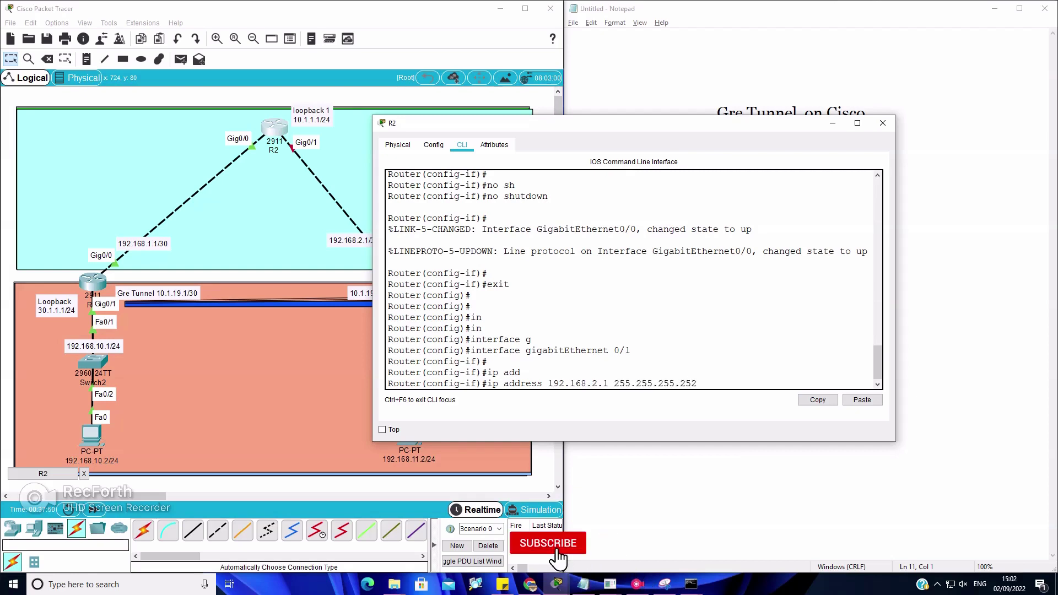
{"action": "key", "text": "Return"}
{"action": "key", "text": "Return"}
- Enable R2's GigabitEthernet 0/1 with no shutdown and exit interface configuration mode
{"action": "type", "text": "no sh"}
{"action": "key", "text": "Tab"}
{"action": "key", "text": "Return"}
{"action": "key", "text": "Return"}
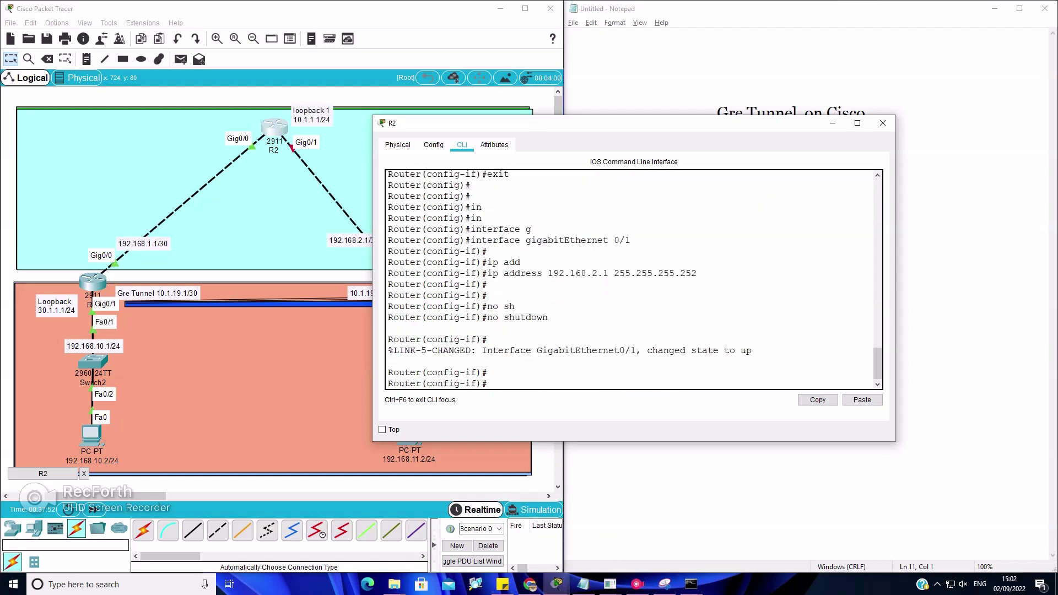
{"action": "type", "text": "exit"}
{"action": "key", "text": "Return"}
{"action": "key", "text": "Return"}
{"action": "key", "text": "Return"}
{"action": "key", "text": "Return"}
{"action": "key", "text": "Return"}
{"action": "key", "text": "Return"}
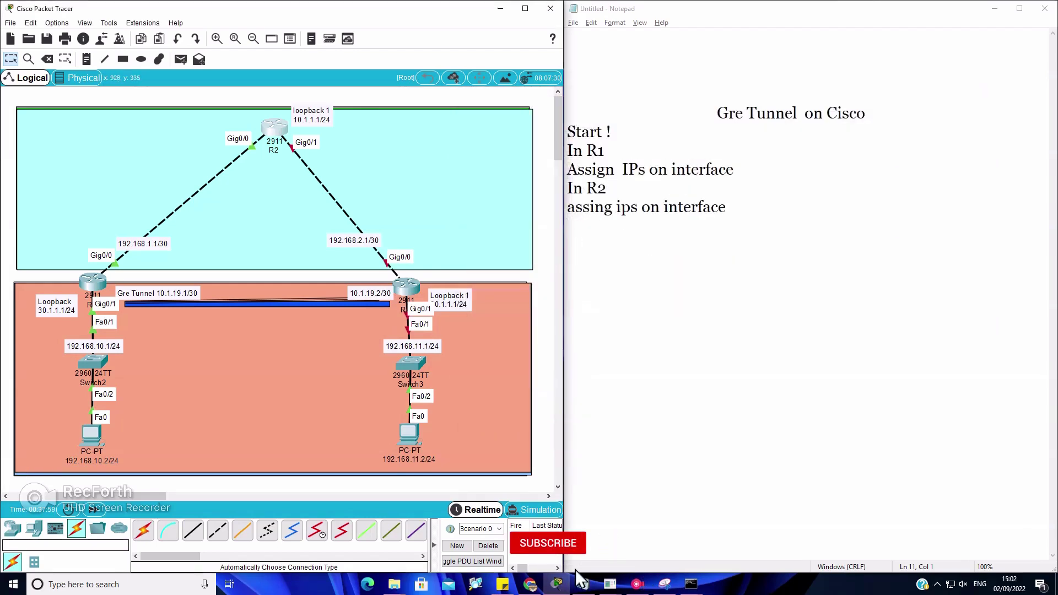
- Switch to Notepad and add the line "In R3" below the R2 notes
{"action": "left_click", "coordinate": [582, 583]}
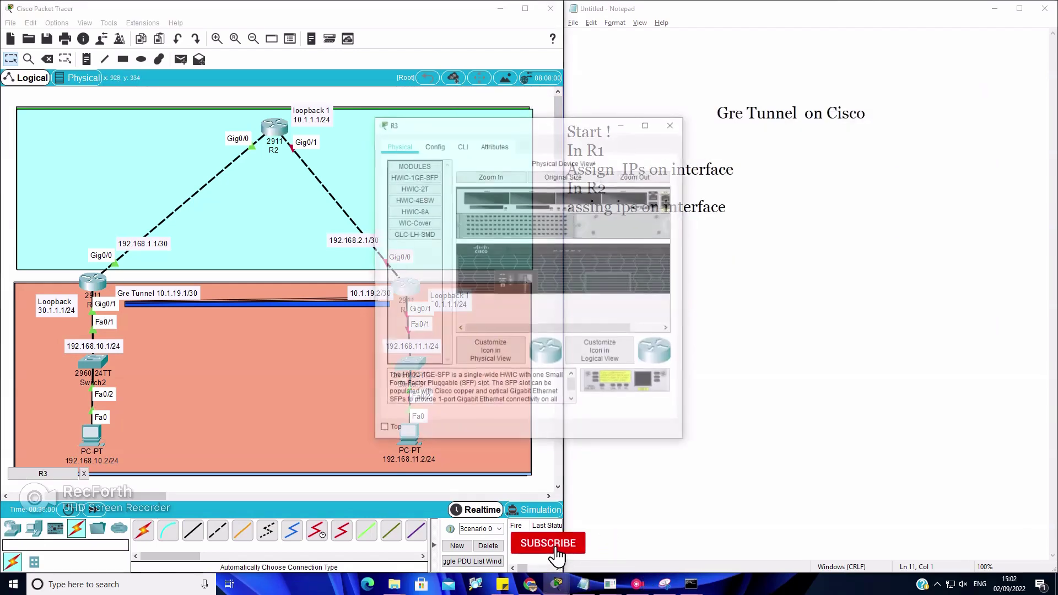
{"action": "key", "text": "Return"}
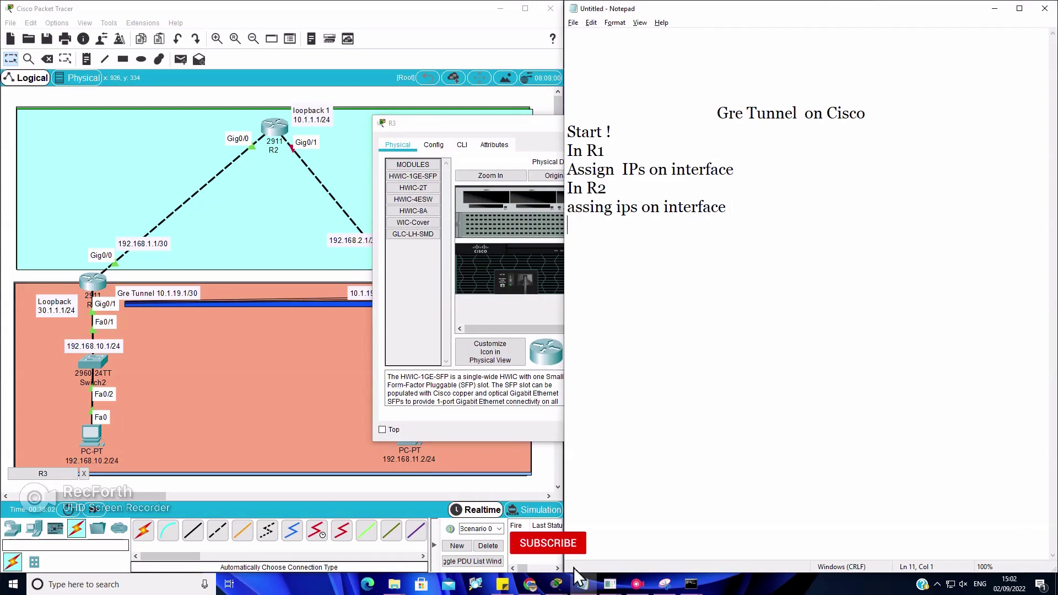
{"action": "type", "text": "In R2"}
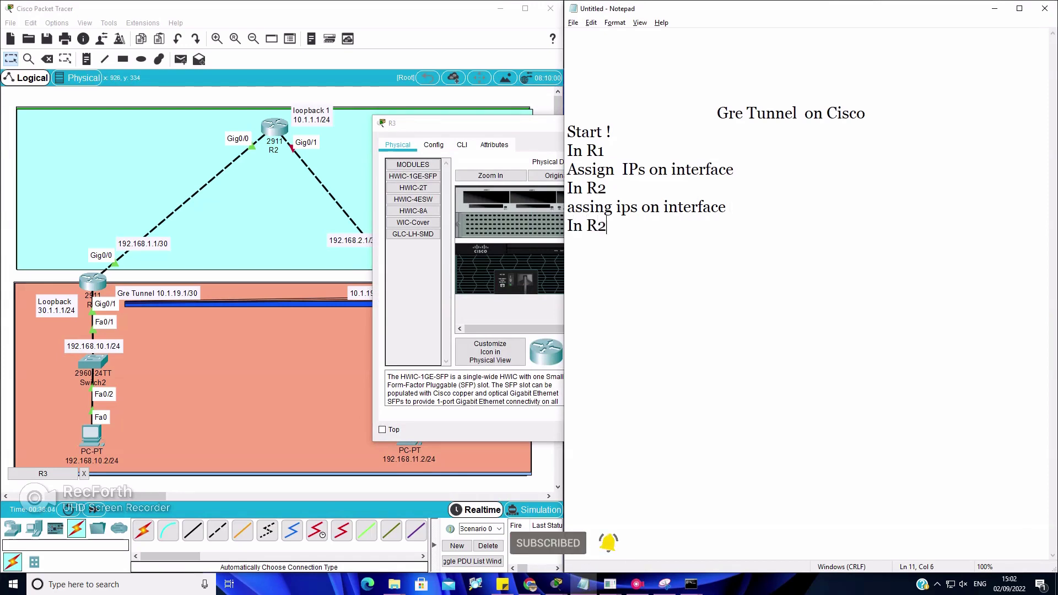
{"action": "key", "text": "BackSpace"}
{"action": "type", "text": "3"}
{"action": "key", "text": "Return"}
- Add the line "Assign Ips on interrface" under "In R3" in the notes
{"action": "type", "text": "Assing"}
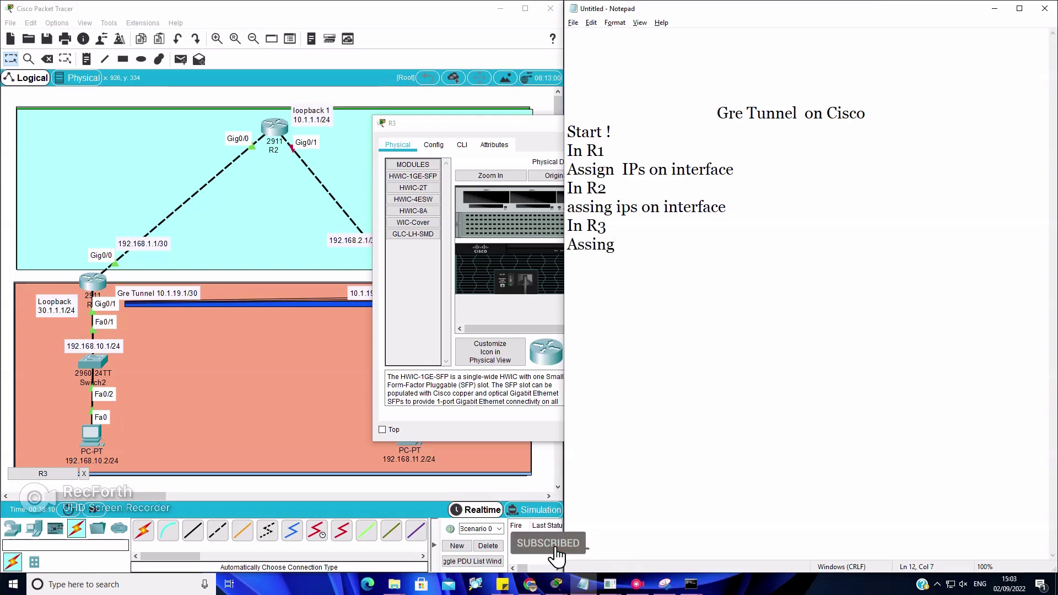
{"action": "key", "text": "BackSpace"}
{"action": "key", "text": "BackSpace"}
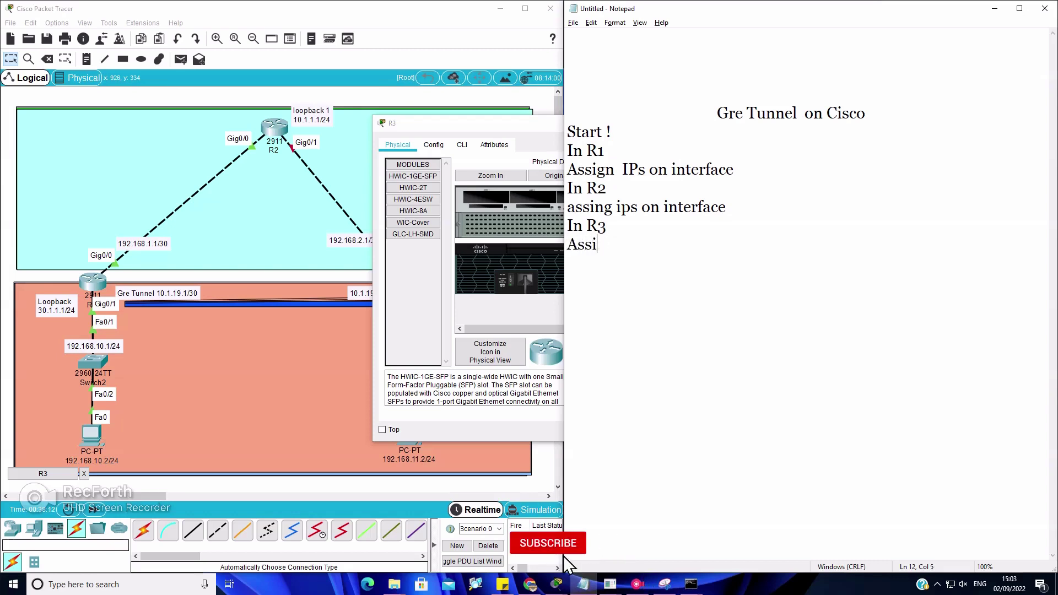
{"action": "type", "text": "gn "}
{"action": "type", "text": "Ips on in"}
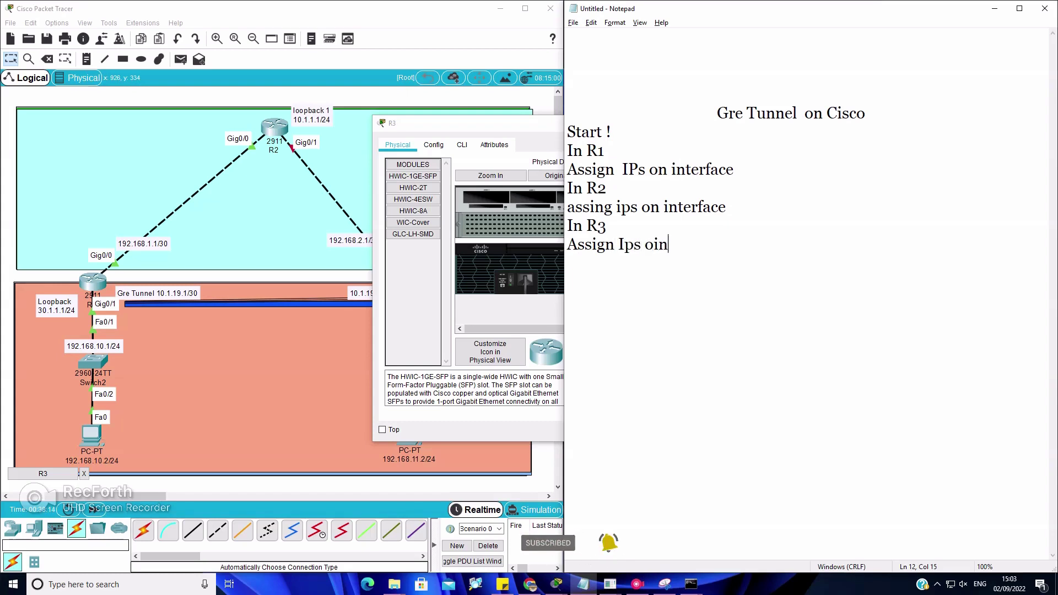
{"action": "key", "text": "BackSpace"}
{"action": "key", "text": "BackSpace"}
{"action": "type", "text": "n inter"}
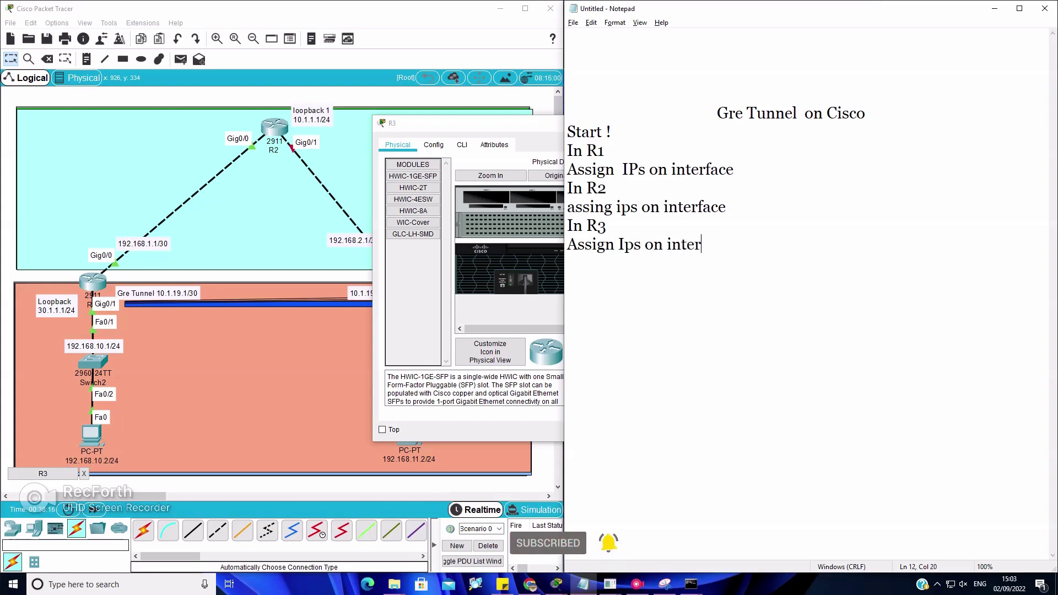
{"action": "type", "text": "rface"}
- Switch to Packet Tracer, open R3's command line and decline the initial configuration dialog with n
{"action": "key", "text": "alt+Tab"}
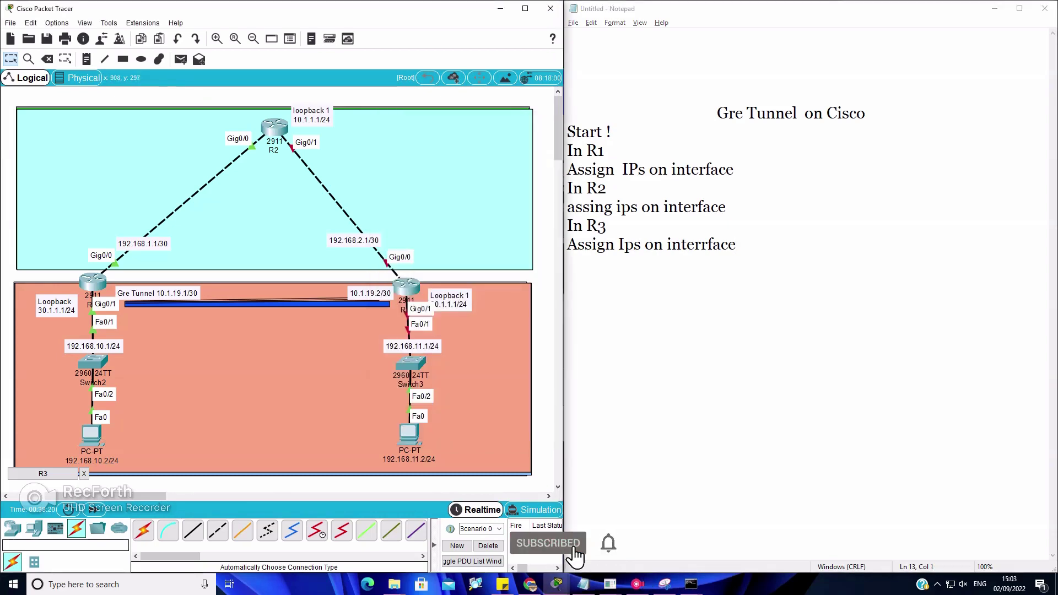
{"action": "left_click", "coordinate": [462, 145]}
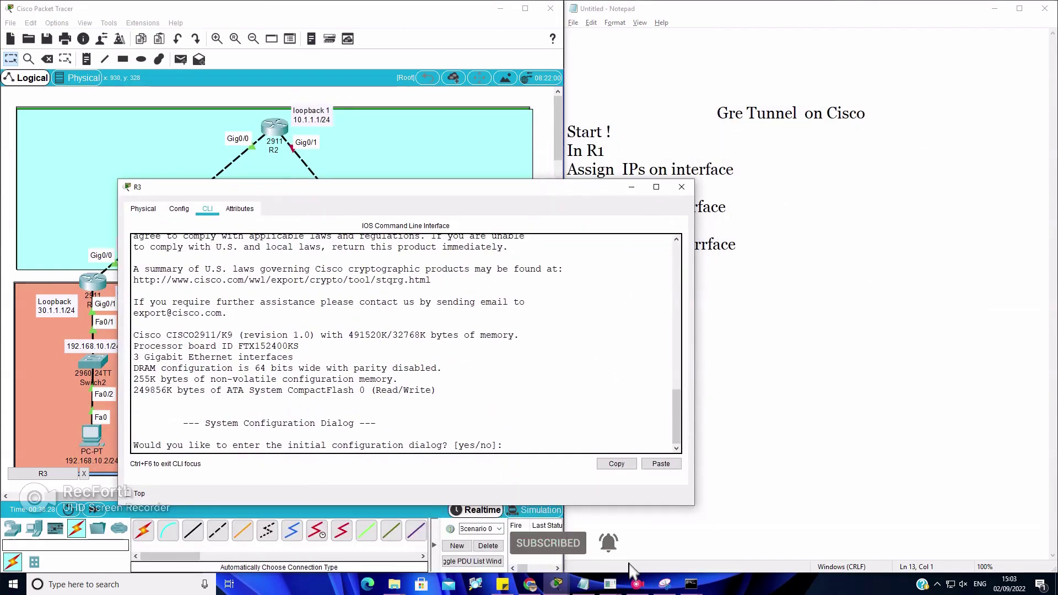
{"action": "type", "text": "n"}
{"action": "key", "text": "Return"}
{"action": "key", "text": "Return"}
{"action": "key", "text": "Return"}
- Enter privileged EXEC mode on R3 with en and global configuration mode with config t
{"action": "type", "text": "en"}
{"action": "key", "text": "Return"}
{"action": "key", "text": "Return"}
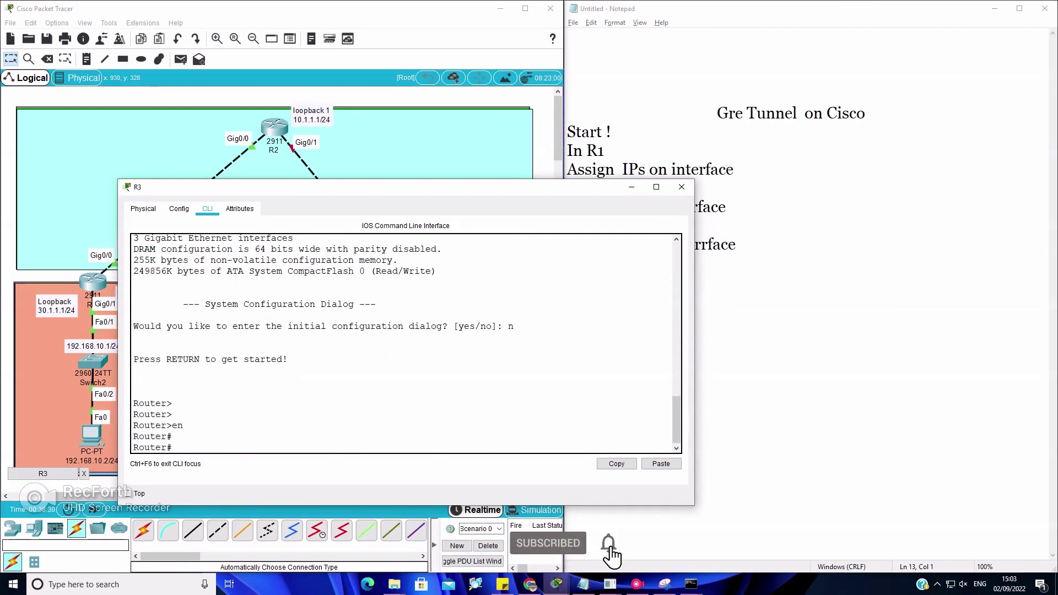
{"action": "type", "text": "config t"}
{"action": "key", "text": "Return"}
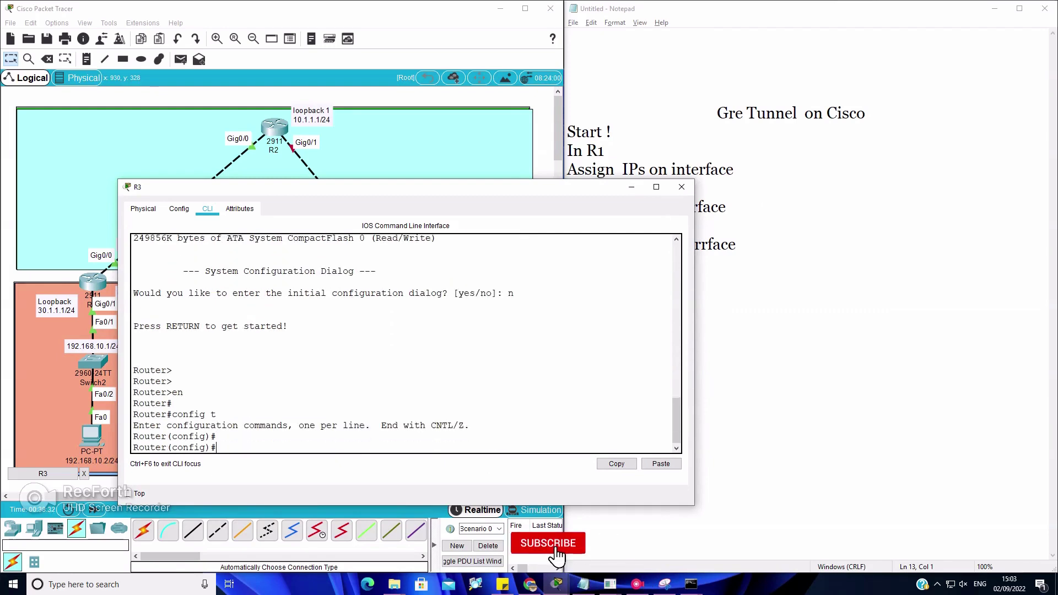
{"action": "key", "text": "Return"}
- Set the router's hostname to R3 with the hostname command
{"action": "type", "text": "hostname R"}
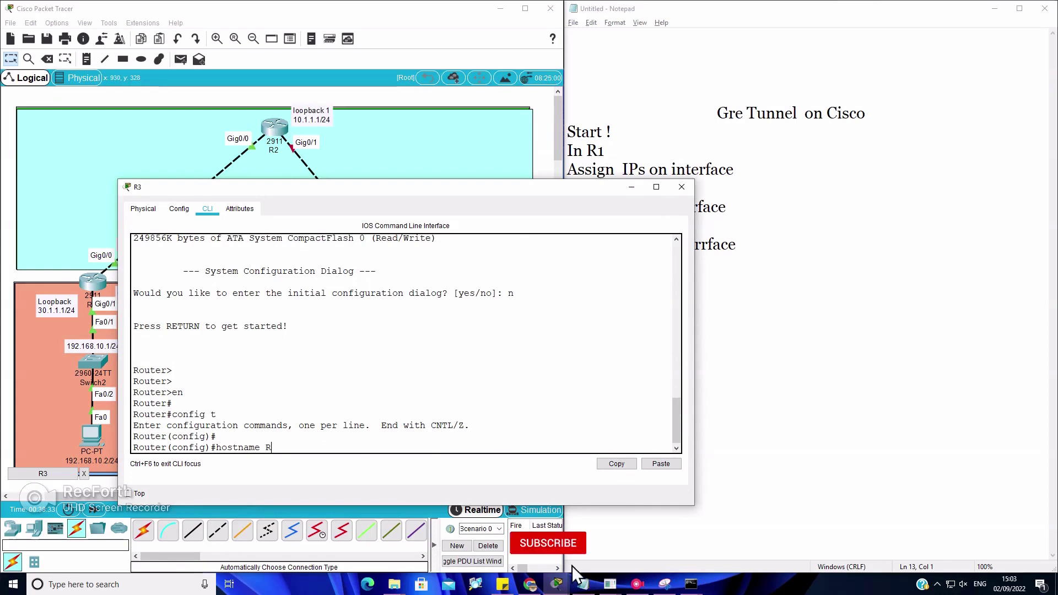
{"action": "type", "text": "3"}
{"action": "key", "text": "Return"}
{"action": "key", "text": "Return"}
{"action": "key", "text": "Return"}
{"action": "type", "text": "ip add"}
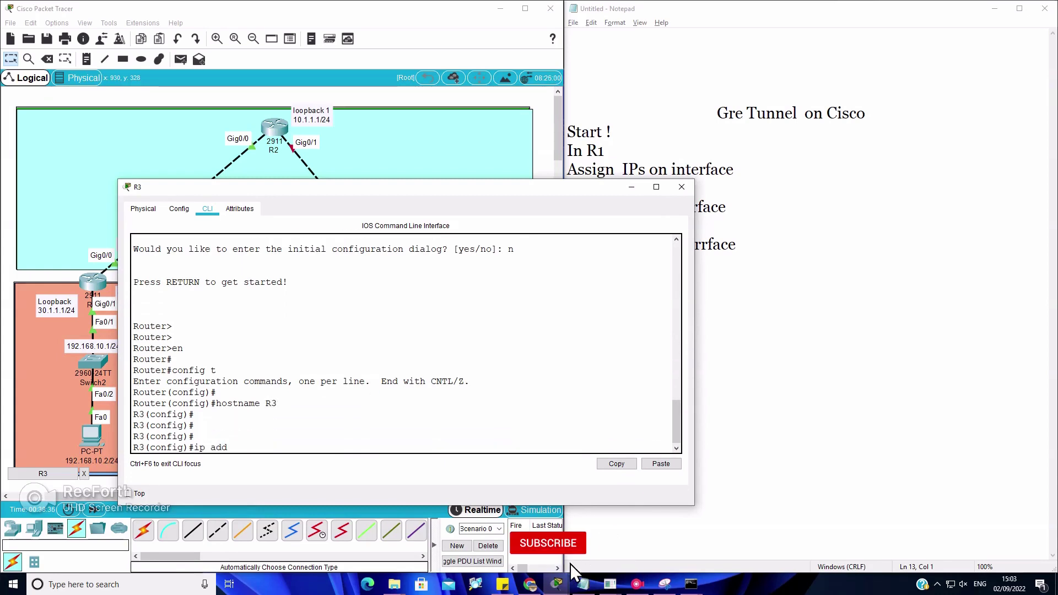
{"action": "key", "text": "Tab"}
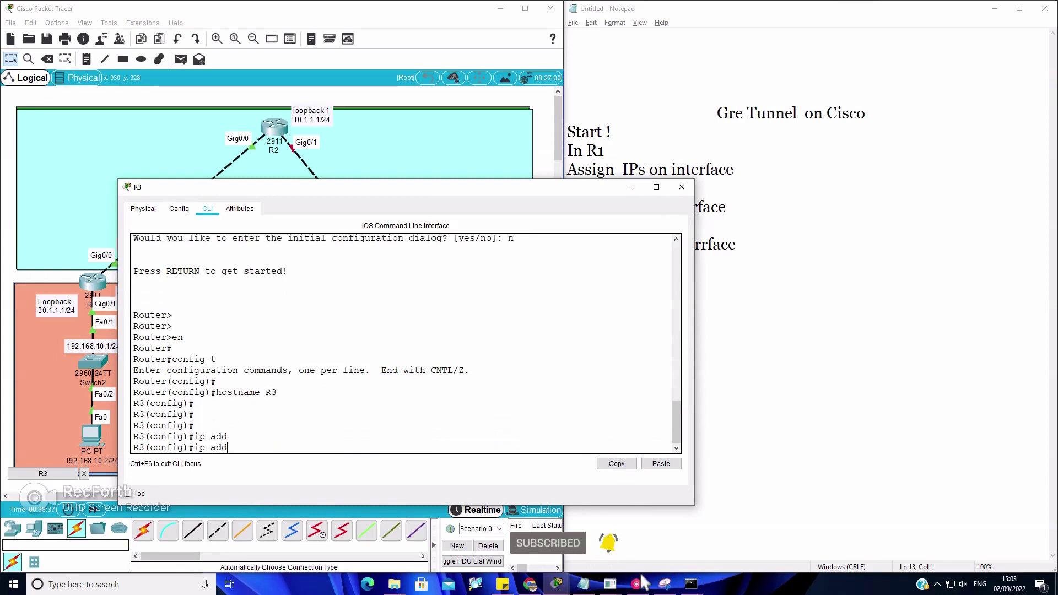
{"action": "left_click_drag", "start_coordinate": [386, 187], "coordinate": [719, 120]}
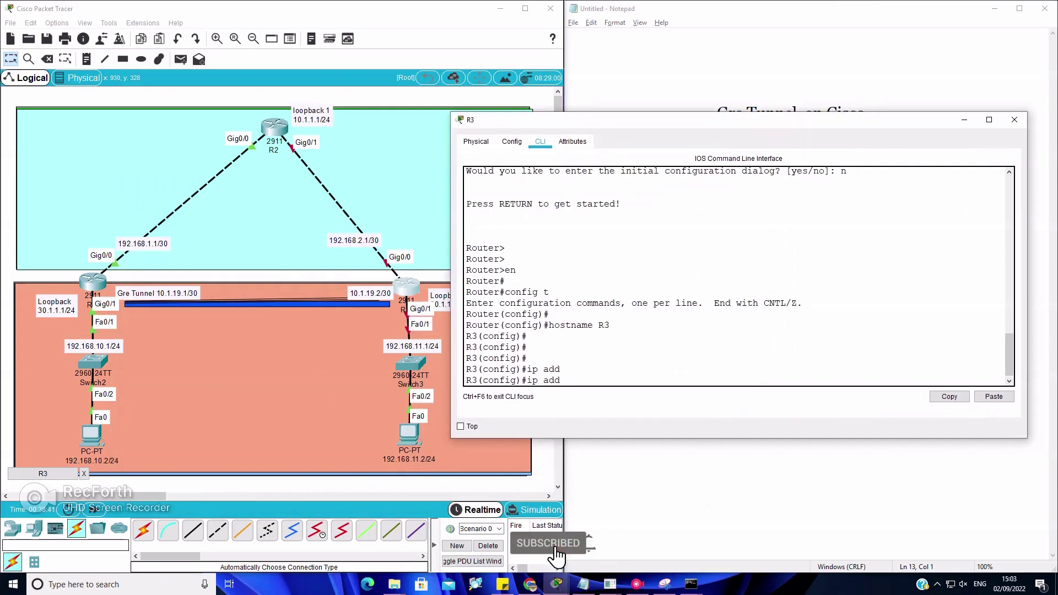
{"action": "key", "text": "BackSpace"}
{"action": "key", "text": "BackSpace"}
{"action": "key", "text": "BackSpace"}
{"action": "key", "text": "BackSpace"}
- Enter interface configuration mode for GigabitEthernet 0/0 on R3
{"action": "type", "text": "int"}
{"action": "key", "text": "Tab"}
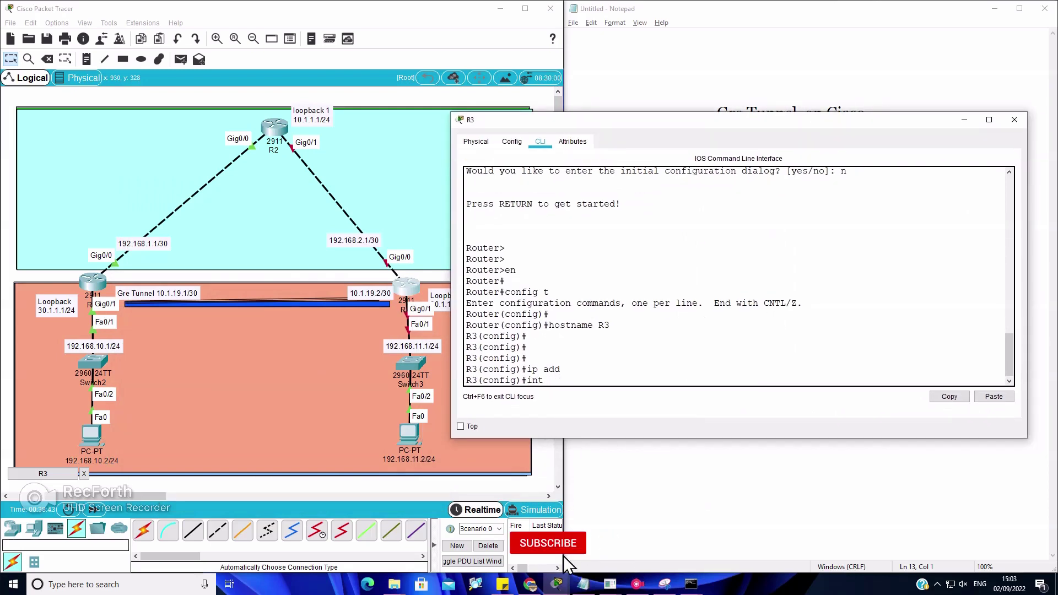
{"action": "type", "text": "g"}
{"action": "key", "text": "Tab"}
{"action": "type", "text": "0/0"}
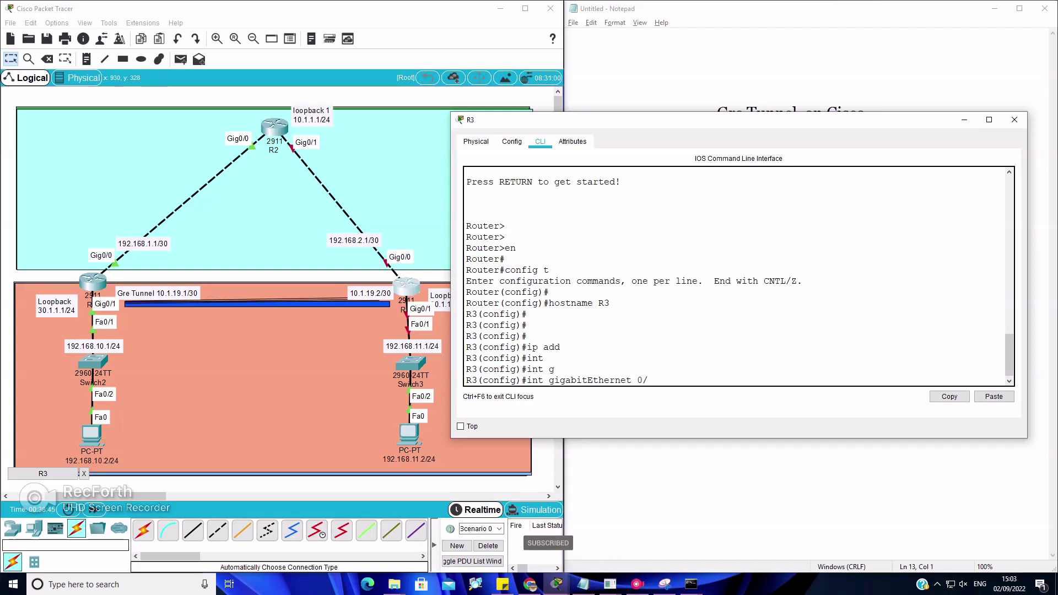
{"action": "key", "text": "Return"}
{"action": "key", "text": "Return"}
- Assign IP address 192.168.2.2 with mask 255.255.255.252 to GigabitEthernet 0/0 on R3
{"action": "type", "text": "ipadd"}
{"action": "key", "text": "Return"}
{"action": "type", "text": "ip"}
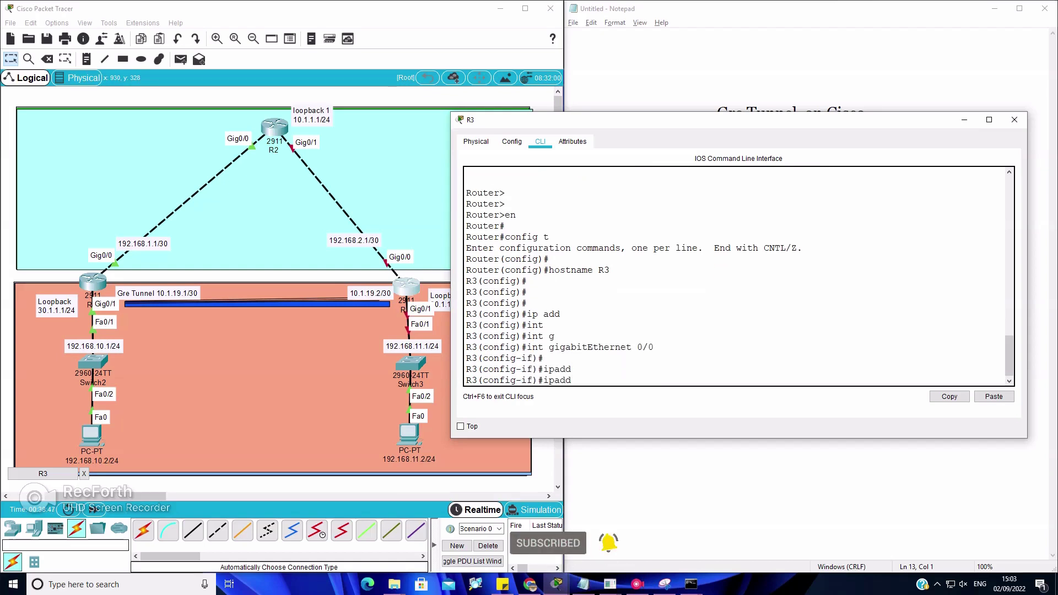
{"action": "type", "text": " add"}
{"action": "key", "text": "Tab"}
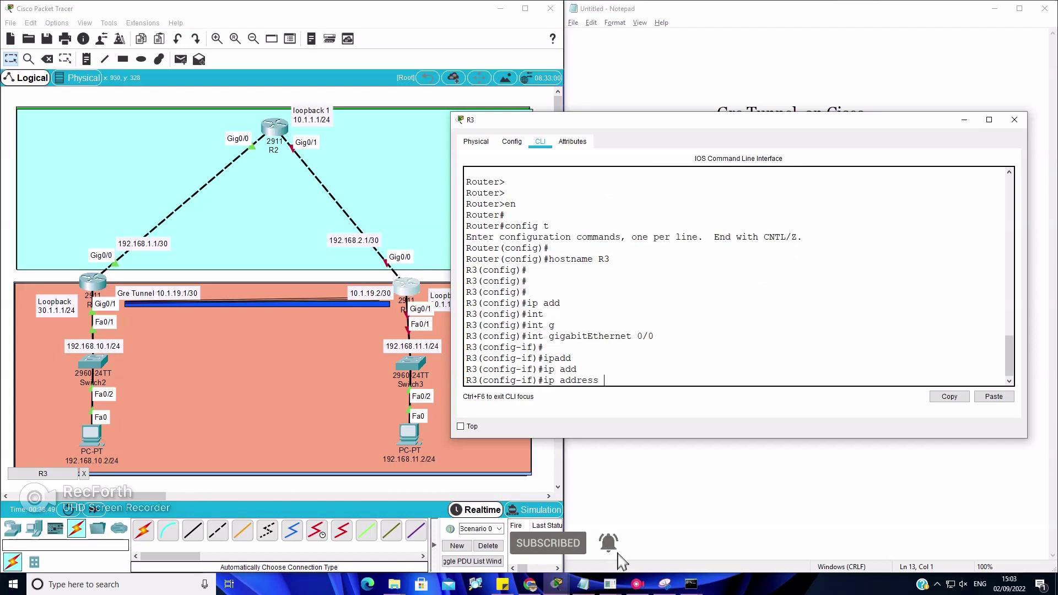
{"action": "type", "text": "192.168."}
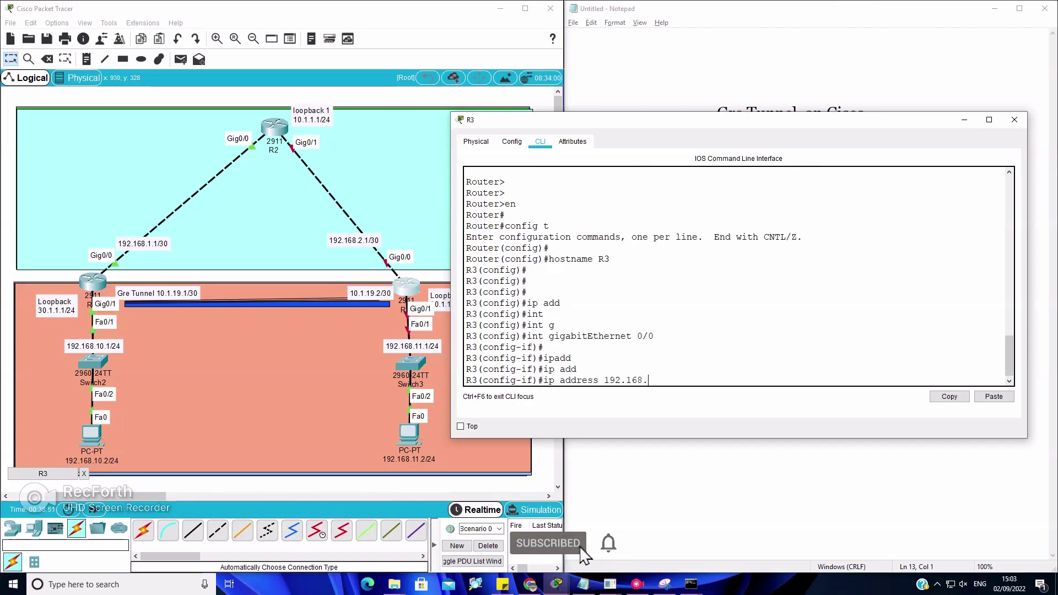
{"action": "type", "text": "2"}
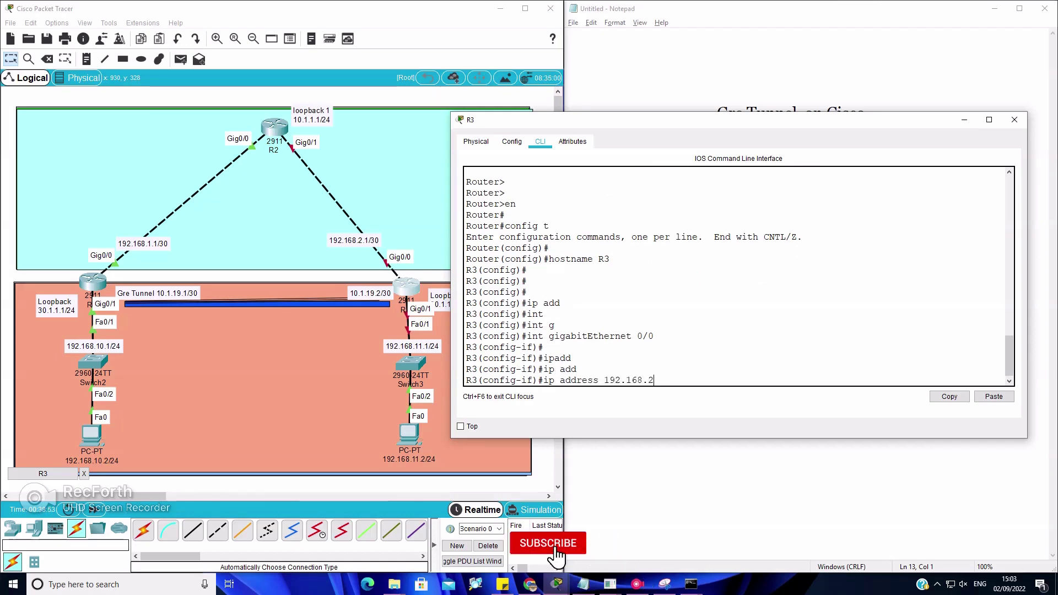
{"action": "type", "text": ".2 255.2"}
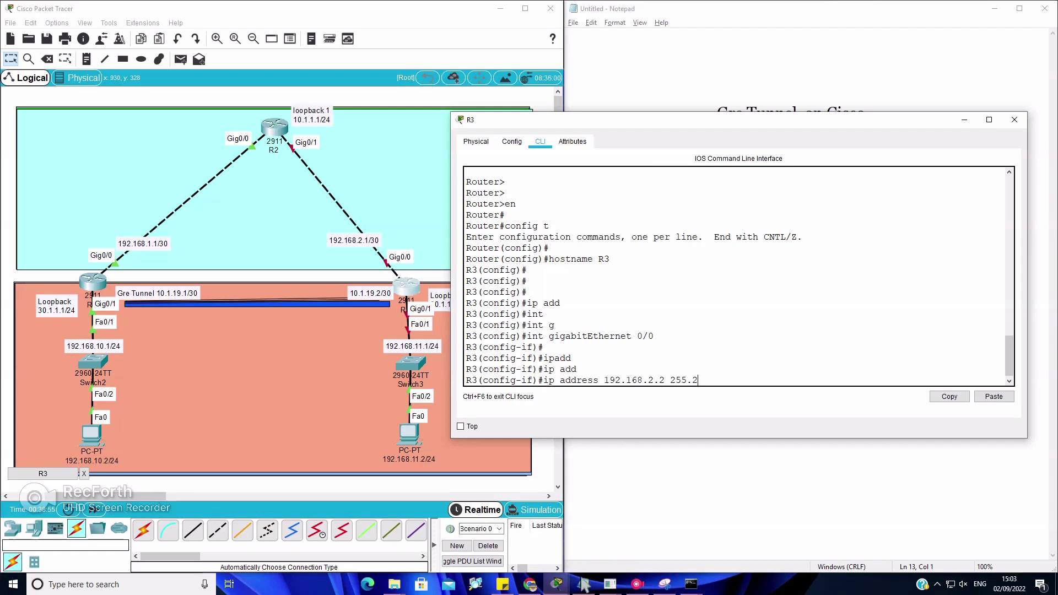
{"action": "type", "text": "55.255.252"}
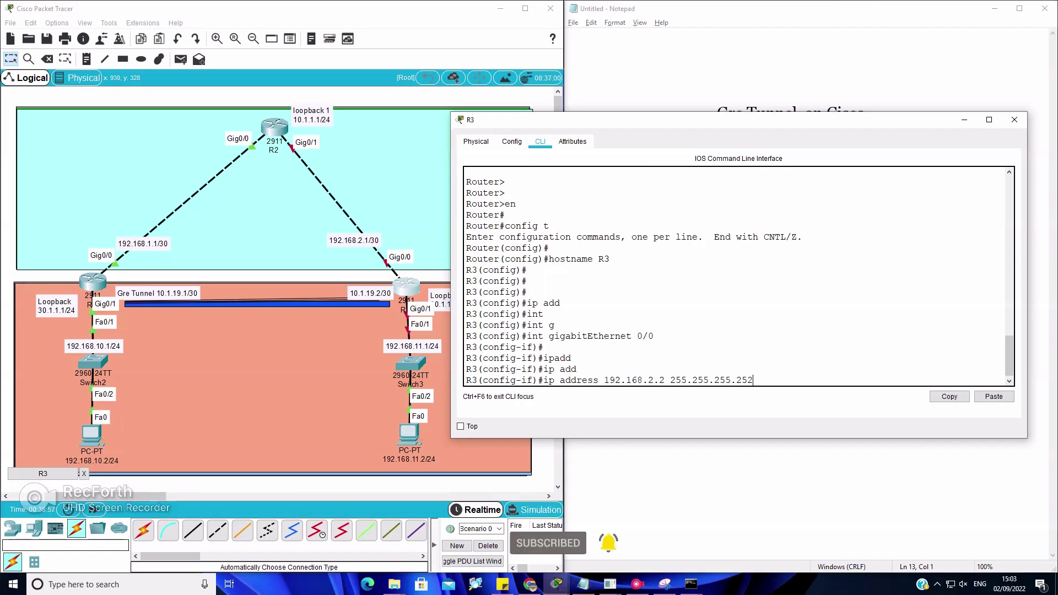
{"action": "key", "text": "Return"}
- Enable GigabitEthernet 0/0 on R3 with no shutdown and exit to global configuration mode
{"action": "key", "text": "Return"}
{"action": "type", "text": "no sh"}
{"action": "key", "text": "Tab"}
{"action": "key", "text": "Return"}
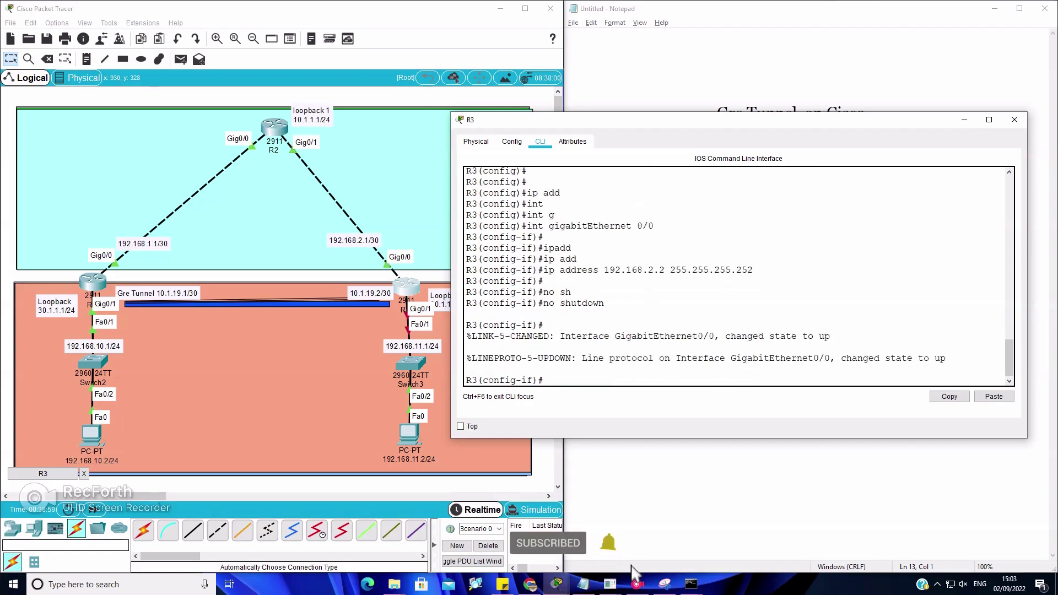
{"action": "key", "text": "Return"}
{"action": "key", "text": "Return"}
{"action": "type", "text": "exity"}
{"action": "key", "text": "Return"}
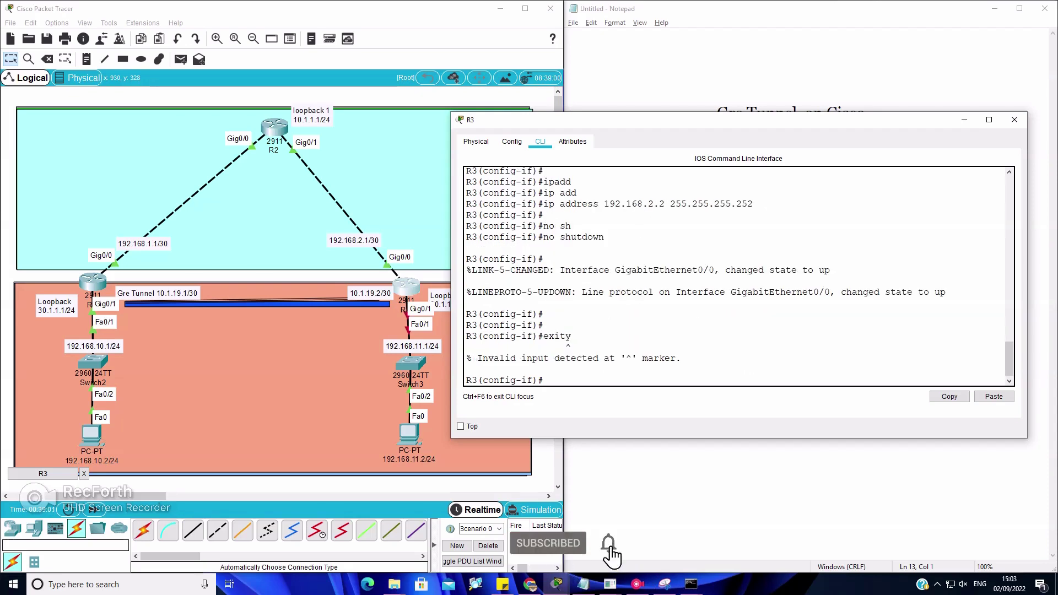
{"action": "type", "text": "exit"}
{"action": "key", "text": "Return"}
{"action": "key", "text": "Return"}
{"action": "key", "text": "Return"}
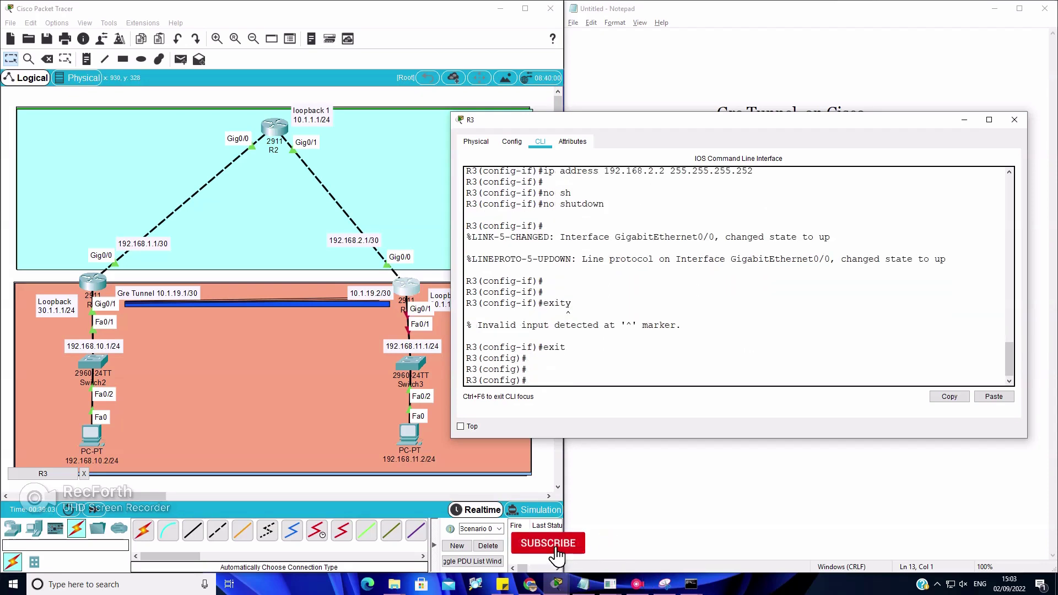
- Enter interface configuration mode for GigabitEthernet 0/1 on R3
{"action": "type", "text": "int "}
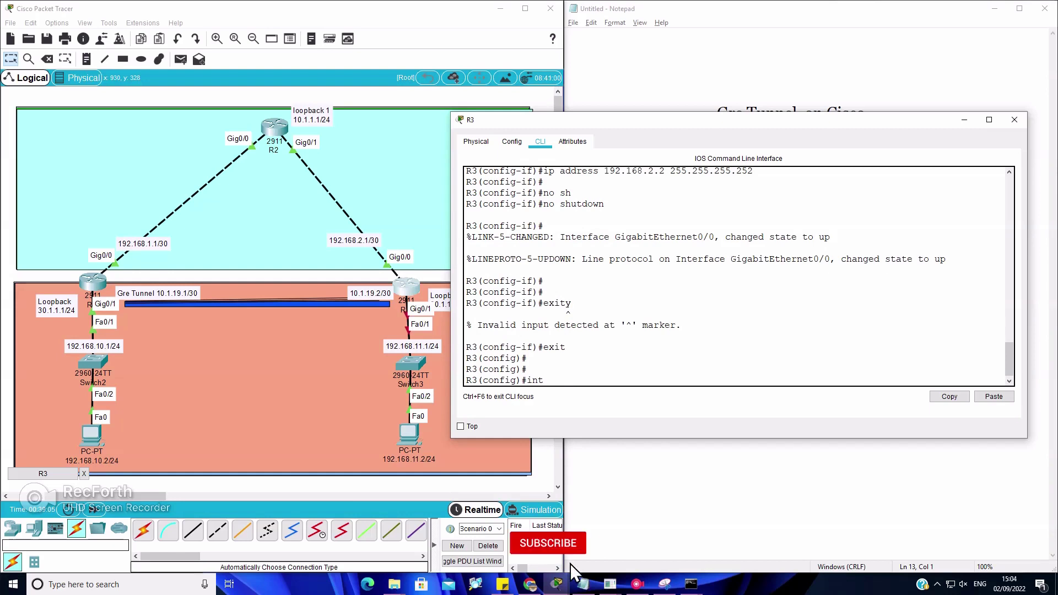
{"action": "type", "text": "g"}
{"action": "key", "text": "Tab"}
{"action": "type", "text": "0/"}
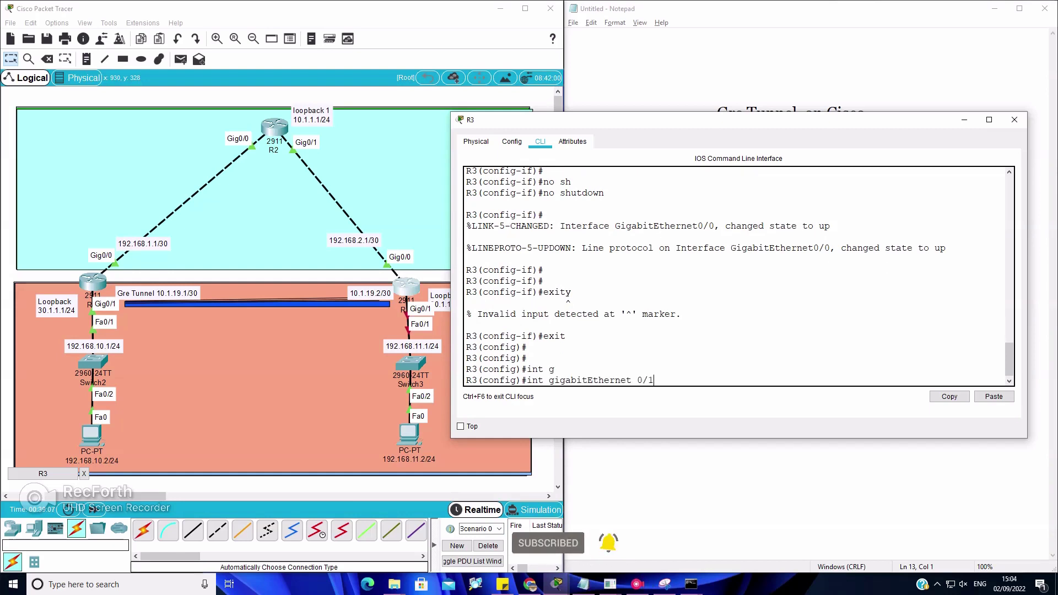
{"action": "type", "text": "1"}
{"action": "key", "text": "Return"}
{"action": "key", "text": "Return"}
- Assign IP address 192.168.11.1 with mask 255.255.255.252 to GigabitEthernet 0/1 on R3
{"action": "type", "text": "ip"}
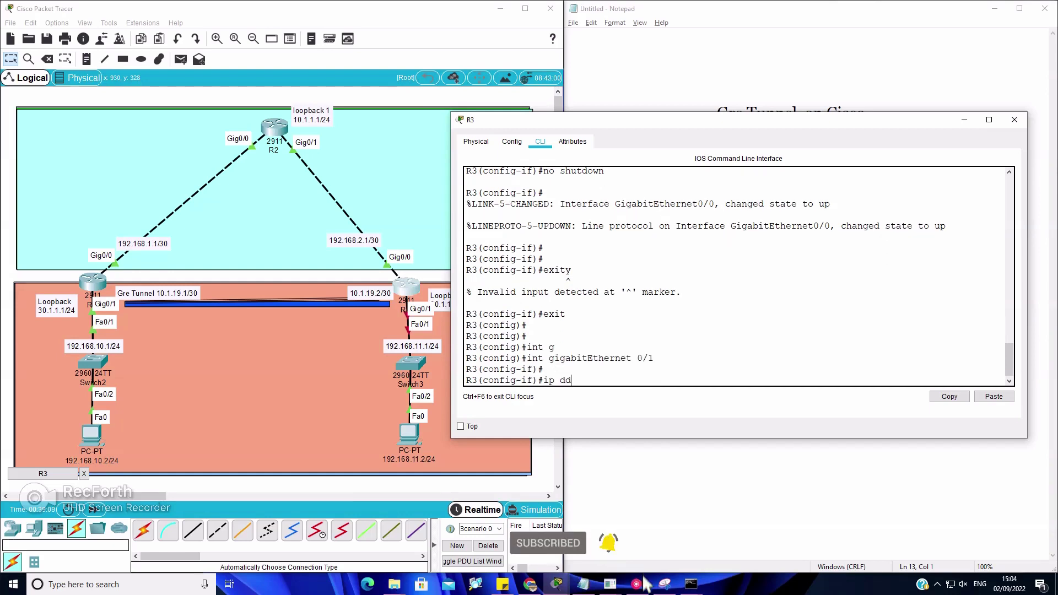
{"action": "type", "text": " add"}
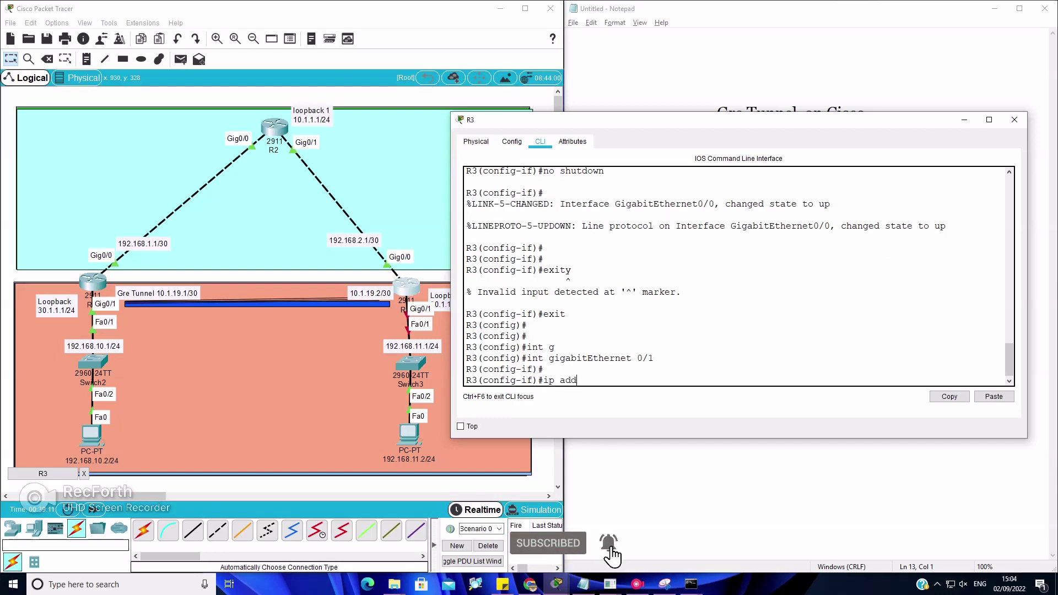
{"action": "key", "text": "Tab"}
{"action": "type", "text": "192.168"}
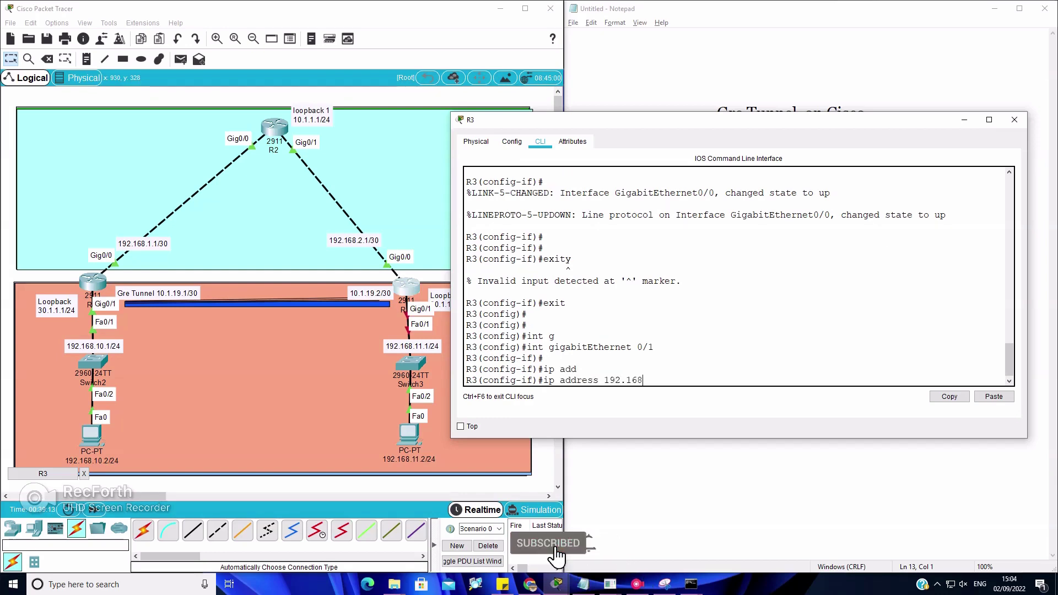
{"action": "type", "text": ".11.1 25"}
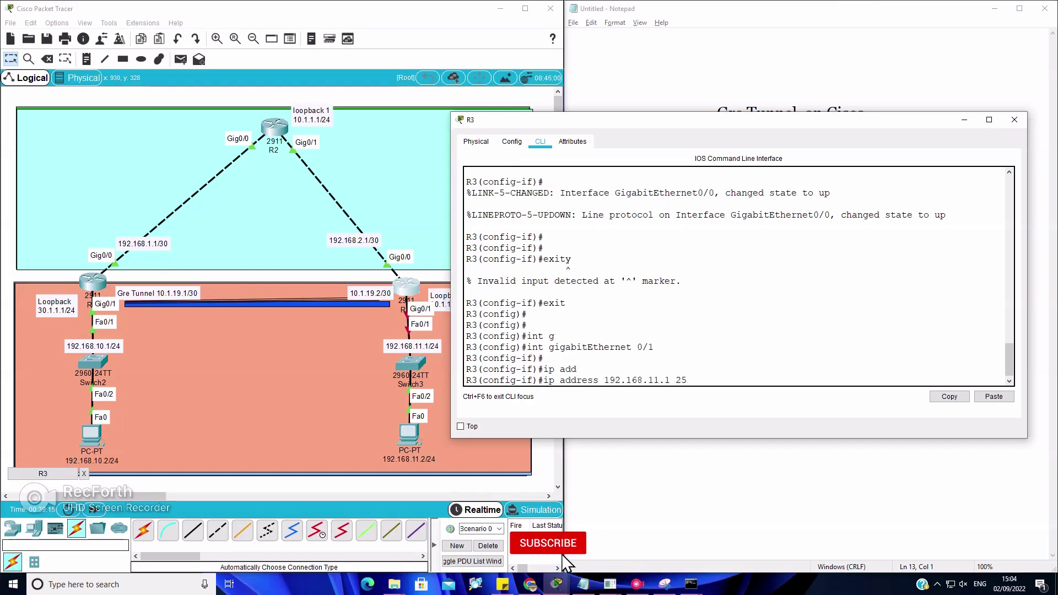
{"action": "type", "text": "5.255.255.252"}
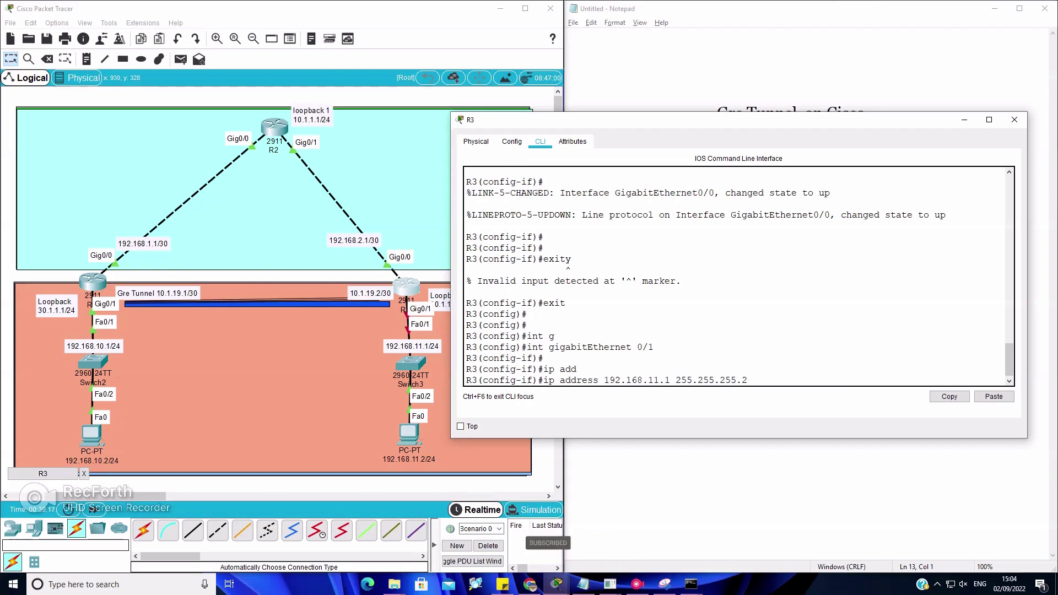
{"action": "key", "text": "Return"}
{"action": "key", "text": "Return"}
{"action": "key", "text": "Return"}
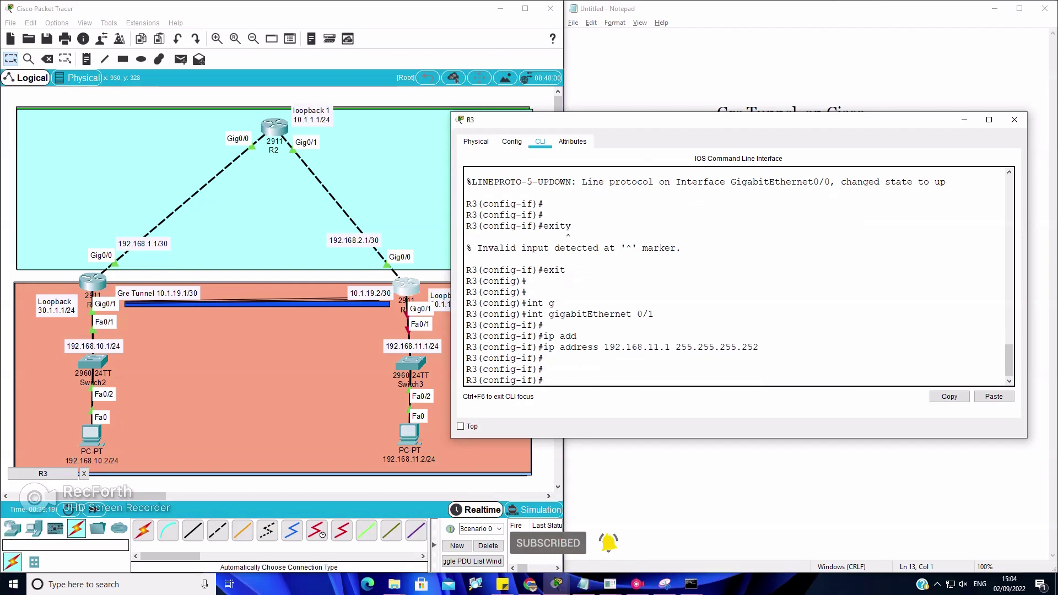
- Remove the address 192.168.11.1 255.255.255.252 from GigabitEthernet 0/1 using the no form of the ip address command
{"action": "key", "text": "Up"}
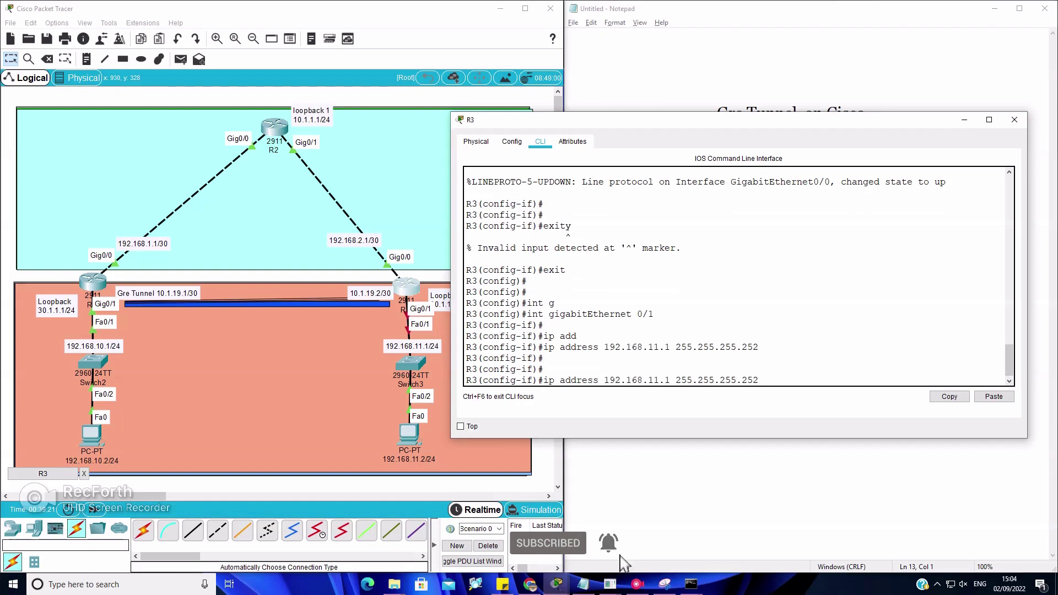
{"action": "key", "text": "Left"}
{"action": "key", "text": "Left"}
{"action": "key", "text": "Left"}
{"action": "key", "text": "Left"}
{"action": "key", "text": "Left"}
{"action": "key", "text": "Left"}
{"action": "key", "text": "Left"}
{"action": "key", "text": "Left"}
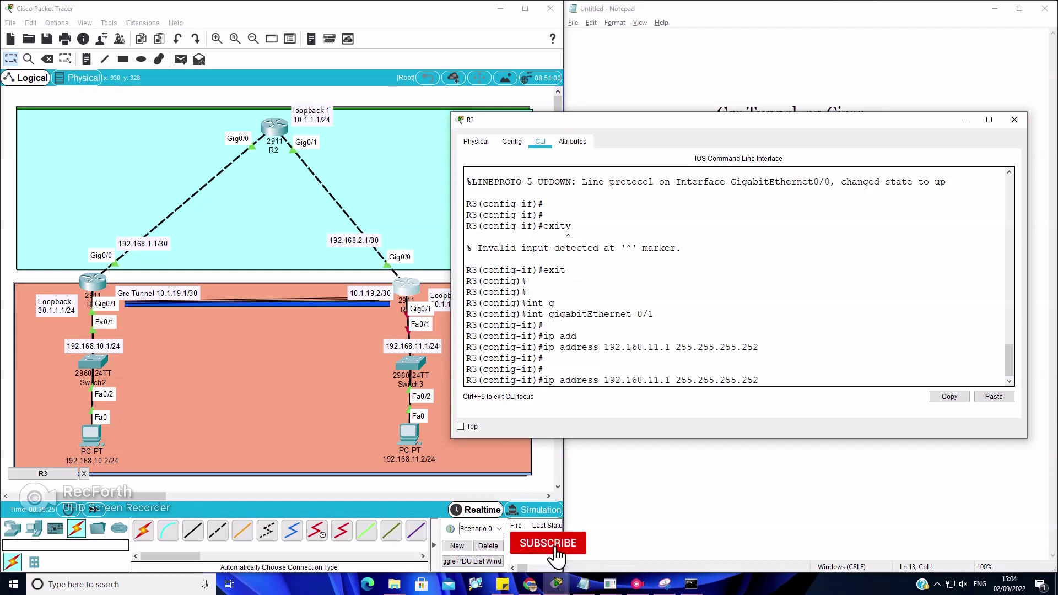
{"action": "key", "text": "Left"}
{"action": "type", "text": "uno"}
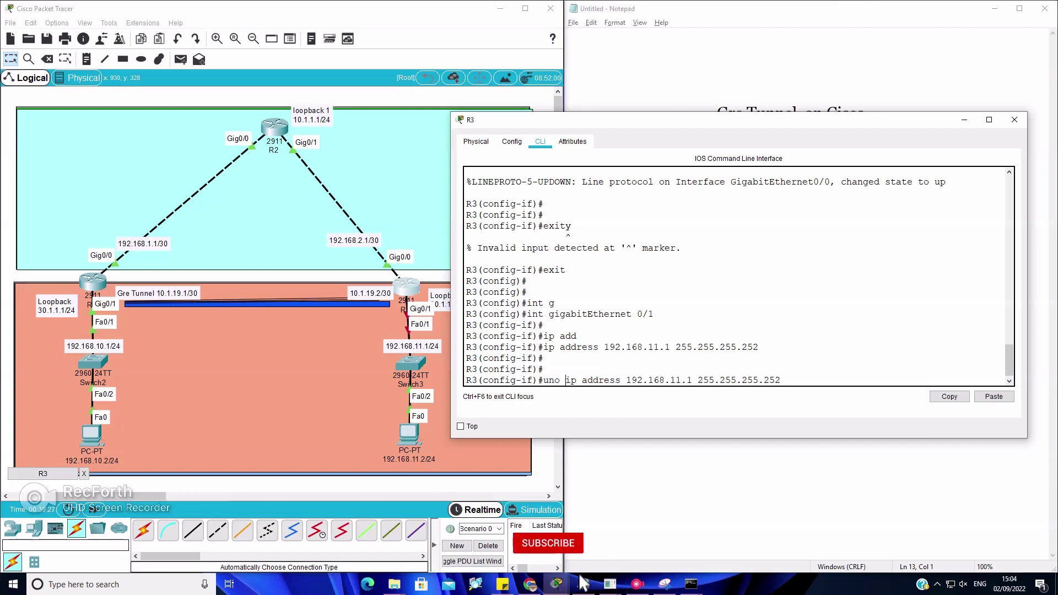
{"action": "key", "text": "Left"}
{"action": "key", "text": "Left"}
{"action": "key", "text": "Left"}
{"action": "key", "text": "BackSpace"}
{"action": "key", "text": "Return"}
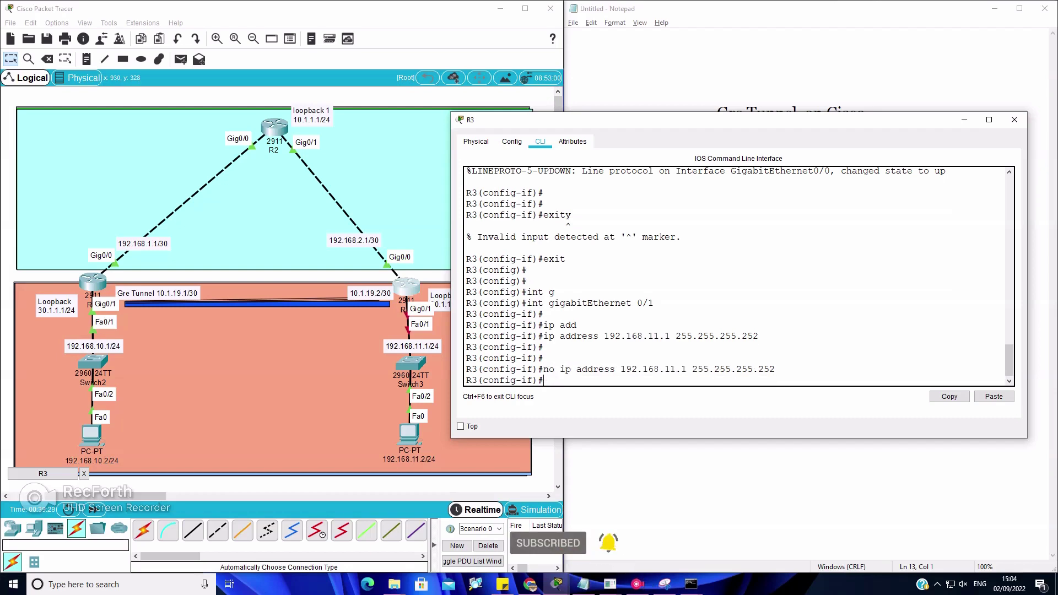
- Assign IP address 192.168.11.1 with mask 255.255.255.0 to GigabitEthernet 0/1 on R3
{"action": "key", "text": "Up"}
{"action": "key", "text": "Up"}
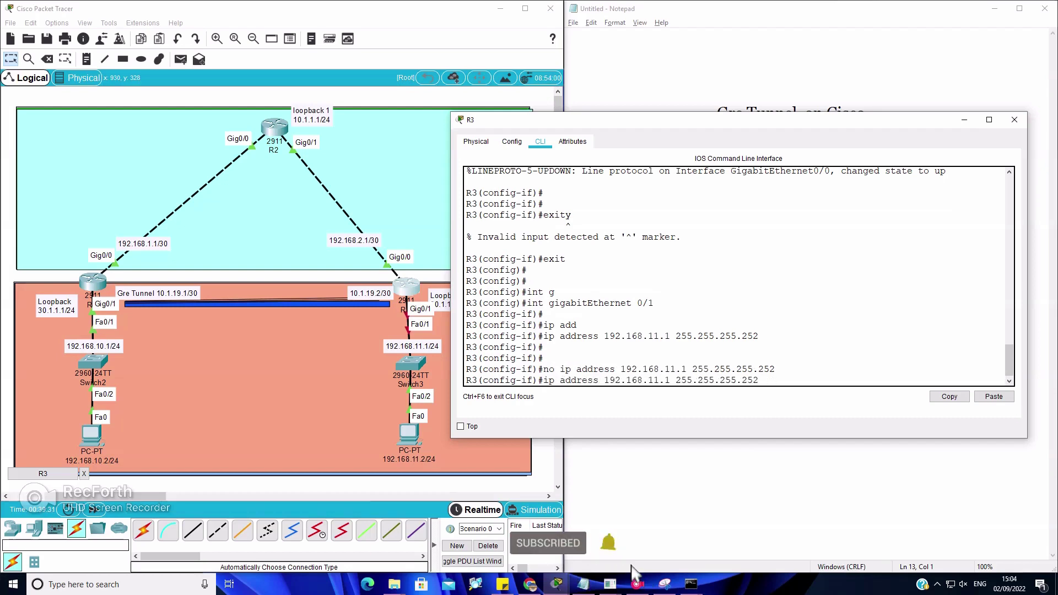
{"action": "key", "text": "BackSpace"}
{"action": "key", "text": "BackSpace"}
{"action": "key", "text": "BackSpace"}
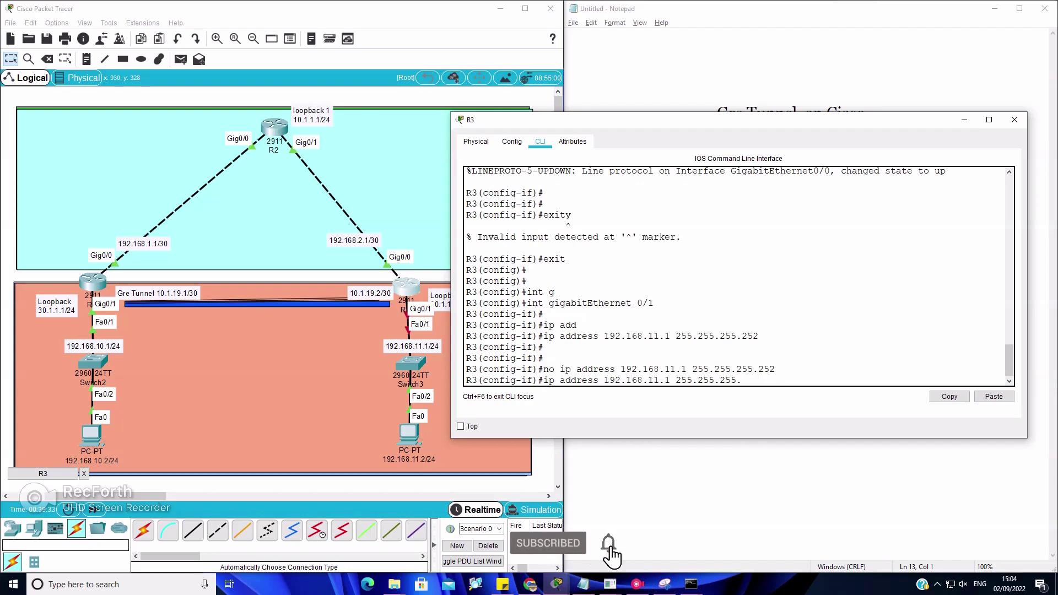
{"action": "type", "text": "0"}
{"action": "key", "text": "Return"}
{"action": "key", "text": "Return"}
{"action": "key", "text": "Return"}
{"action": "key", "text": "Return"}
- Enable GigabitEthernet 0/1 on R3 with no shutdown and exit to global configuration mode
{"action": "type", "text": "no"}
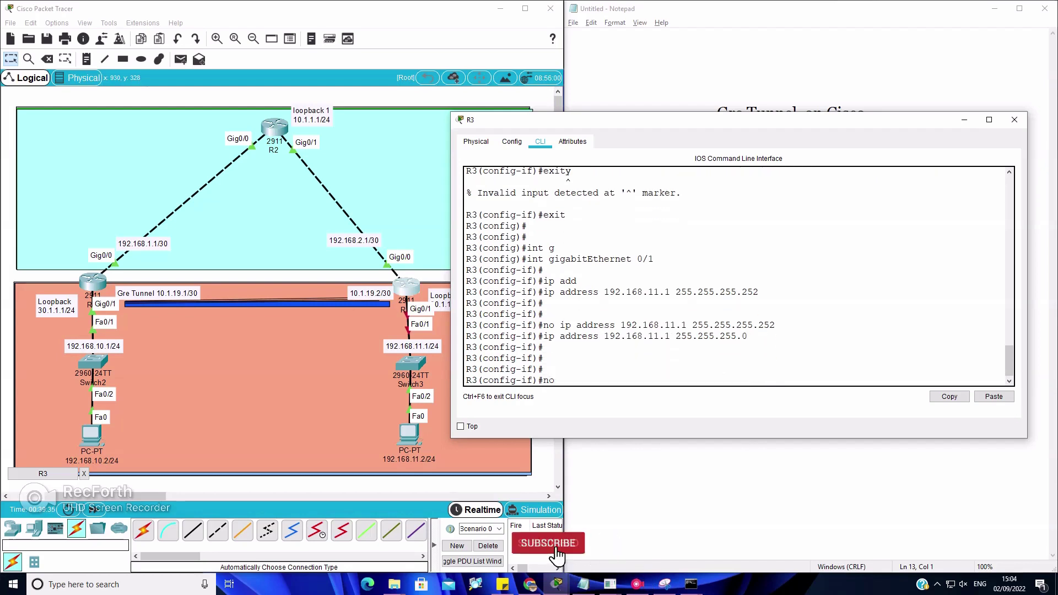
{"action": "type", "text": " sh"}
{"action": "key", "text": "Tab"}
{"action": "key", "text": "Return"}
{"action": "key", "text": "Return"}
{"action": "key", "text": "Return"}
{"action": "type", "text": "e"}
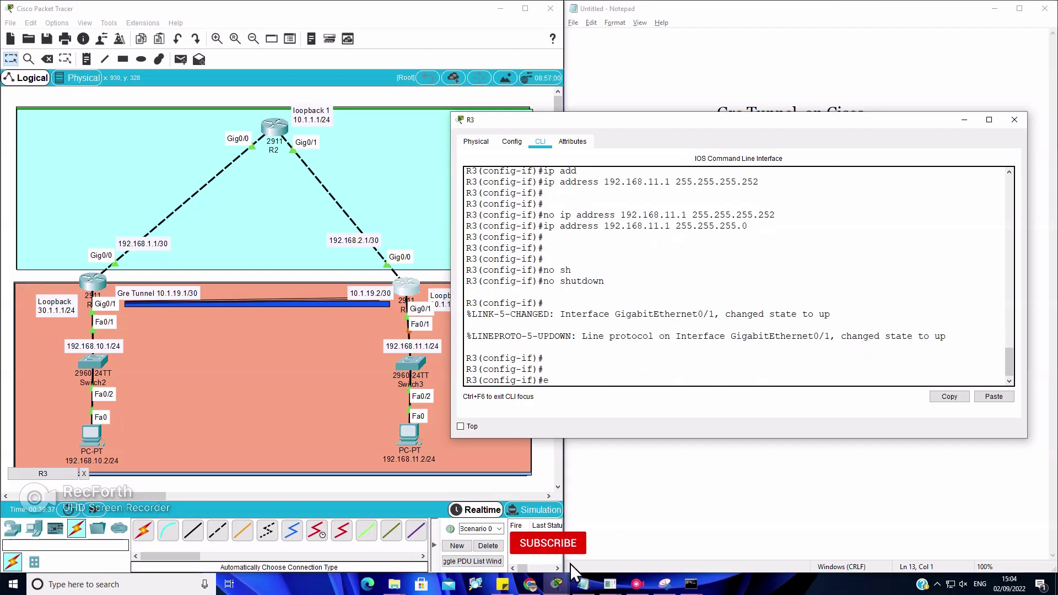
{"action": "type", "text": "xit"}
{"action": "key", "text": "Return"}
{"action": "key", "text": "Return"}
{"action": "key", "text": "Return"}
{"action": "key", "text": "Return"}
{"action": "key", "text": "Return"}
{"action": "key", "text": "Return"}
{"action": "key", "text": "Return"}
{"action": "key", "text": "Return"}
{"action": "key", "text": "Return"}
{"action": "key", "text": "Return"}
{"action": "key", "text": "Return"}
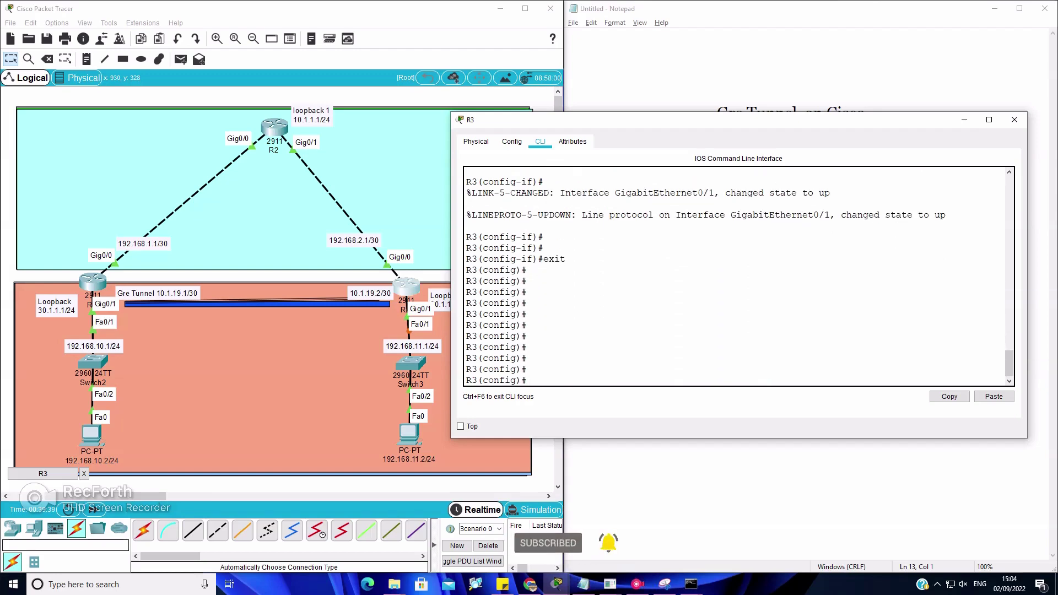
{"action": "key", "text": "Return"}
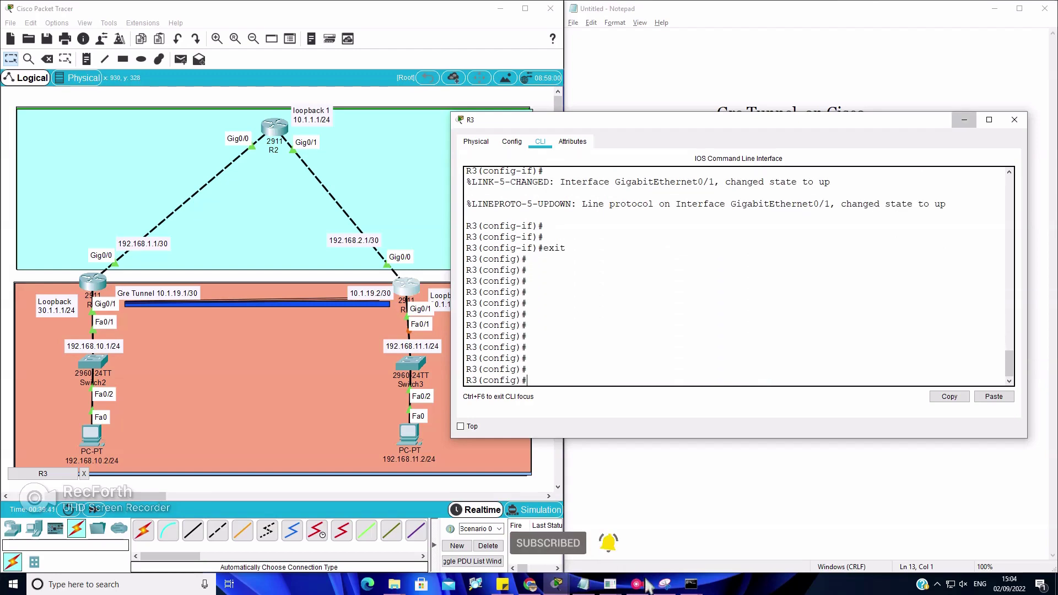
- Switch to Notepad and add a separator line of equals signs, followed by the lines "give static route" and "R1"
{"action": "left_click", "coordinate": [583, 584]}
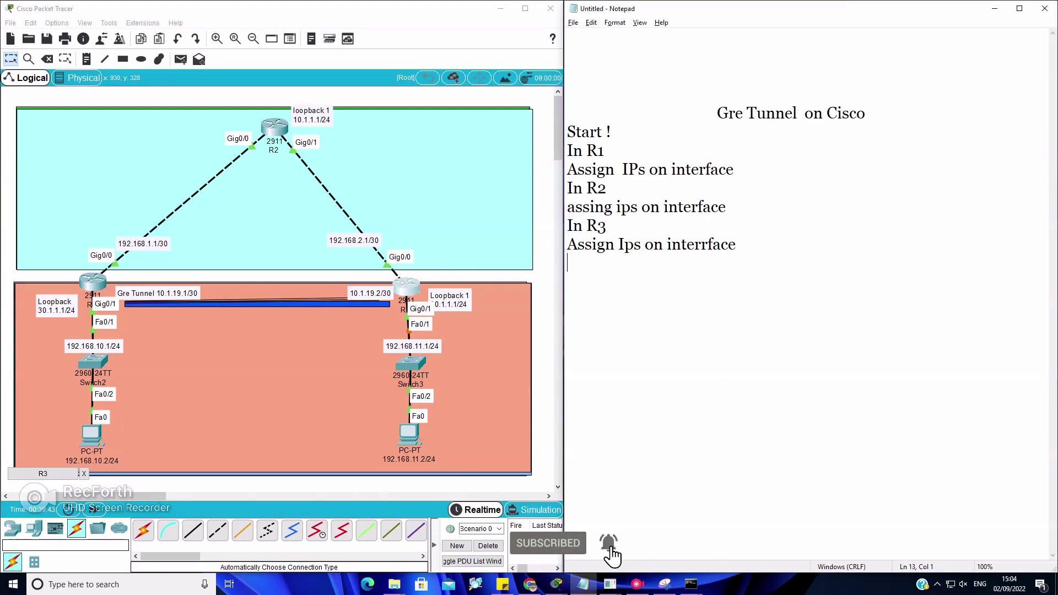
{"action": "type", "text": "==============="}
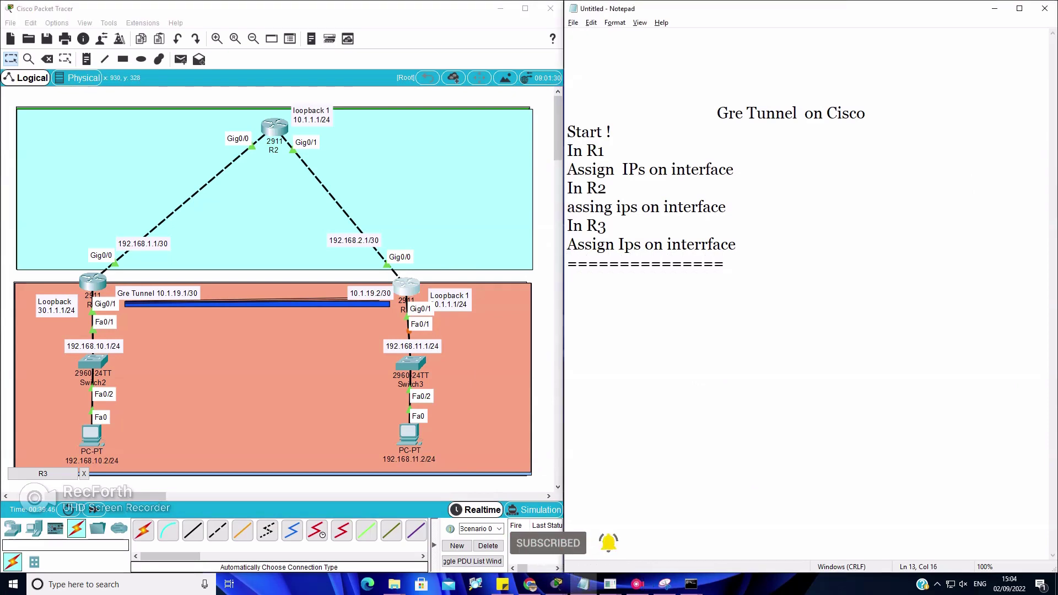
{"action": "key", "text": "Return"}
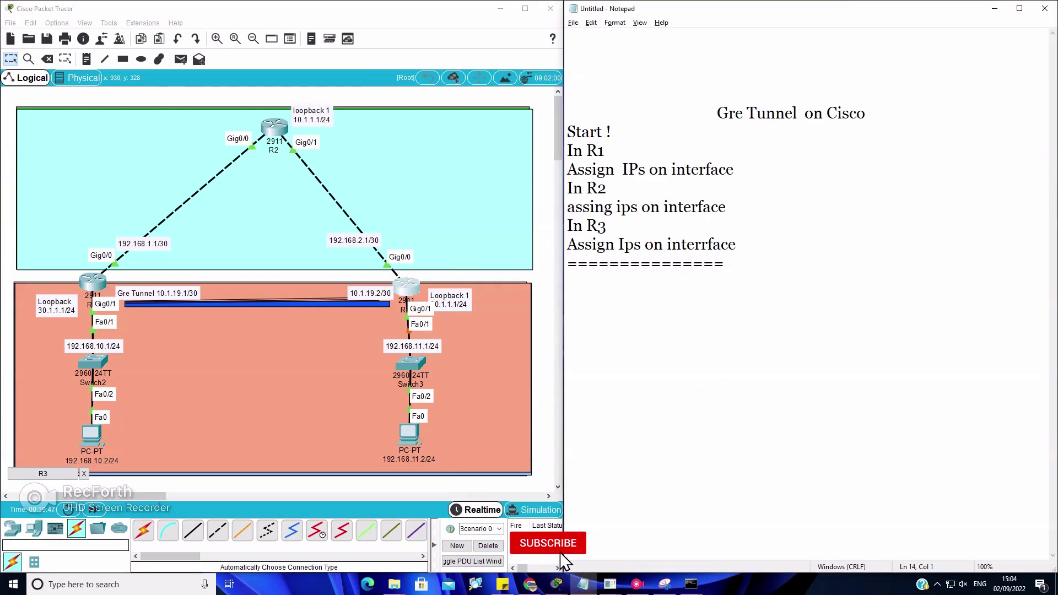
{"action": "type", "text": "give stat"}
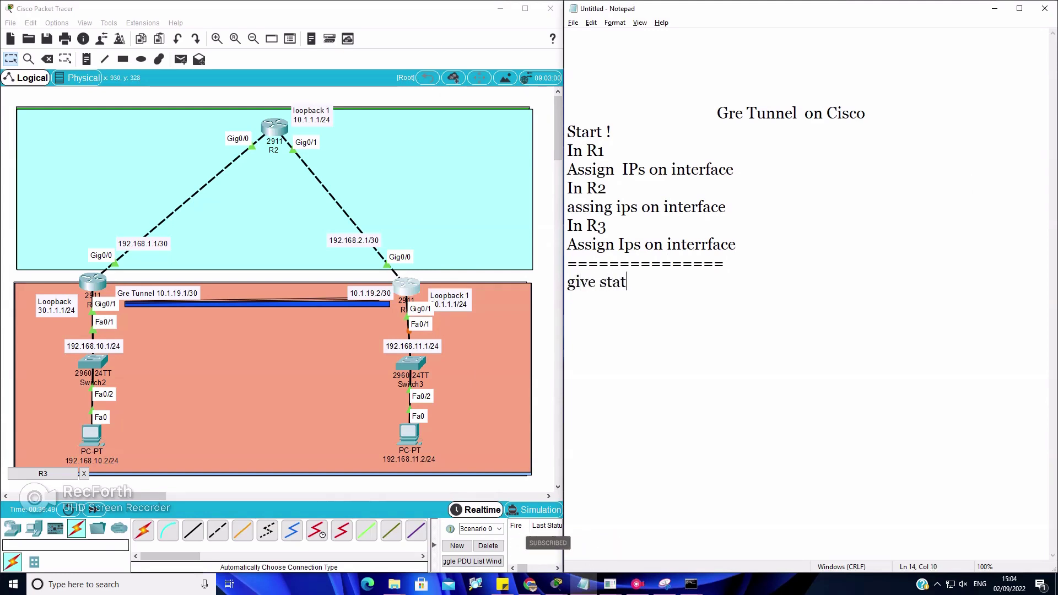
{"action": "type", "text": "ic route"}
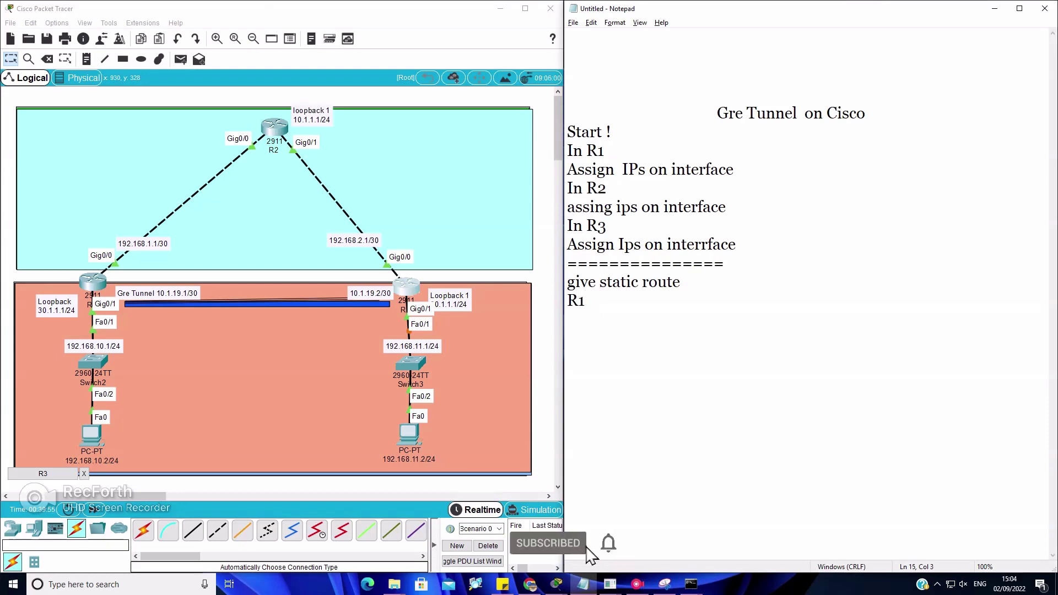
- Switch to Packet Tracer and open R1's command line at the global configuration prompt
{"action": "left_click", "coordinate": [93, 281]}
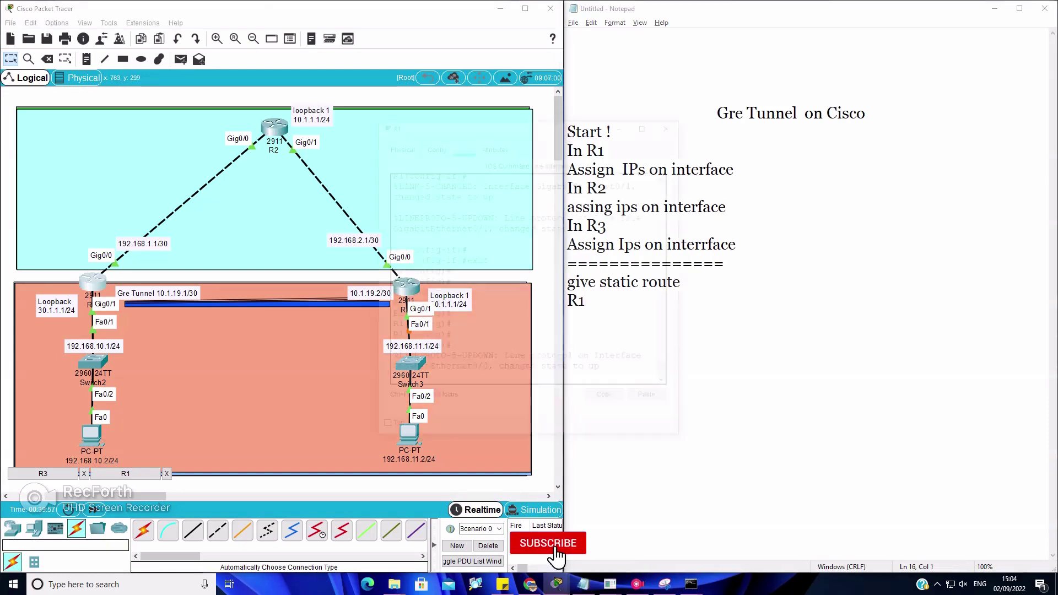
{"action": "left_click_drag", "start_coordinate": [686, 276], "coordinate": [829, 275]}
{"action": "key", "text": "Return"}
{"action": "key", "text": "Return"}
{"action": "key", "text": "Return"}
{"action": "key", "text": "Return"}
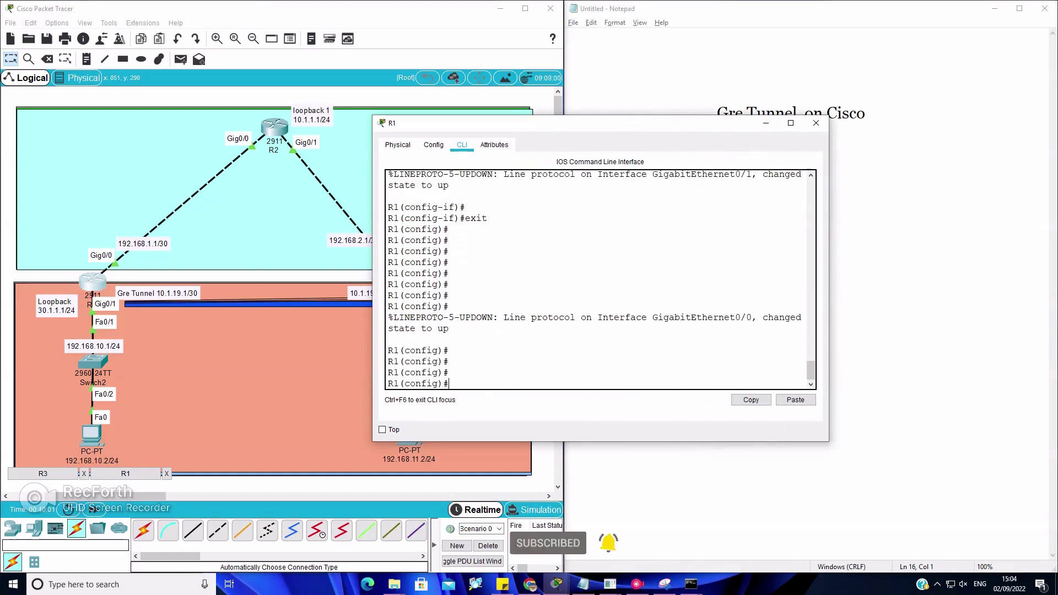
- Try to add a static route on R1 to 192.168.10.1 with mask 255.255.255.0 via next hop 192.168.1.1
{"action": "type", "text": "ip ro"}
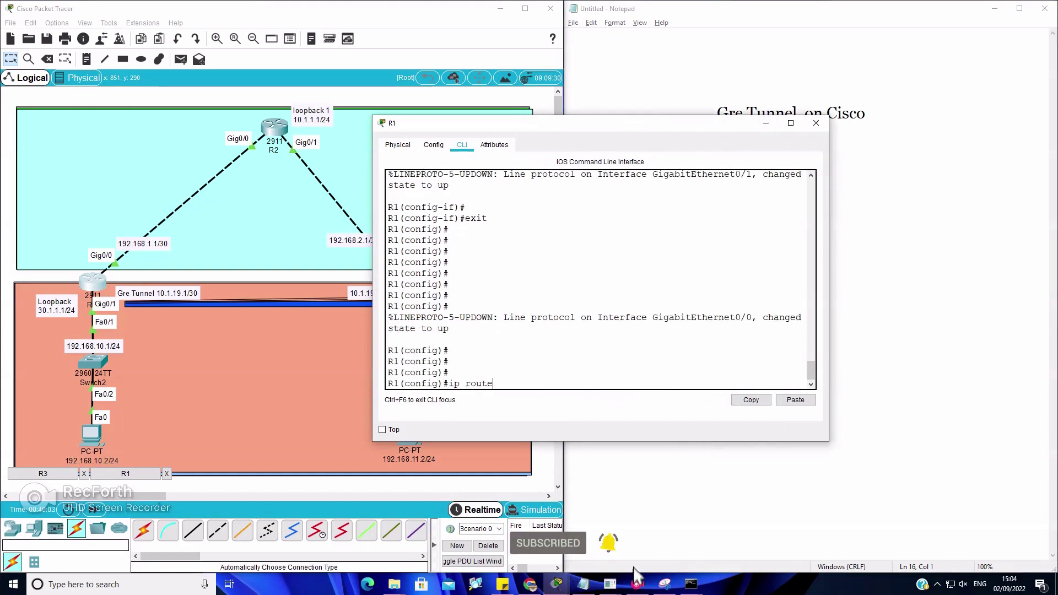
{"action": "type", "text": "ute"}
{"action": "key", "text": "Tab"}
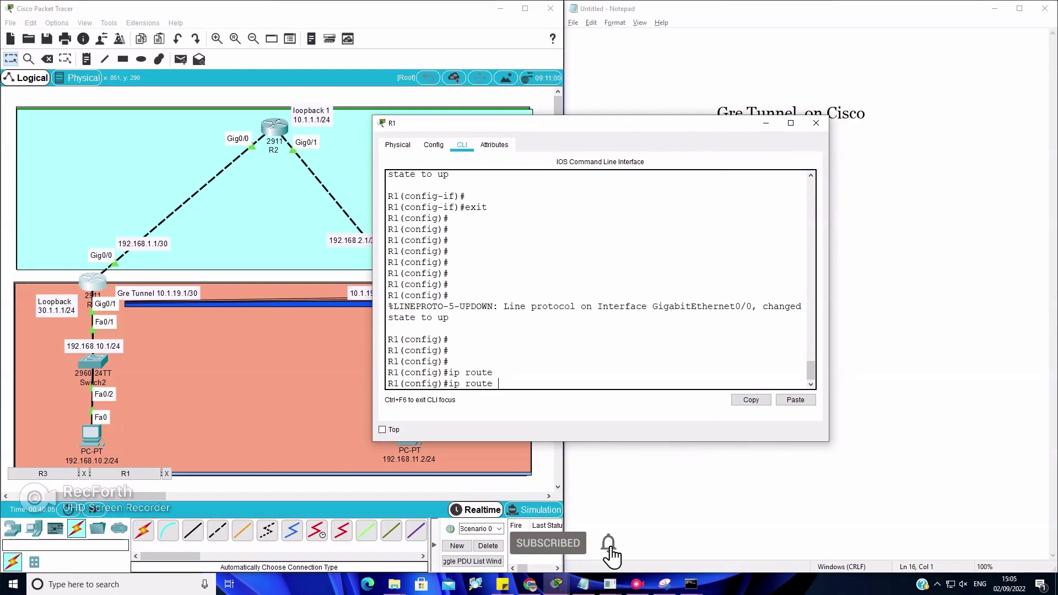
{"action": "type", "text": "192.138."}
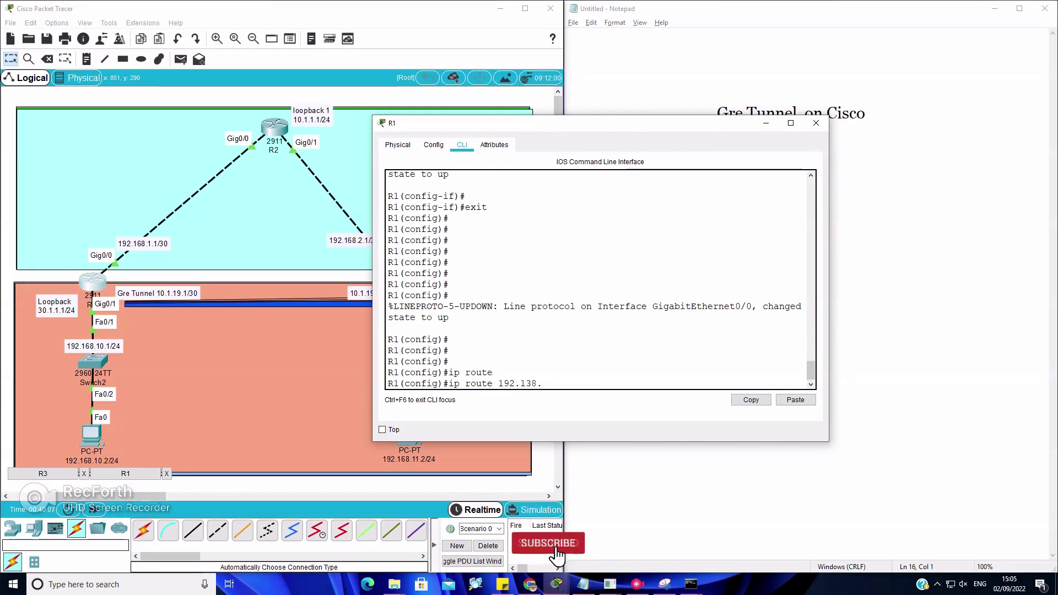
{"action": "key", "text": "BackSpace"}
{"action": "key", "text": "BackSpace"}
{"action": "key", "text": "BackSpace"}
{"action": "type", "text": "68.10.1"}
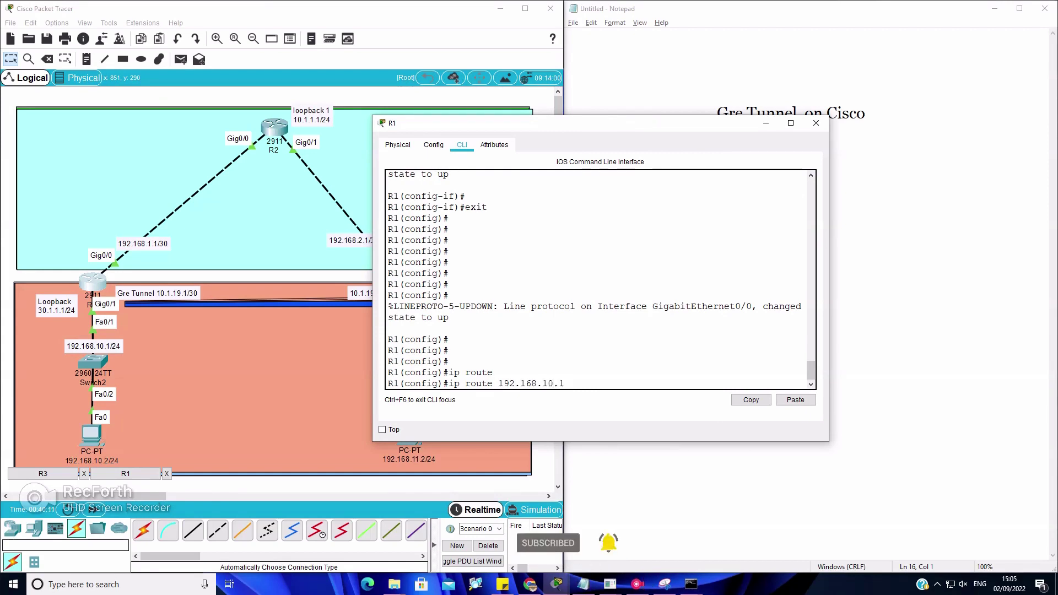
{"action": "type", "text": " 255.255.255"}
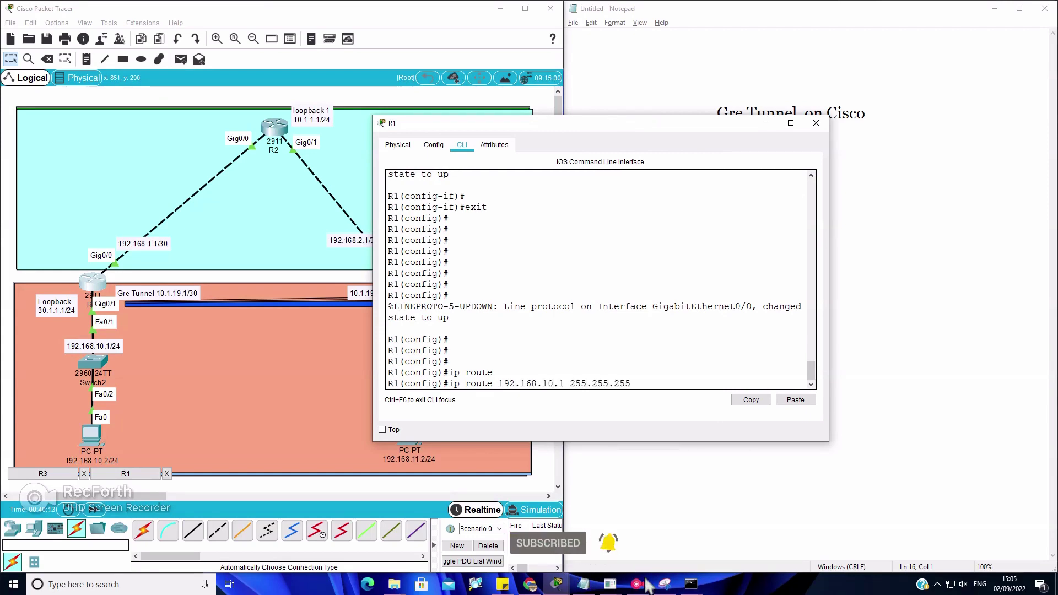
{"action": "type", "text": ".0"}
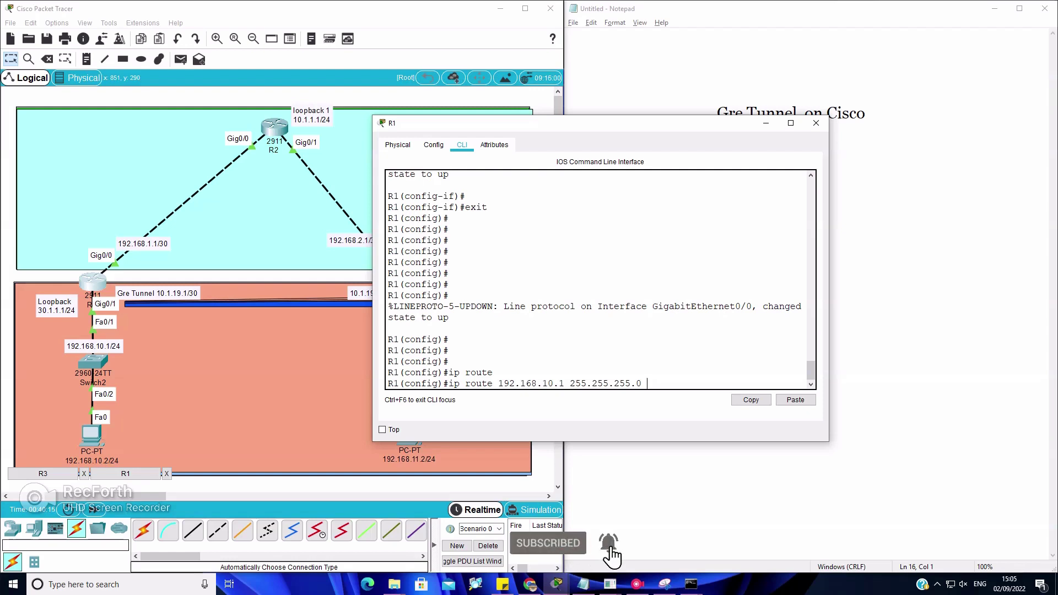
{"action": "type", "text": " 192.16"}
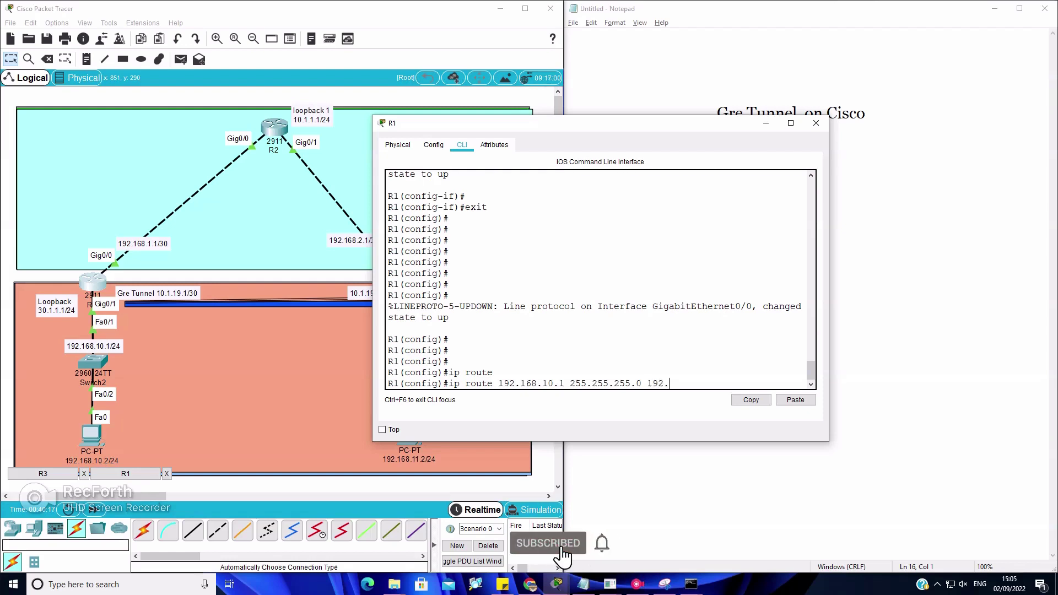
{"action": "type", "text": "8.1.1"}
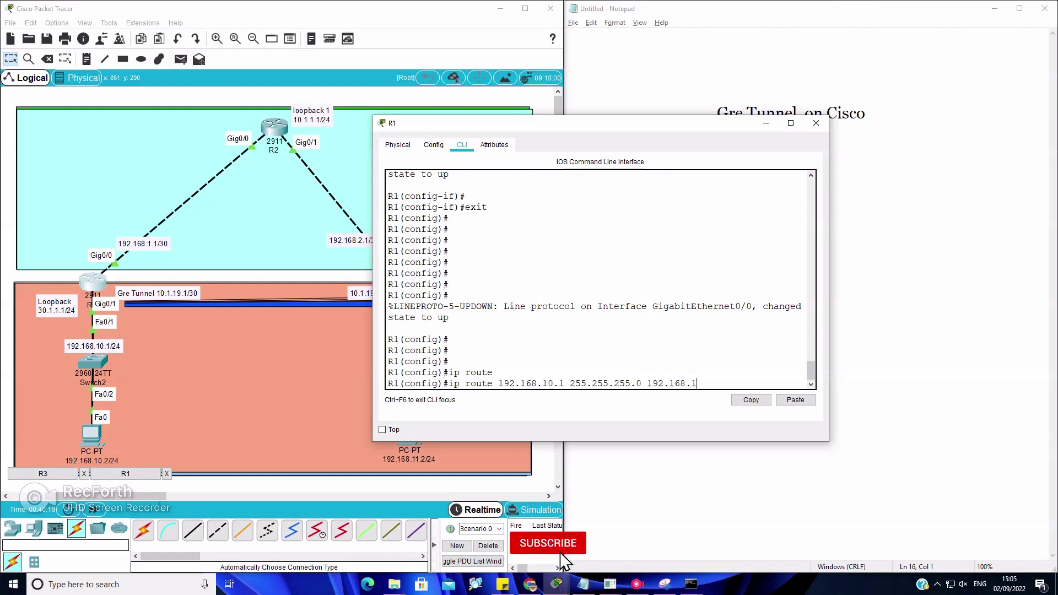
{"action": "key", "text": "Return"}
{"action": "key", "text": "Return"}
{"action": "key", "text": "Return"}
{"action": "key", "text": "Return"}
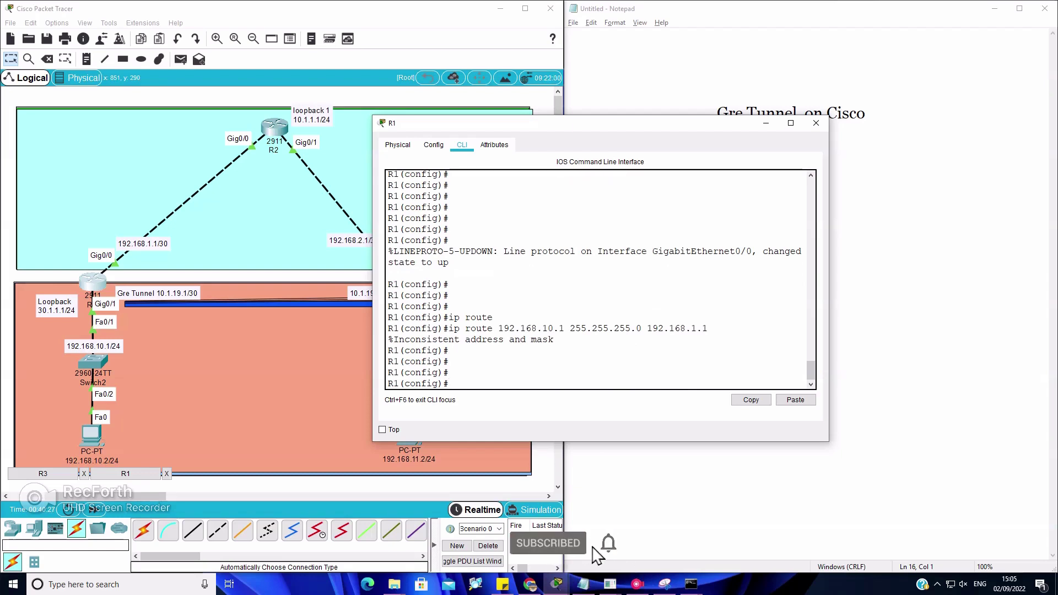
- Try the R1 static route again with destination network 192.168.10.0, mask 255.255.255.0 and next hop 192.168.1.1
{"action": "key", "text": "Up"}
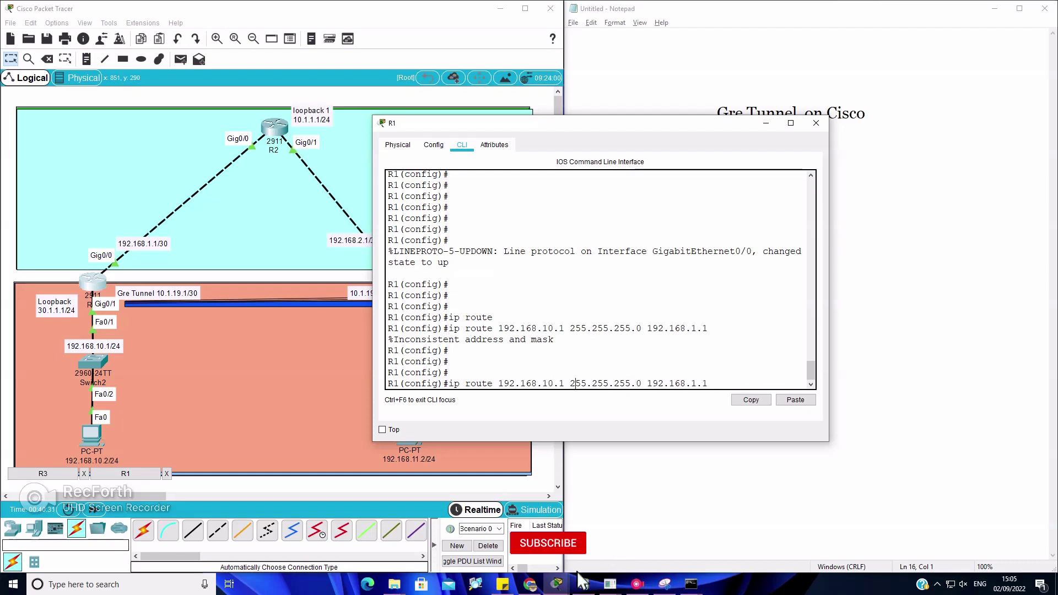
{"action": "key", "text": "Left"}
{"action": "key", "text": "Left"}
{"action": "key", "text": "Left"}
{"action": "key", "text": "Left"}
{"action": "key", "text": "Left"}
{"action": "key", "text": "BackSpace"}
{"action": "type", "text": "0"}
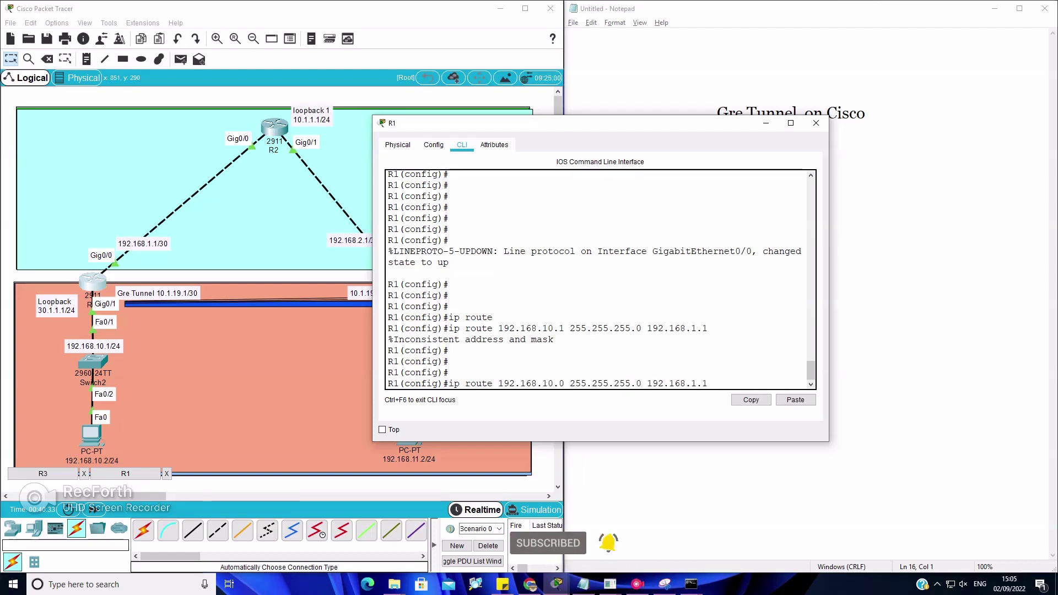
{"action": "key", "text": "Return"}
{"action": "key", "text": "Return"}
{"action": "key", "text": "Return"}
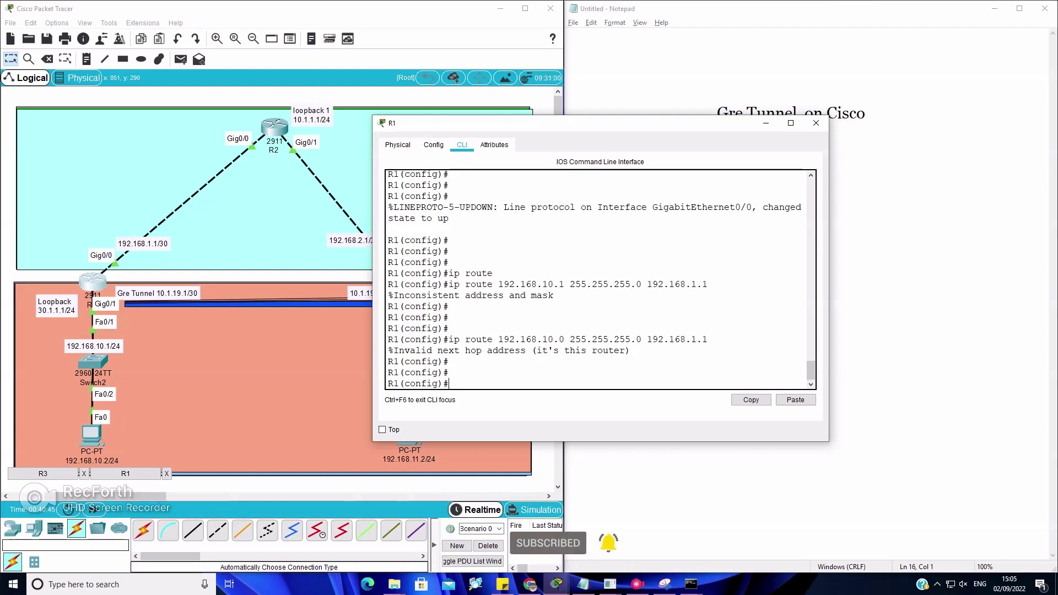
{"action": "key", "text": "Return"}
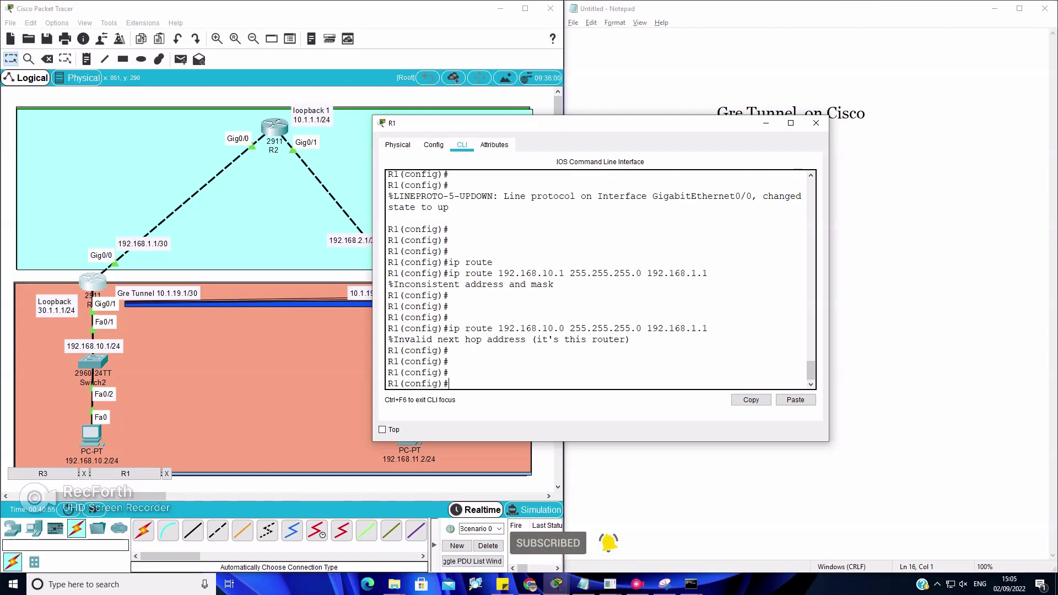
- Display R1's running configuration with sh run and check the IP addresses assigned to its GigabitEthernet interfaces
{"action": "type", "text": "sh run"}
{"action": "key", "text": "Return"}
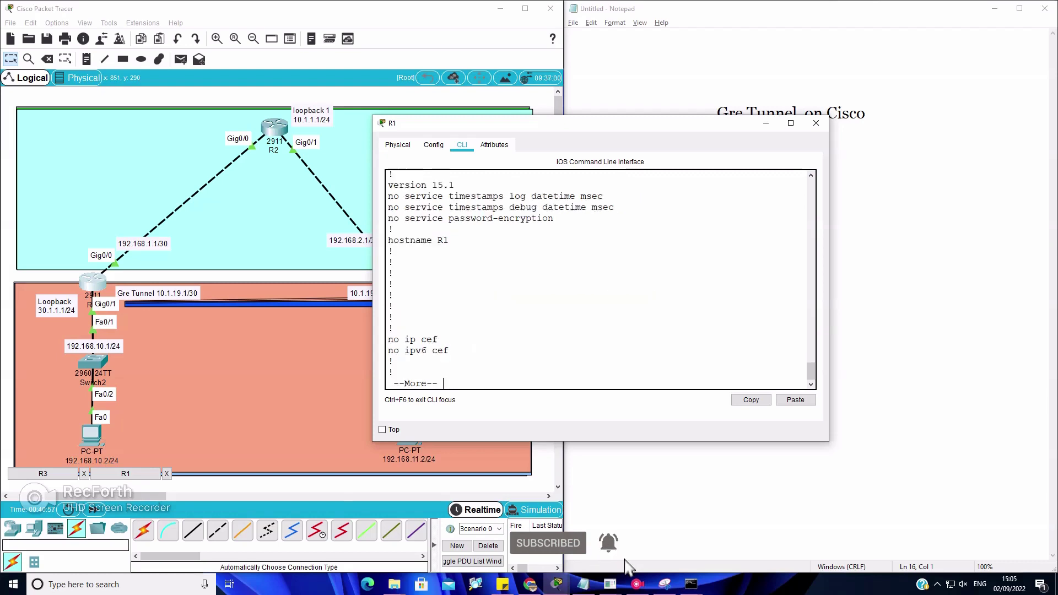
{"action": "key", "text": "Return"}
{"action": "key", "text": "Return"}
{"action": "key", "text": "Return"}
{"action": "key", "text": "Return"}
{"action": "key", "text": "Return"}
{"action": "key", "text": "Return"}
{"action": "key", "text": "Return"}
{"action": "key", "text": "Return"}
{"action": "key", "text": "Return"}
{"action": "key", "text": "Return"}
{"action": "key", "text": "Return"}
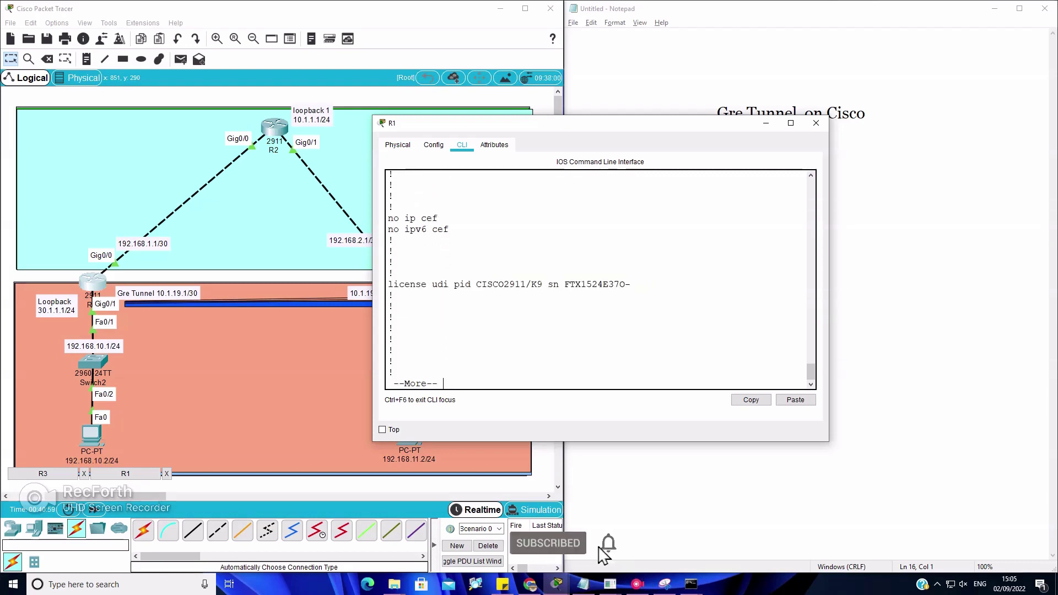
{"action": "key", "text": "Return"}
{"action": "key", "text": "Return"}
{"action": "key", "text": "Return"}
{"action": "key", "text": "Return"}
{"action": "key", "text": "Return"}
{"action": "key", "text": "Return"}
{"action": "key", "text": "Return"}
{"action": "key", "text": "Return"}
{"action": "key", "text": "Return"}
{"action": "key", "text": "Return"}
{"action": "key", "text": "Return"}
{"action": "key", "text": "Return"}
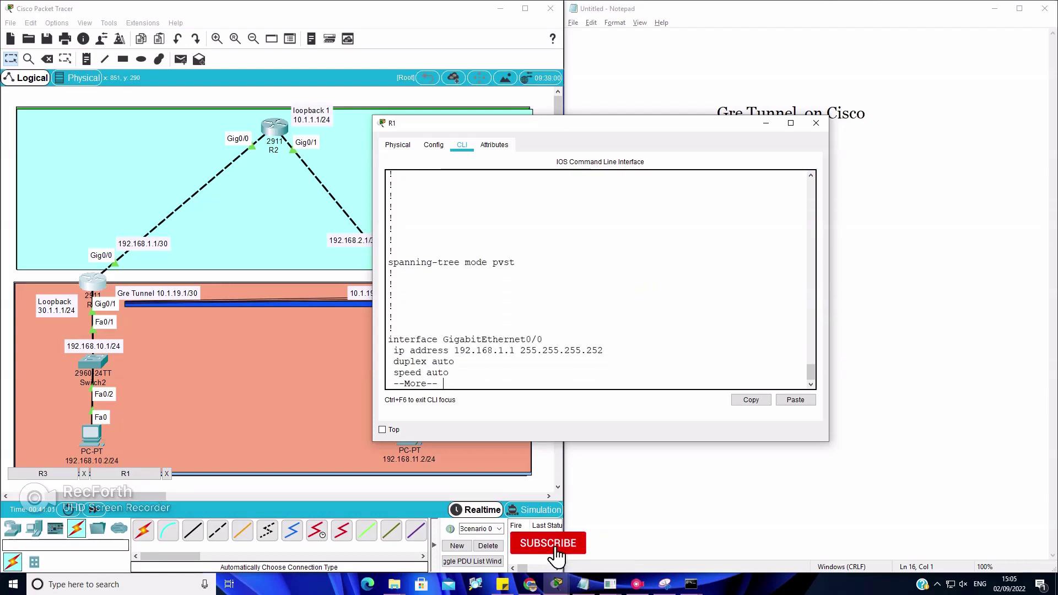
{"action": "key", "text": "Return"}
{"action": "key", "text": "Return"}
{"action": "key", "text": "Return"}
{"action": "key", "text": "Return"}
{"action": "key", "text": "Return"}
{"action": "key", "text": "Return"}
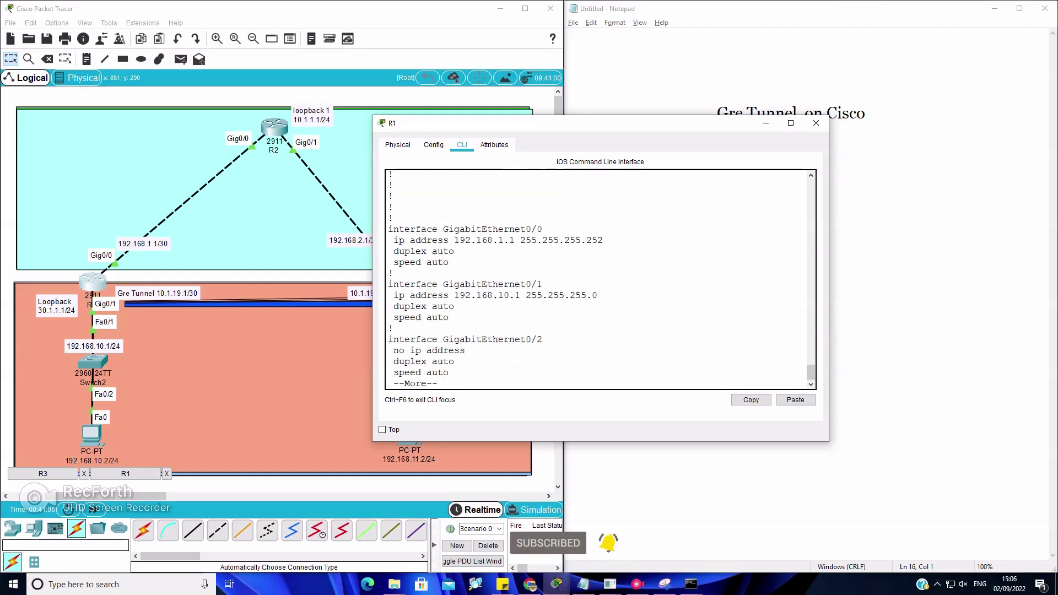
{"action": "key", "text": "q"}
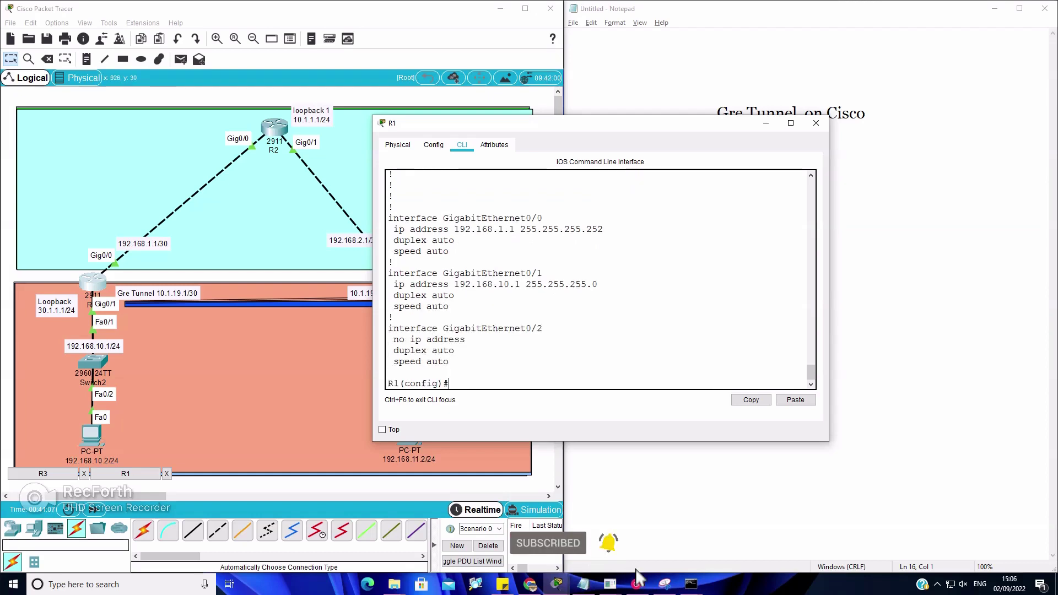
- Add a static route on R1 to 192.168.10.0 255.255.255.0 via 192.168.1.2 and exit configuration mode
{"action": "key", "text": "Up"}
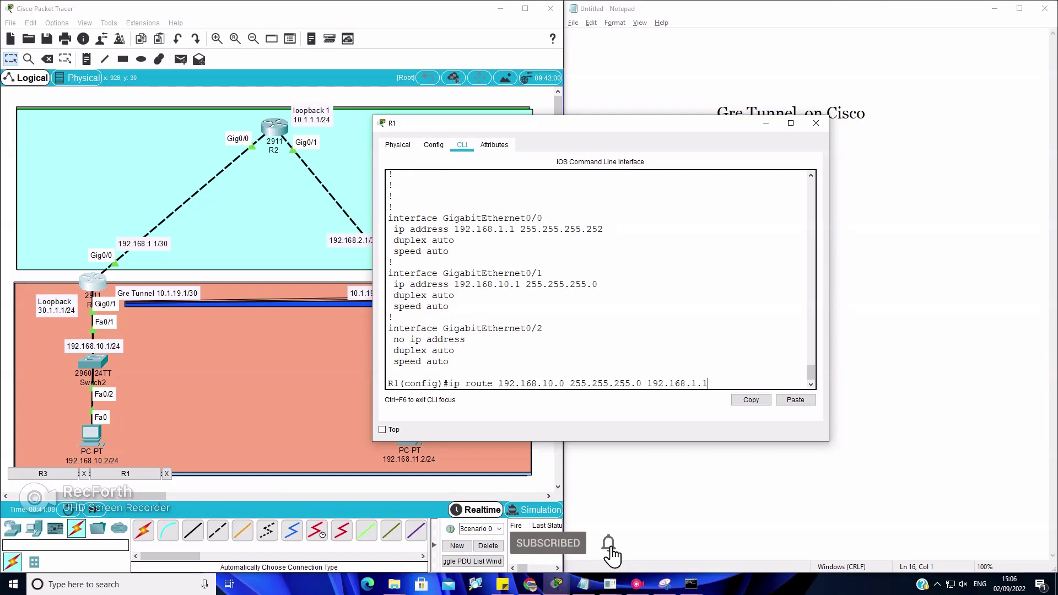
{"action": "type", "text": "2"}
{"action": "key", "text": "Return"}
{"action": "key", "text": "Return"}
{"action": "key", "text": "Return"}
{"action": "key", "text": "Return"}
{"action": "key", "text": "Return"}
{"action": "key", "text": "Return"}
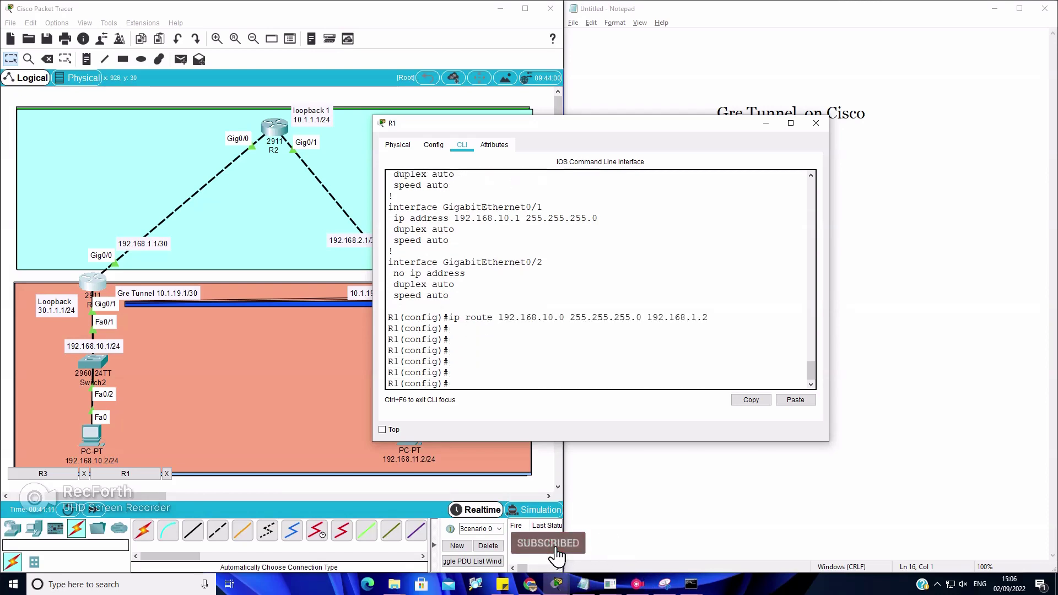
{"action": "type", "text": "exit"}
{"action": "key", "text": "Return"}
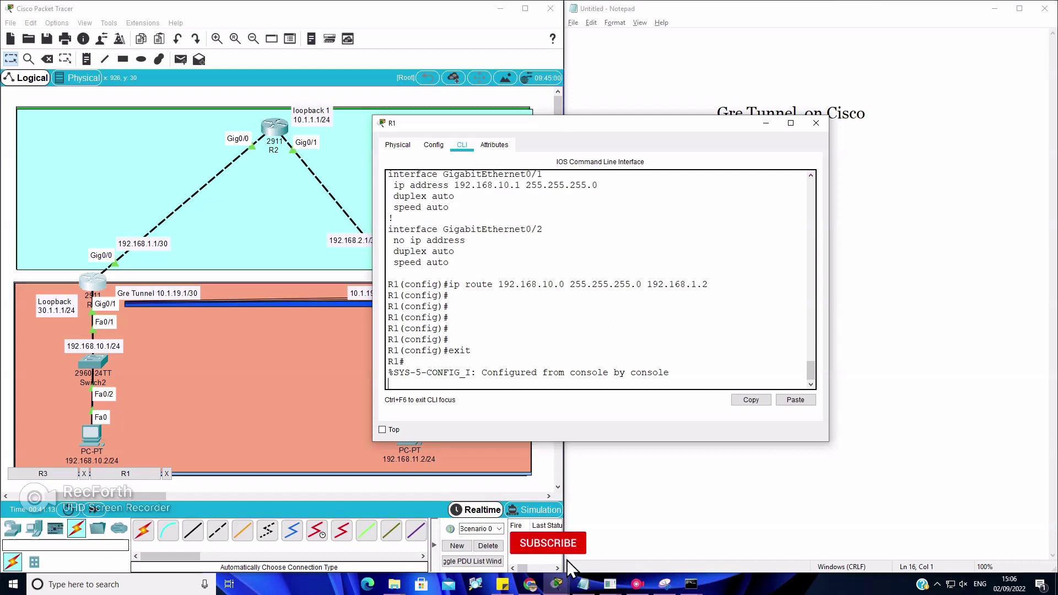
- Copy R1's ip route command line into Notepad below the R1 heading and add an "R2" line beneath it
{"action": "left_click_drag", "start_coordinate": [707, 284], "coordinate": [388, 284]}
{"action": "key", "text": "ctrl+c"}
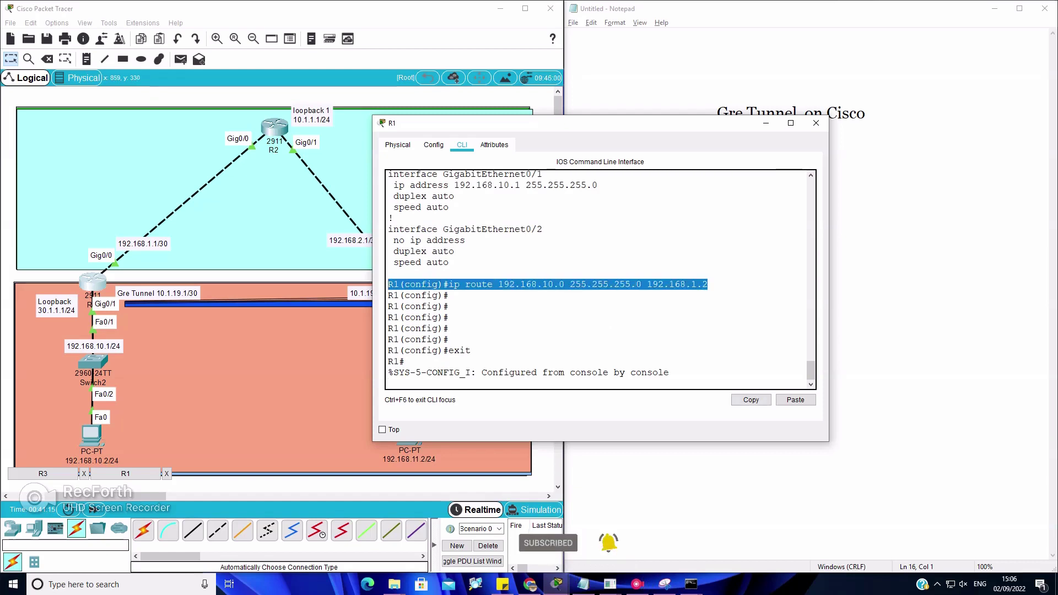
{"action": "left_click", "coordinate": [583, 584]}
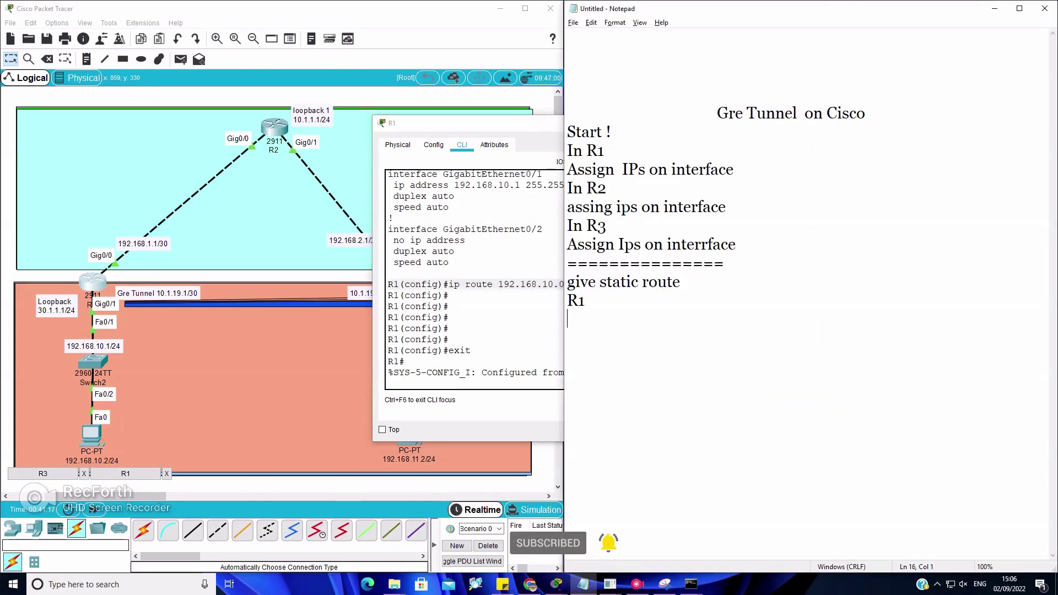
{"action": "key", "text": "ctrl+v"}
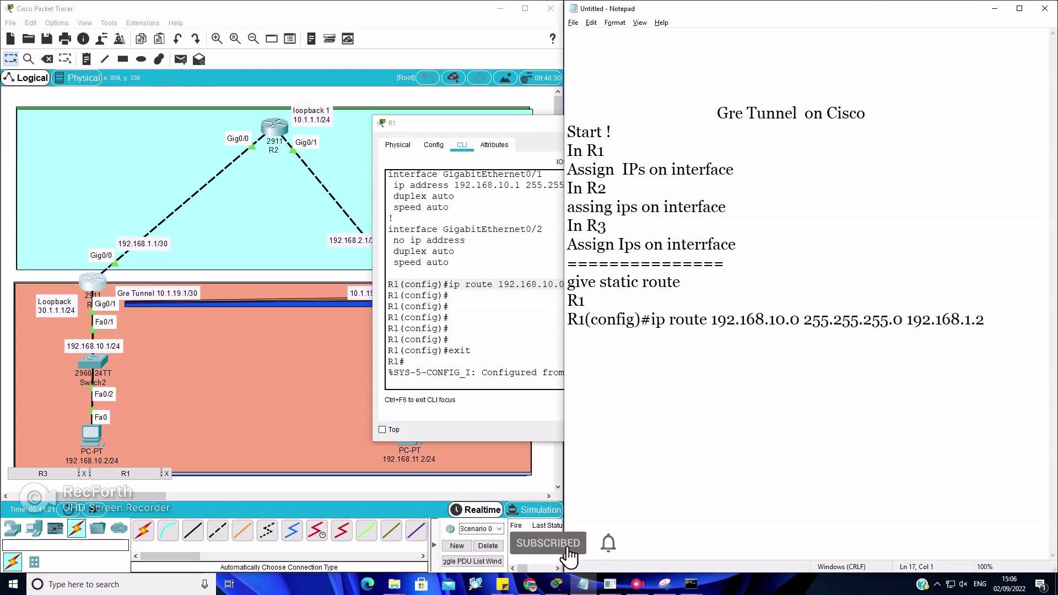
{"action": "type", "text": "R2"}
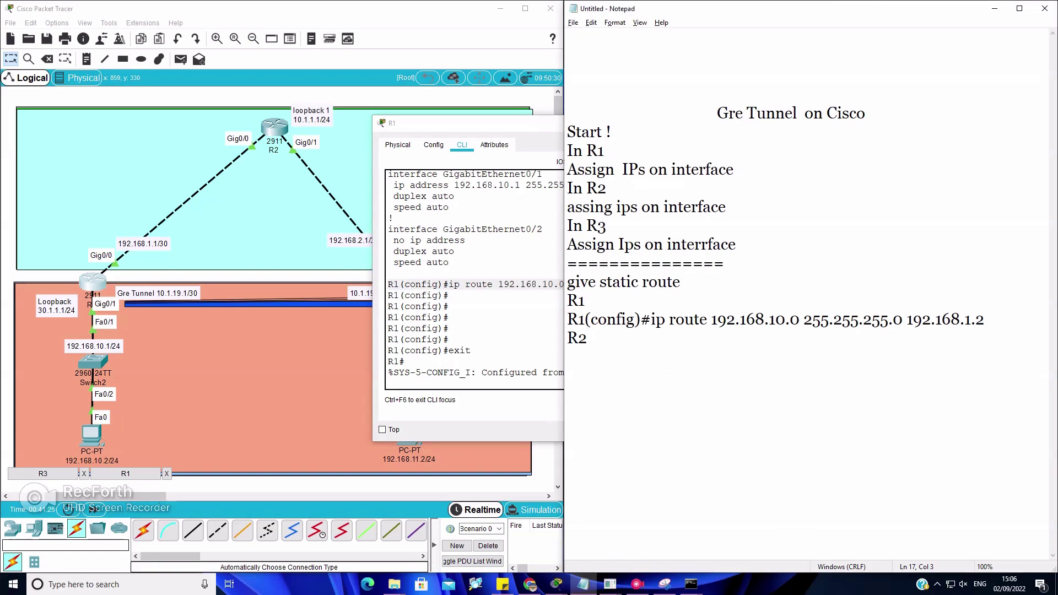
- Switch to Packet Tracer and bring up R3's command line at the global configuration prompt
{"action": "left_click", "coordinate": [556, 554]}
{"action": "key", "text": "alt+Tab"}
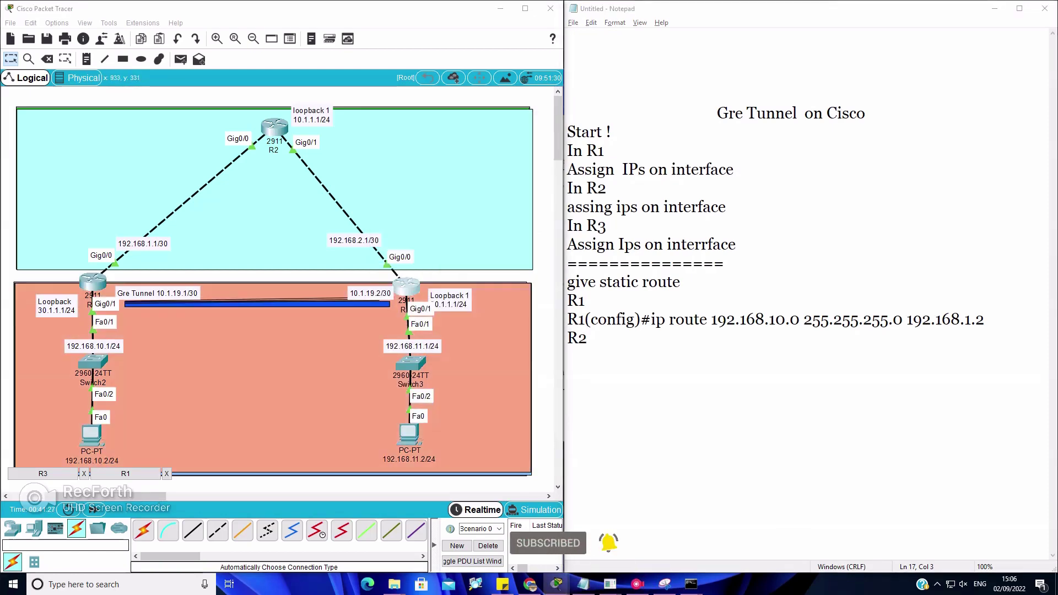
{"action": "key", "text": "Return"}
{"action": "key", "text": "Return"}
{"action": "key", "text": "Return"}
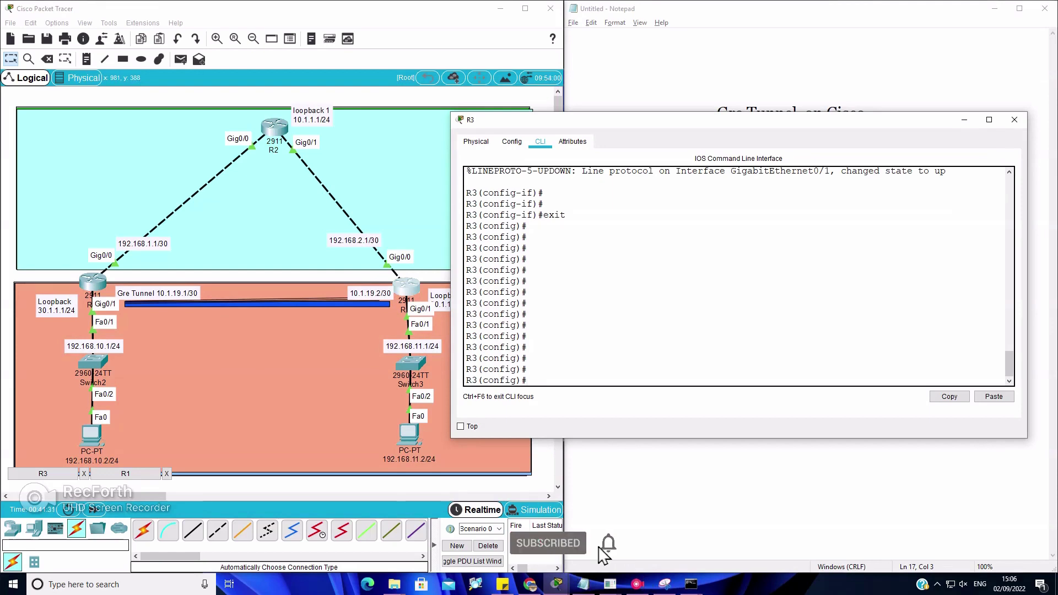
- Add a static route on R3 to 192.168.11.0 255.255.255.0 via 192.168.2.1, then try no sh
{"action": "type", "text": "ip ro"}
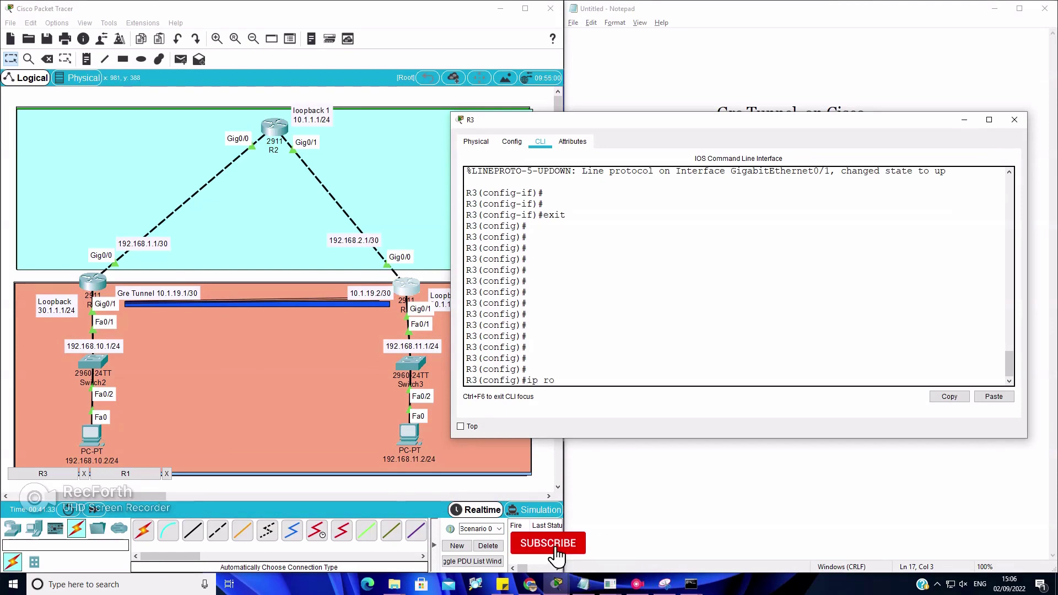
{"action": "type", "text": "ute"}
{"action": "key", "text": "Tab"}
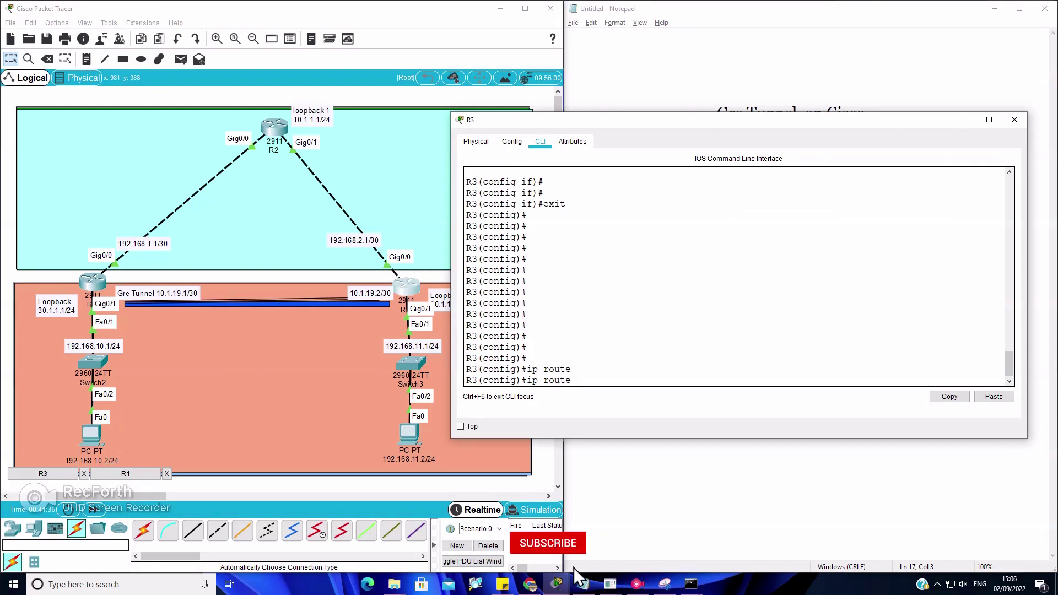
{"action": "type", "text": "192.16"}
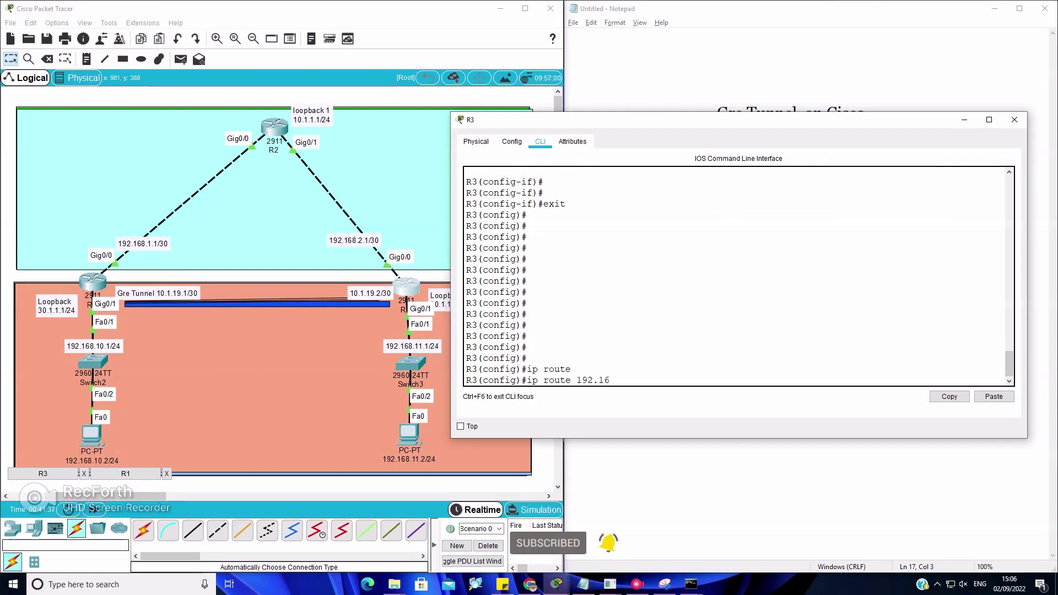
{"action": "type", "text": "8.11.0 255."}
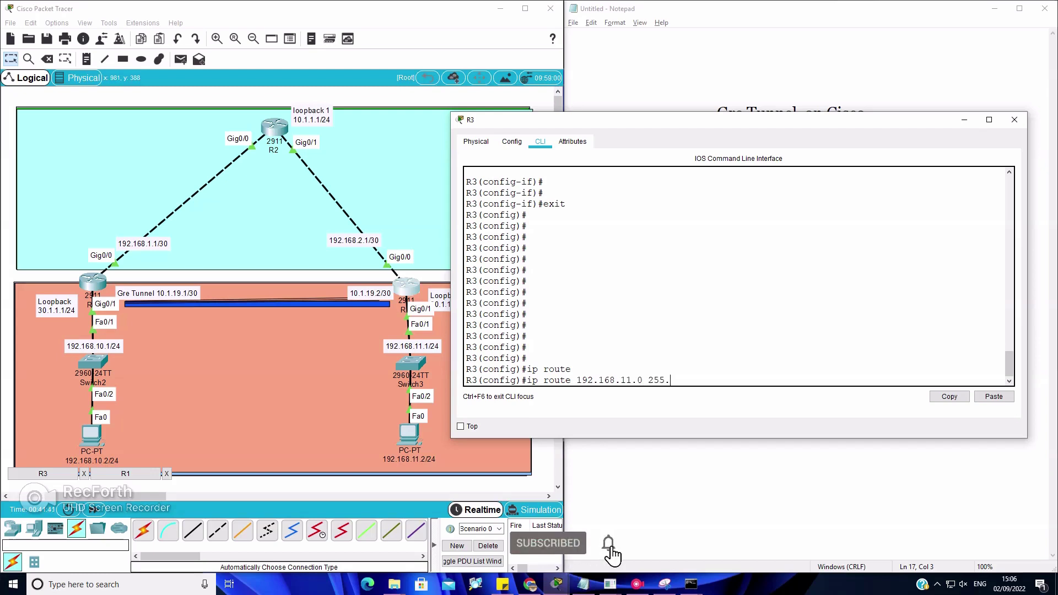
{"action": "type", "text": "255.255.0"}
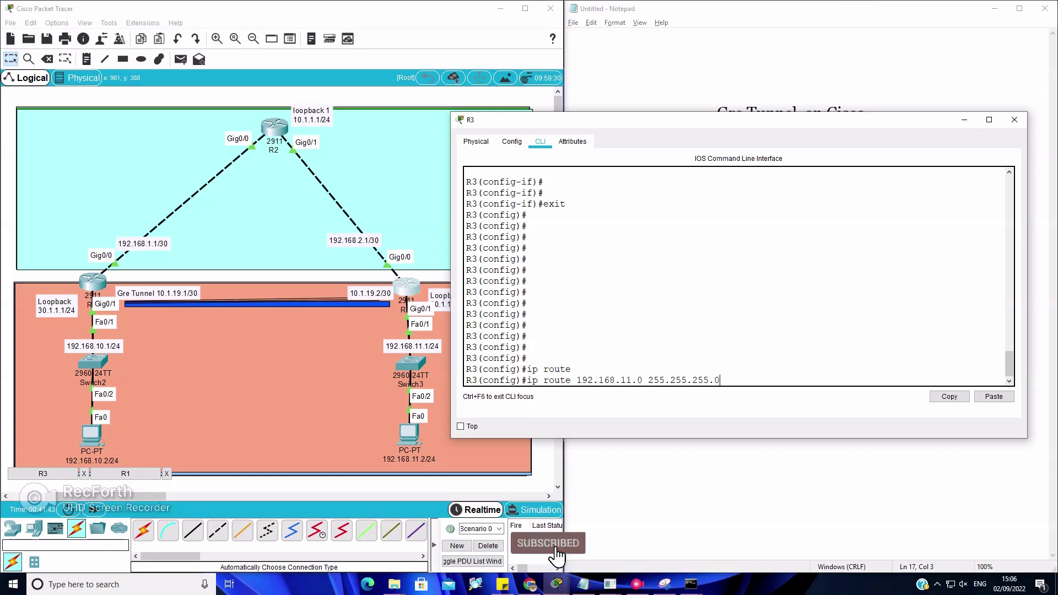
{"action": "type", "text": " 192.168."}
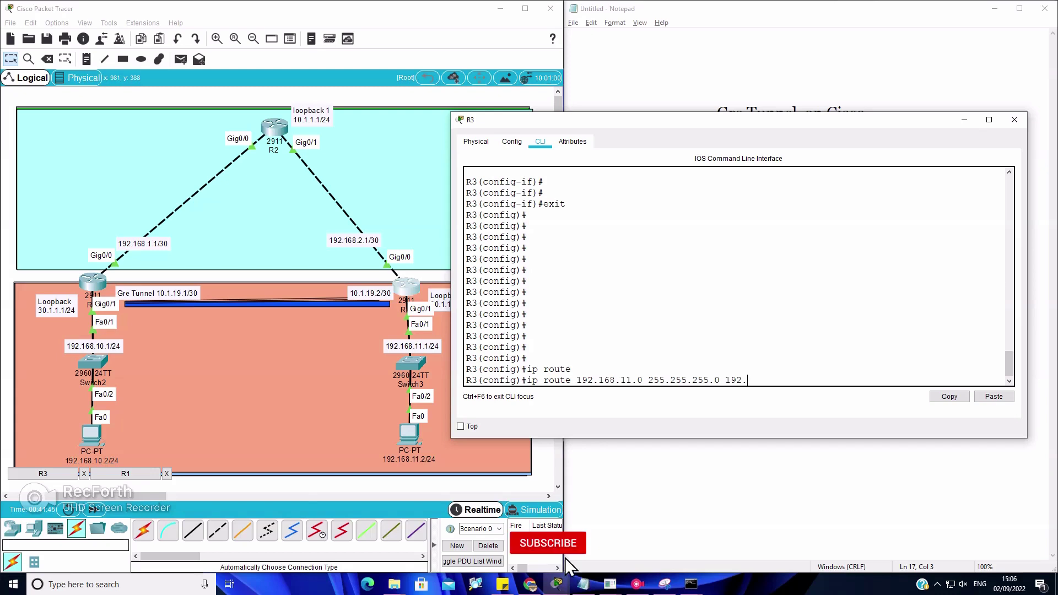
{"action": "type", "text": "1.1"}
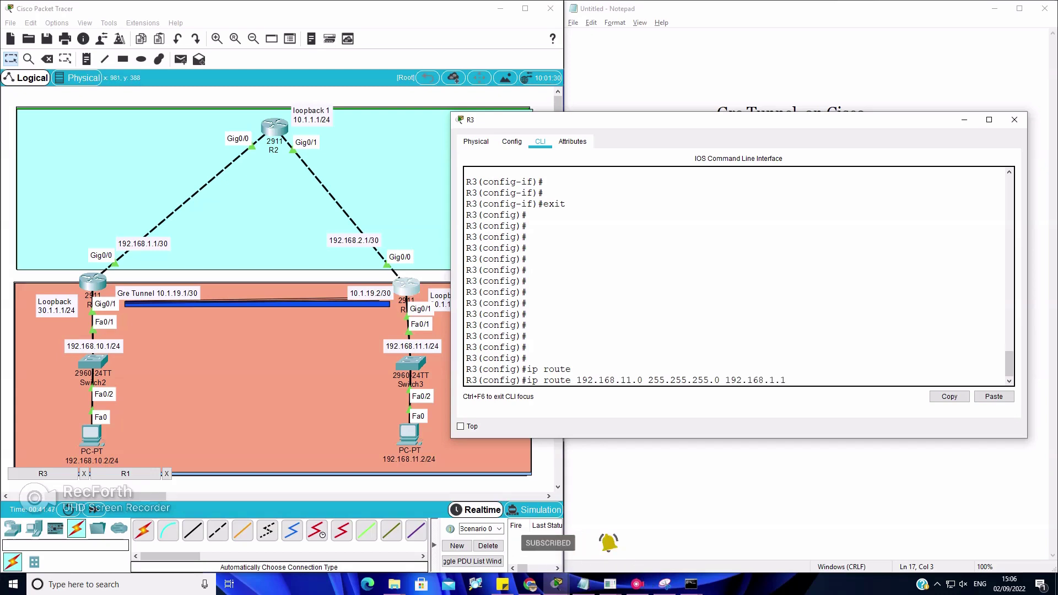
{"action": "key", "text": "BackSpace"}
{"action": "key", "text": "BackSpace"}
{"action": "key", "text": "BackSpace"}
{"action": "type", "text": "2.1"}
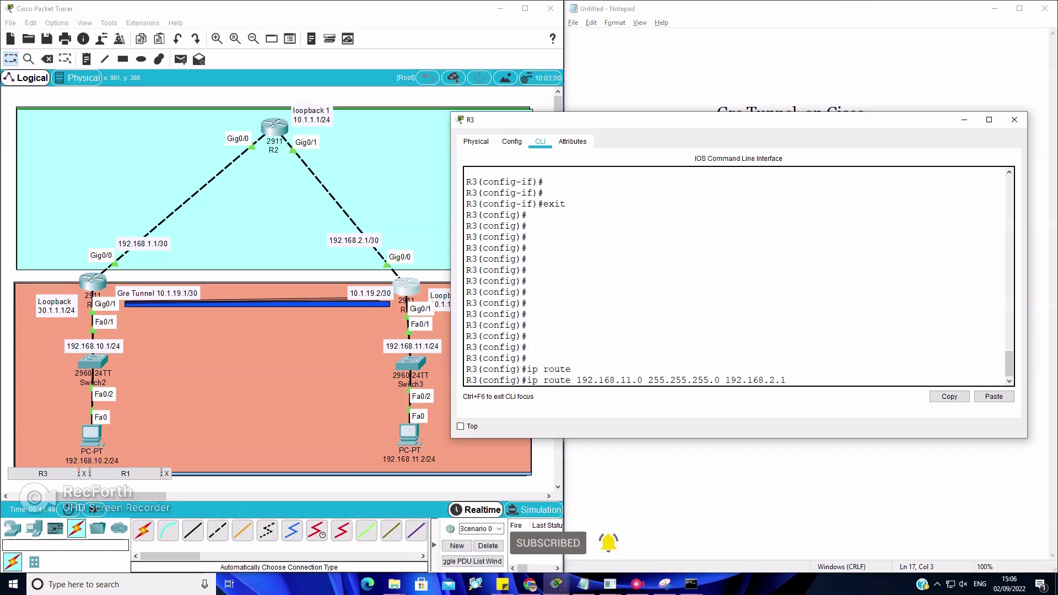
{"action": "key", "text": "Return"}
{"action": "key", "text": "Return"}
{"action": "key", "text": "Return"}
{"action": "key", "text": "Return"}
{"action": "type", "text": "no sh"}
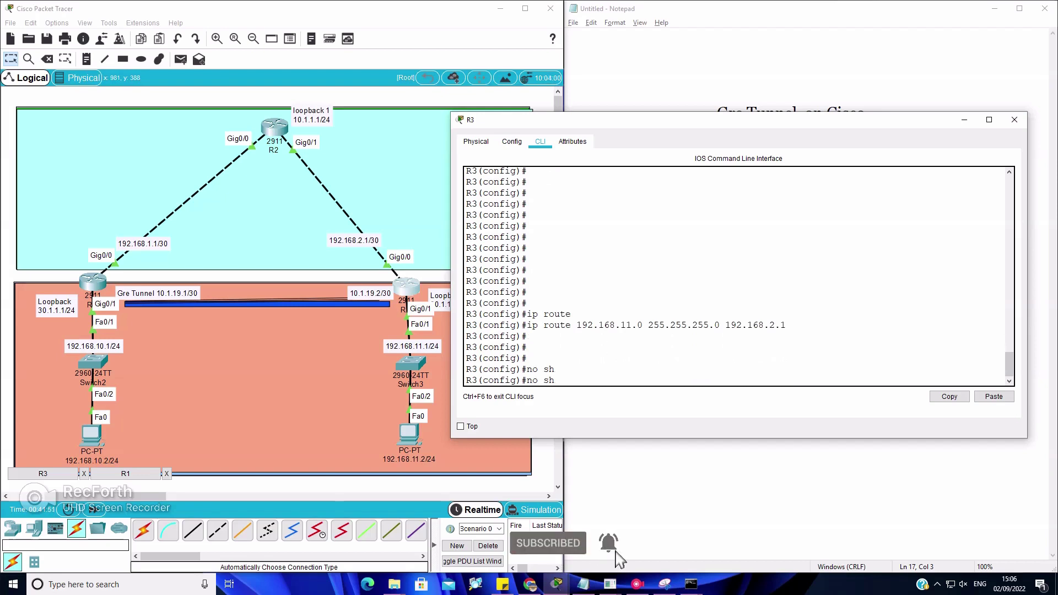
{"action": "key", "text": "Return"}
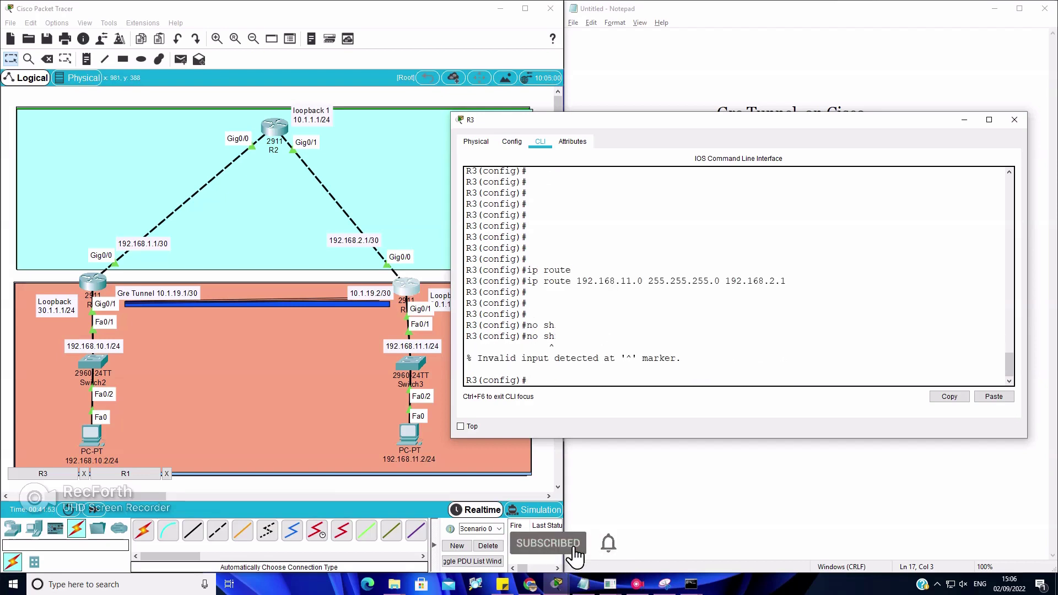
- Copy R3's full ip route command line into Notepad in place of the "R2" line beneath R1's route
{"action": "left_click_drag", "start_coordinate": [786, 281], "coordinate": [467, 281]}
{"action": "key", "text": "ctrl+c"}
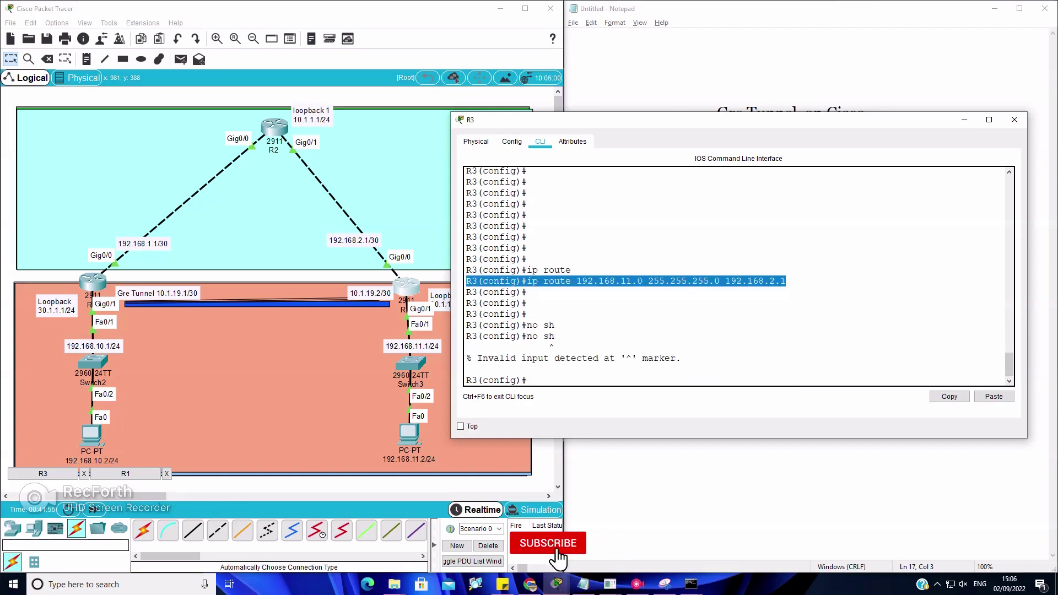
{"action": "left_click", "coordinate": [625, 559]}
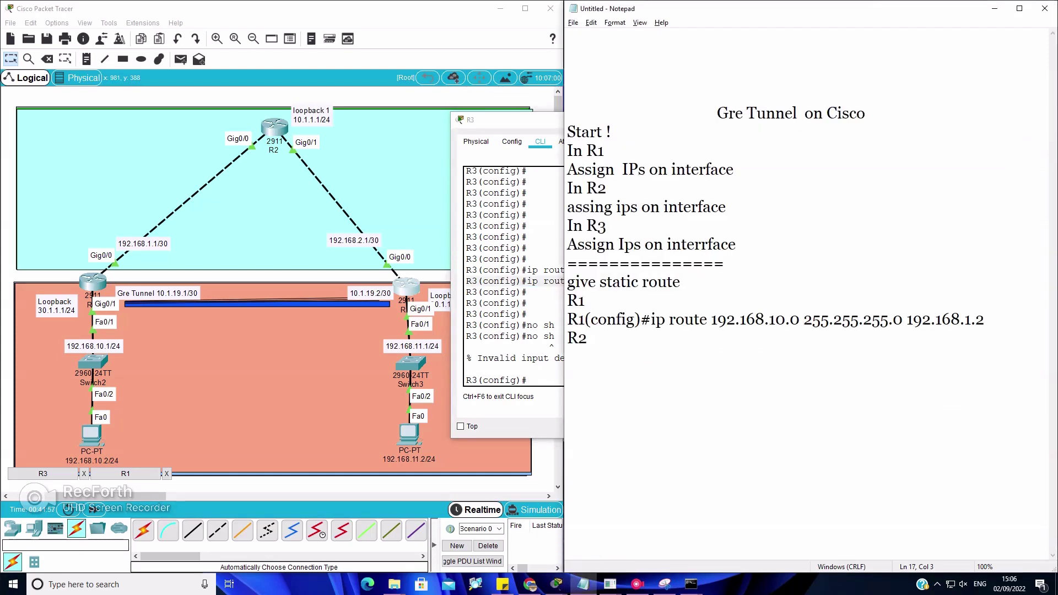
{"action": "key", "text": "BackSpace"}
{"action": "key", "text": "ctrl+v"}
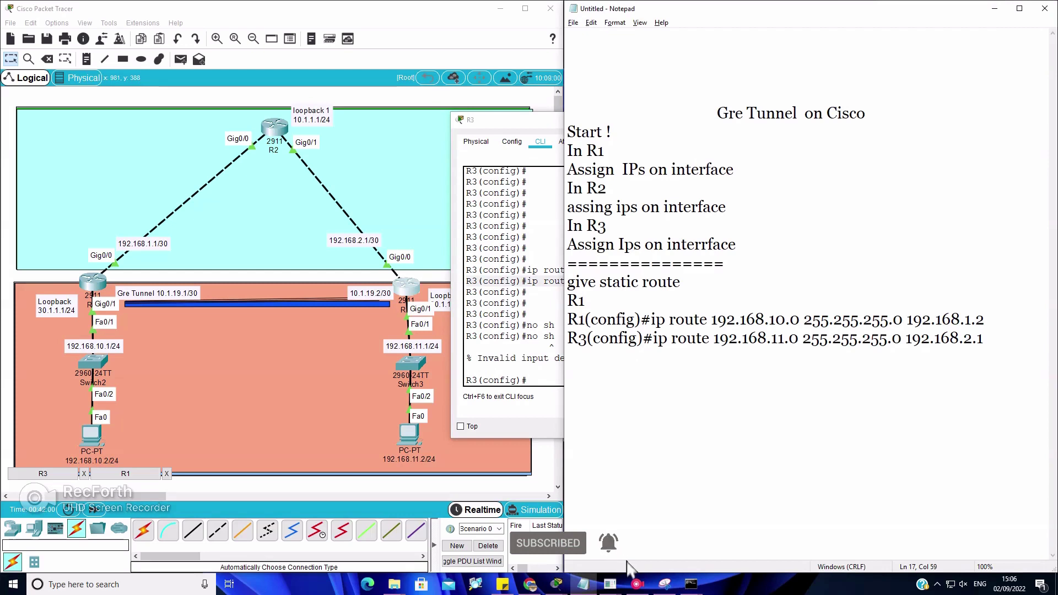
- Add a "From R2" heading below the two route commands in Notepad and clear the "R1" heading above them
{"action": "type", "text": "rom "}
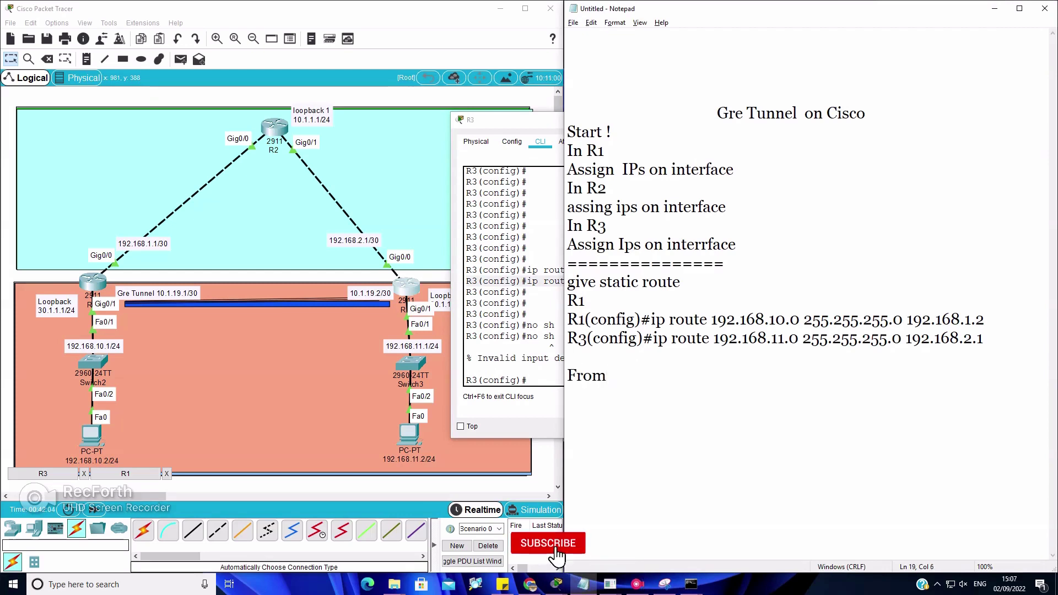
{"action": "type", "text": "R2"}
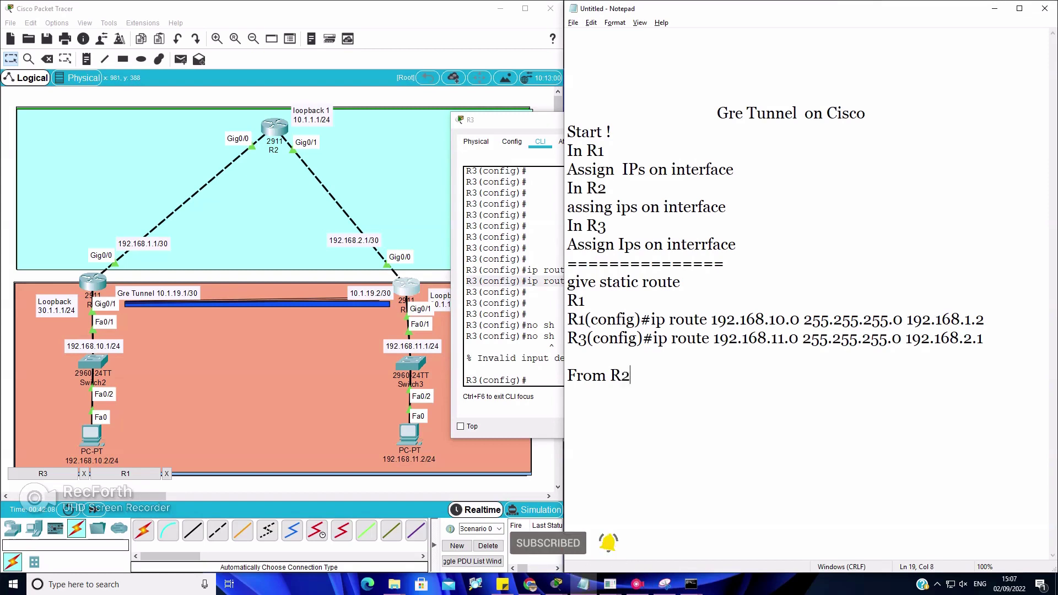
{"action": "double_click", "coordinate": [575, 300]}
{"action": "key", "text": "Delete"}
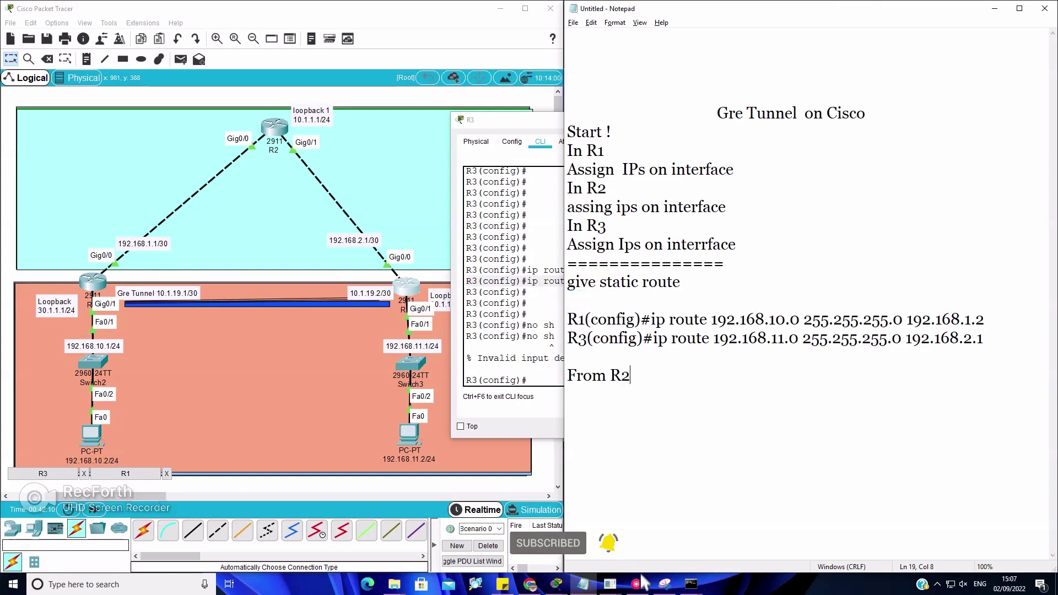
{"action": "key", "text": "Return"}
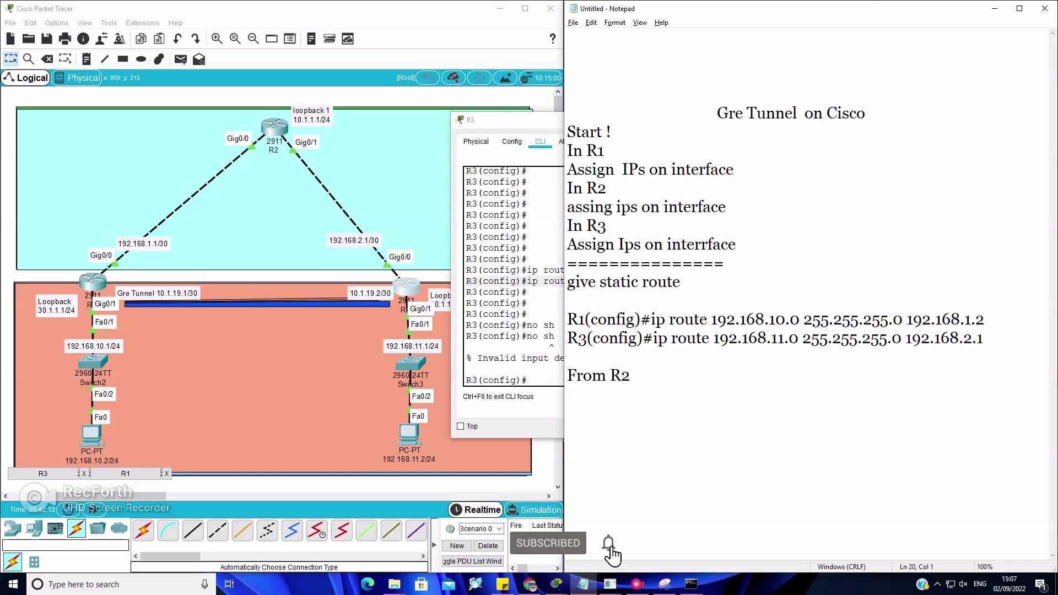
- Switch to Packet Tracer and open router R2's command line at the global configuration prompt
{"action": "key", "text": "alt+Tab"}
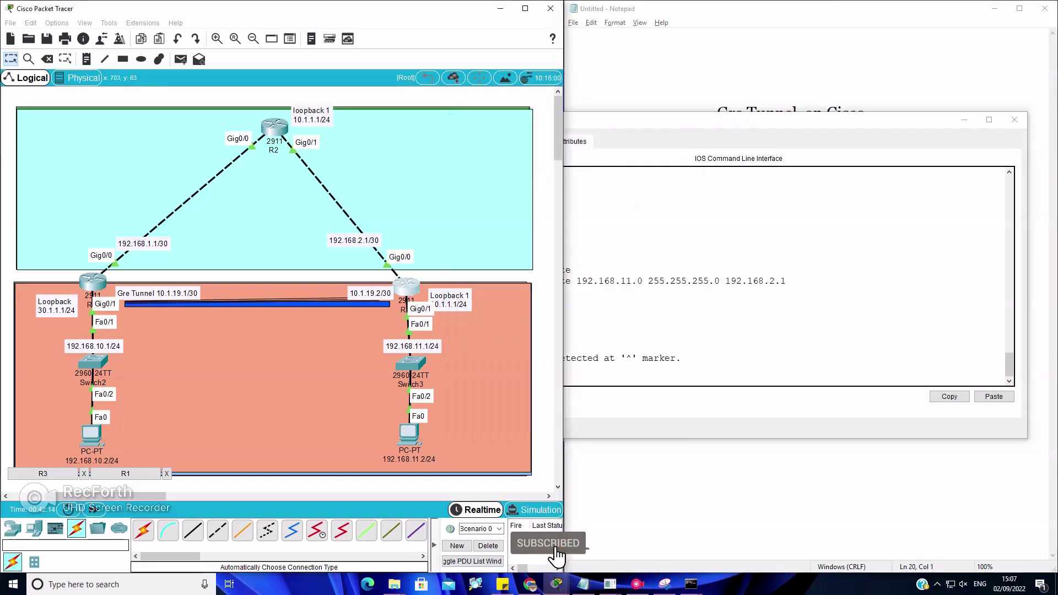
{"action": "left_click", "coordinate": [274, 128]}
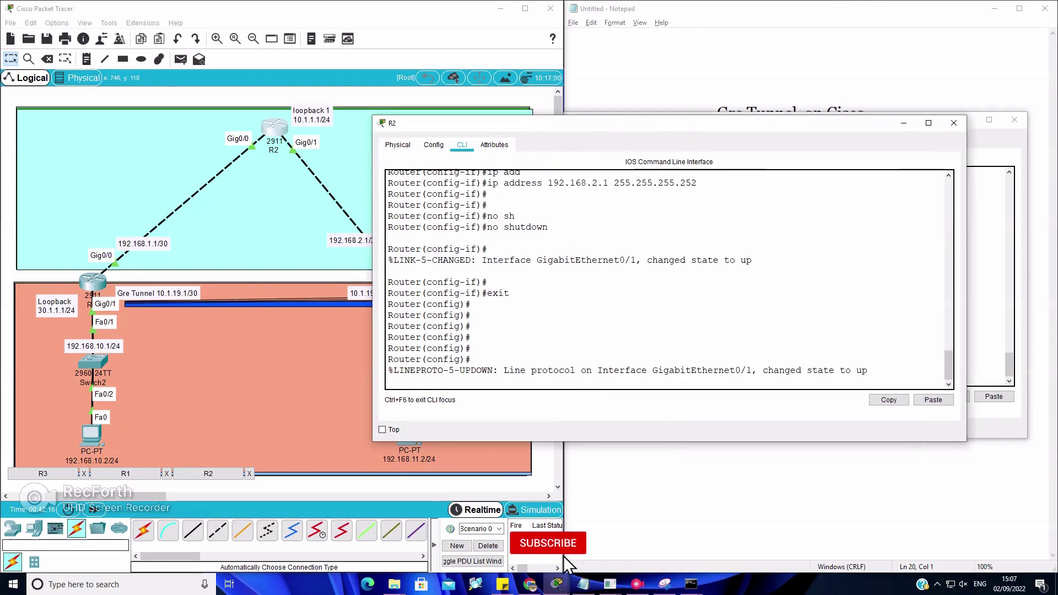
{"action": "key", "text": "Return"}
{"action": "key", "text": "Return"}
{"action": "key", "text": "Return"}
{"action": "key", "text": "Return"}
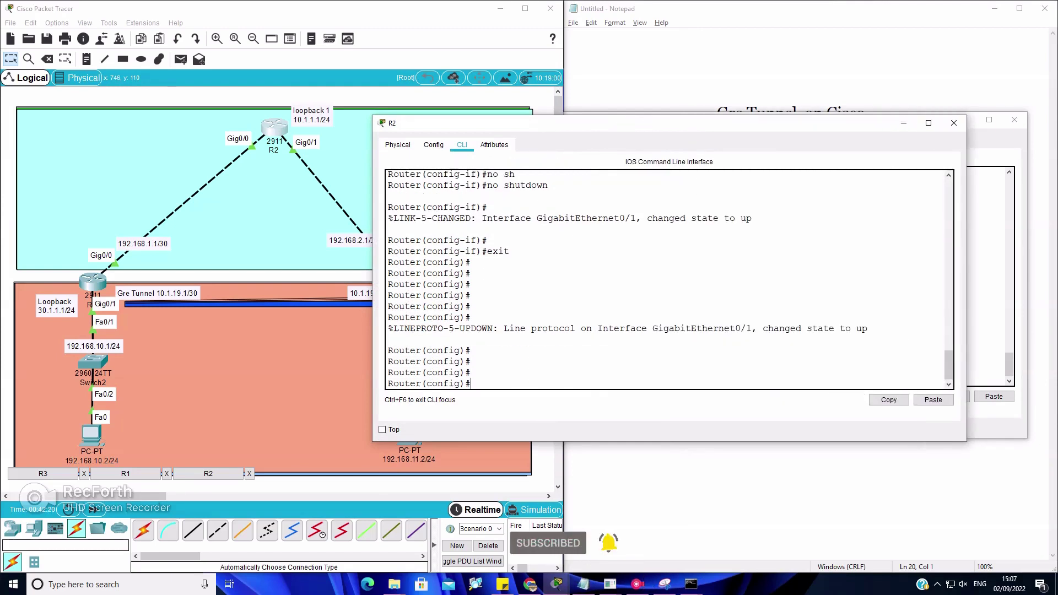
- Add a static route on R2 to 192.168.10.0 255.255.255.0 with next hop 192.168.1.1
{"action": "type", "text": "in"}
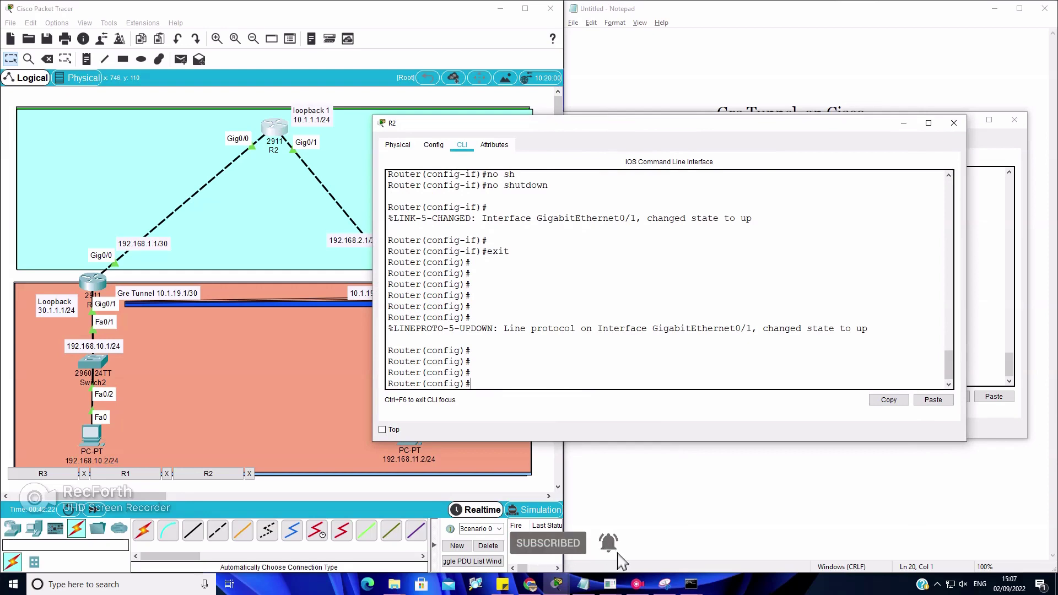
{"action": "type", "text": " route"}
{"action": "key", "text": "Tab"}
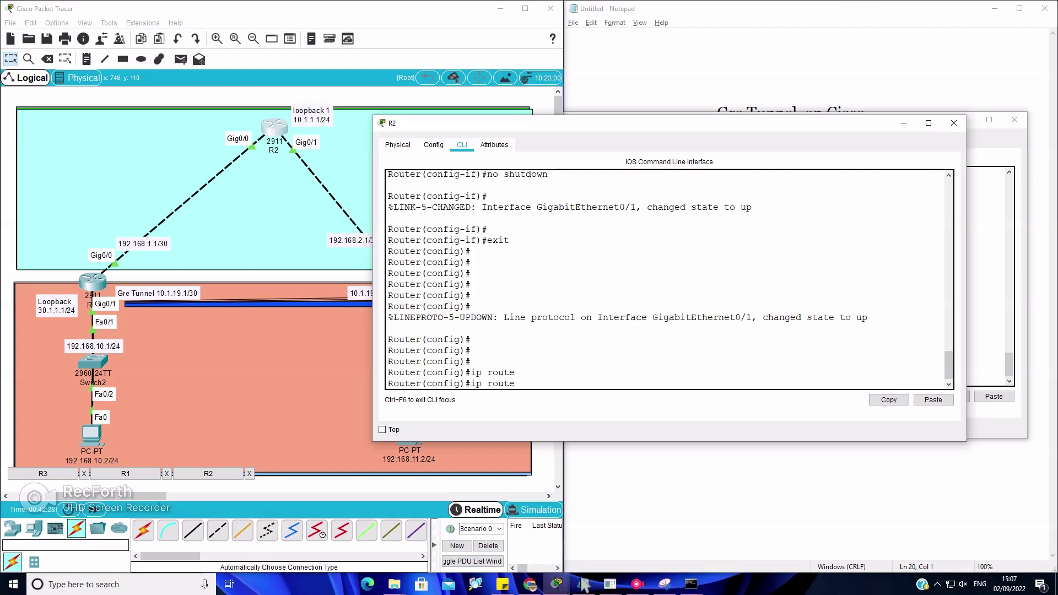
{"action": "type", "text": "192.168"}
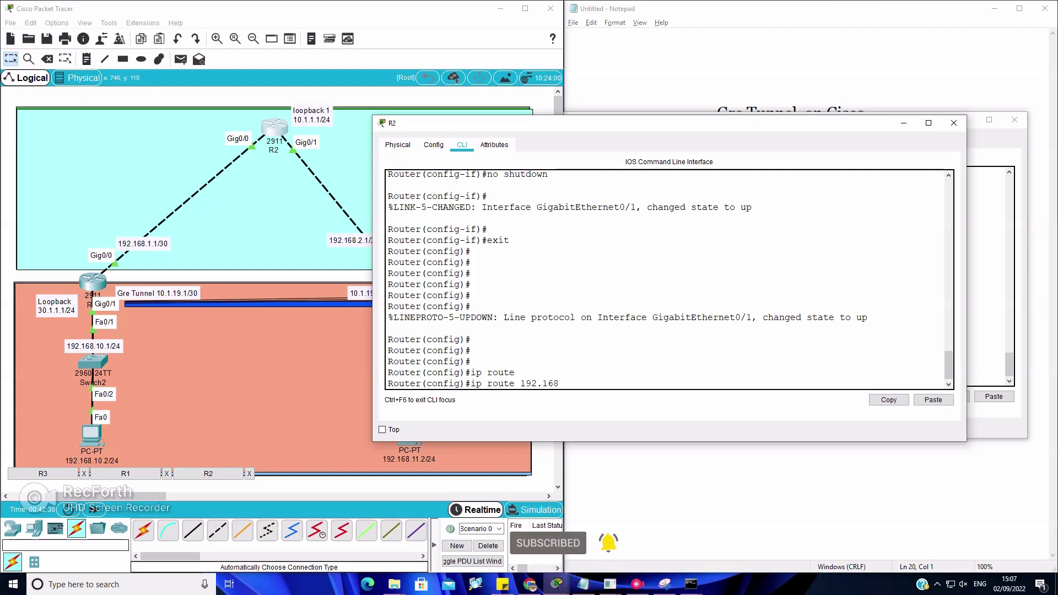
{"action": "type", "text": ".10.0 255.255.255."}
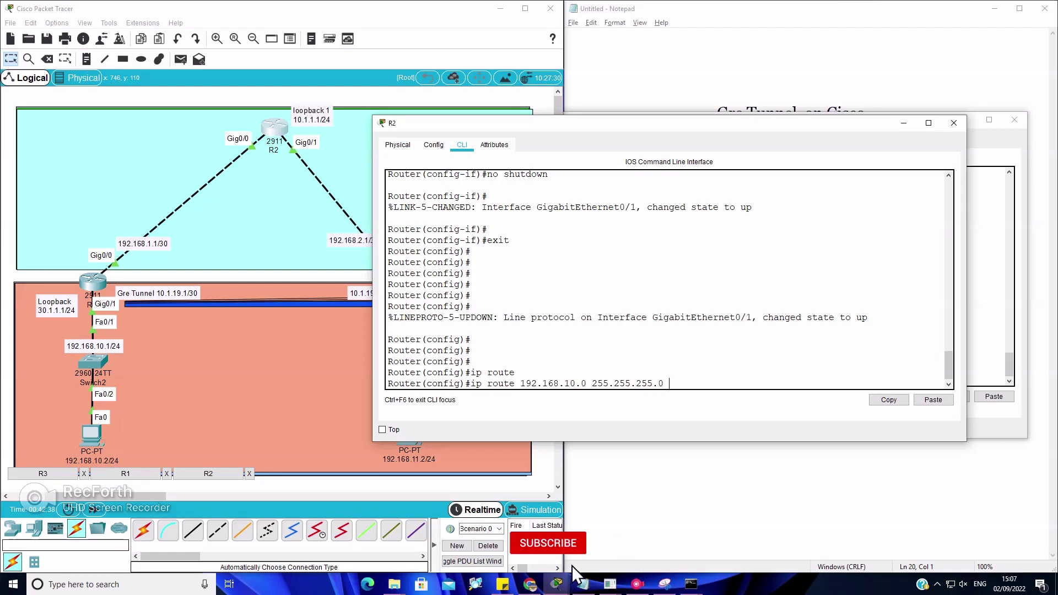
{"action": "type", "text": "0"}
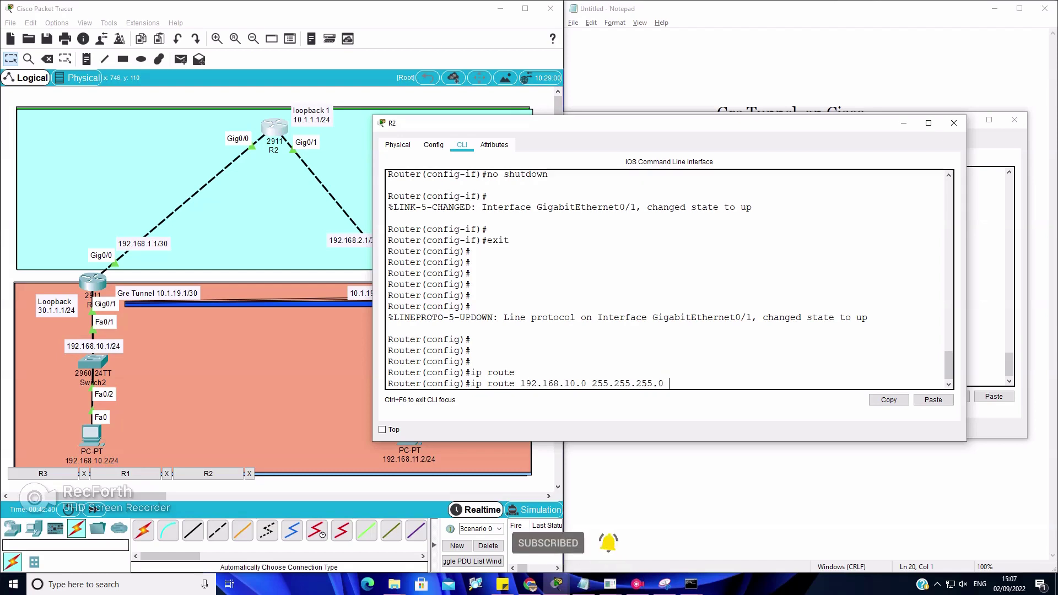
{"action": "type", "text": " 192.168.1."}
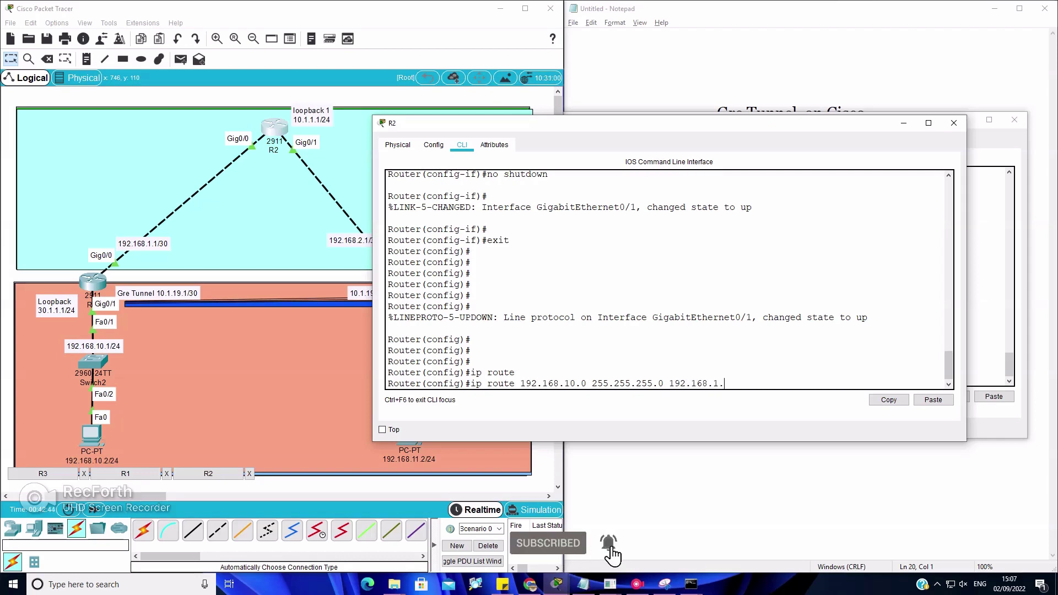
{"action": "type", "text": "1"}
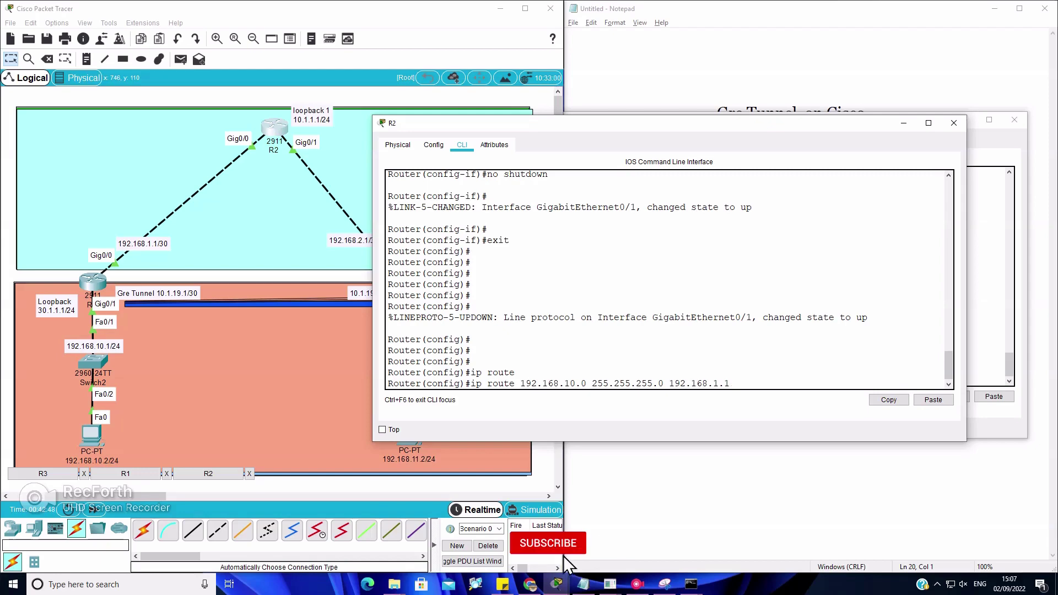
{"action": "left_click", "coordinate": [716, 485]}
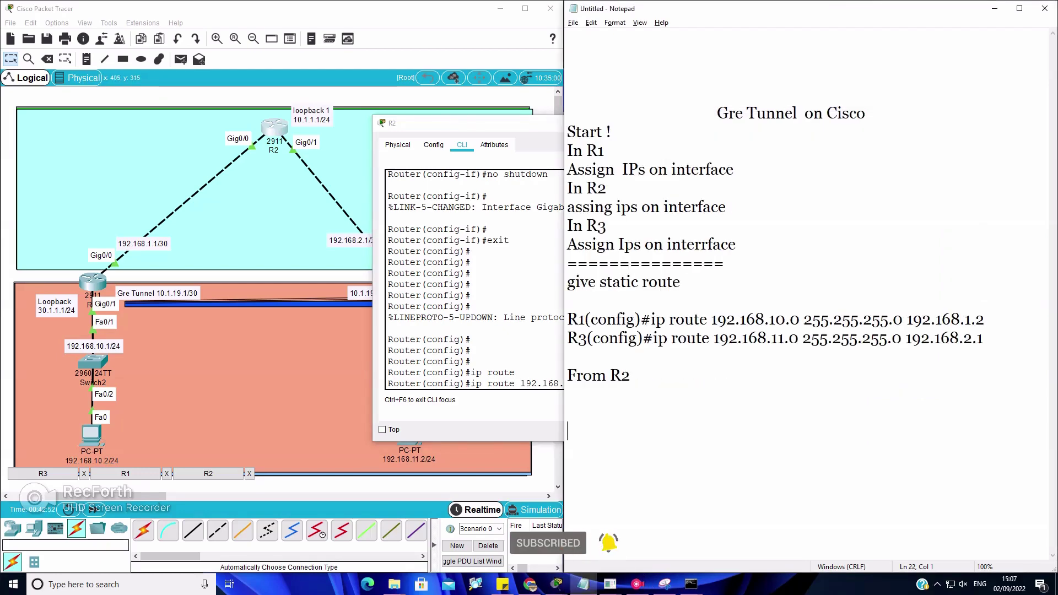
{"action": "left_click", "coordinate": [472, 322]}
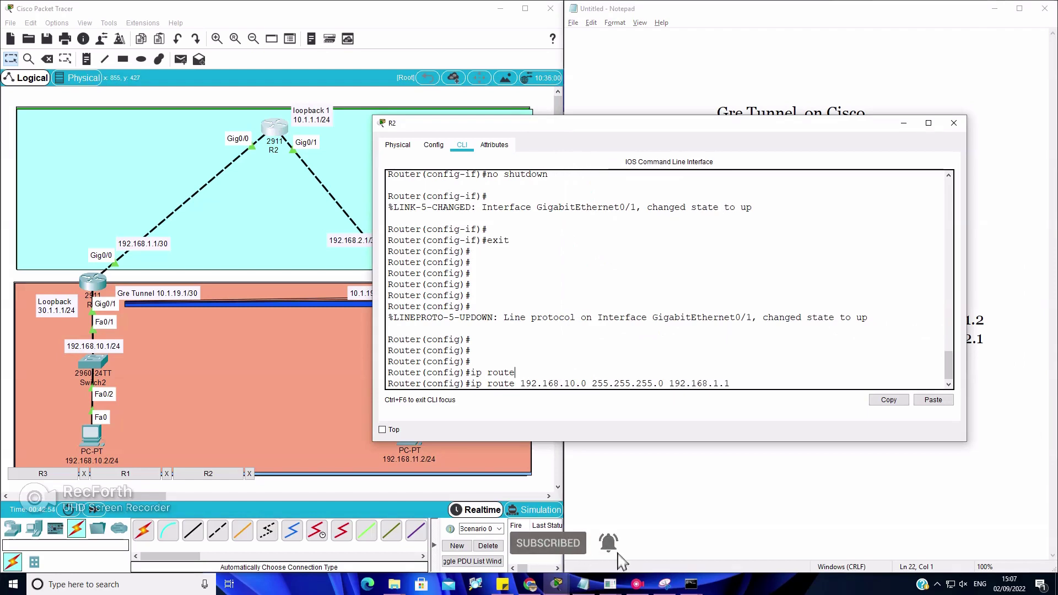
{"action": "key", "text": "Return"}
{"action": "key", "text": "Return"}
{"action": "key", "text": "Return"}
{"action": "key", "text": "Return"}
{"action": "key", "text": "Return"}
{"action": "key", "text": "Return"}
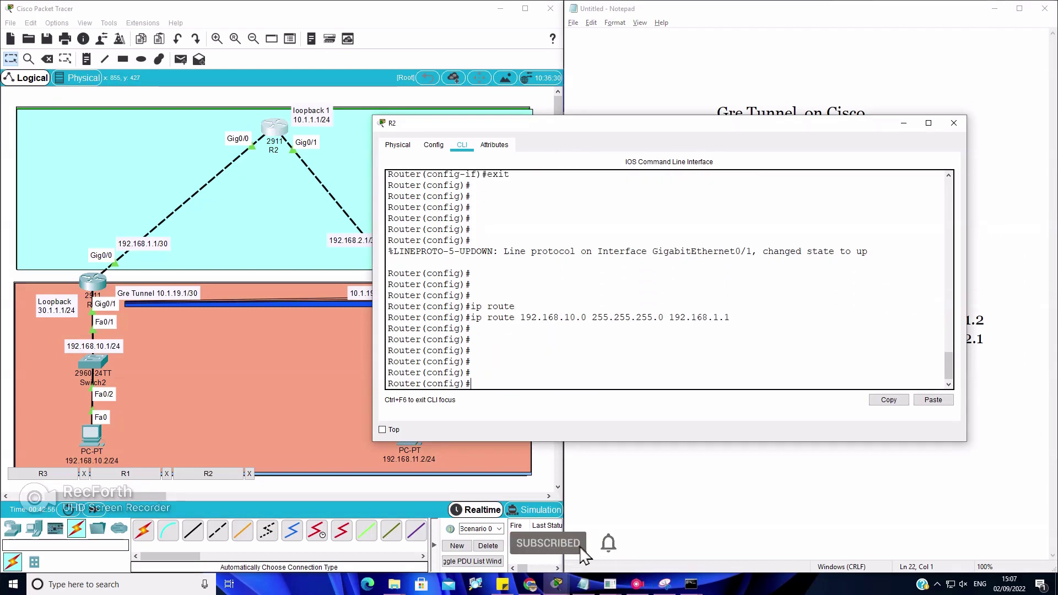
- Copy R2's full ip route 192.168.10.0 command line and change the "From R2" heading in Notepad to "From ISP"
{"action": "left_click_drag", "start_coordinate": [398, 306], "coordinate": [514, 306]}
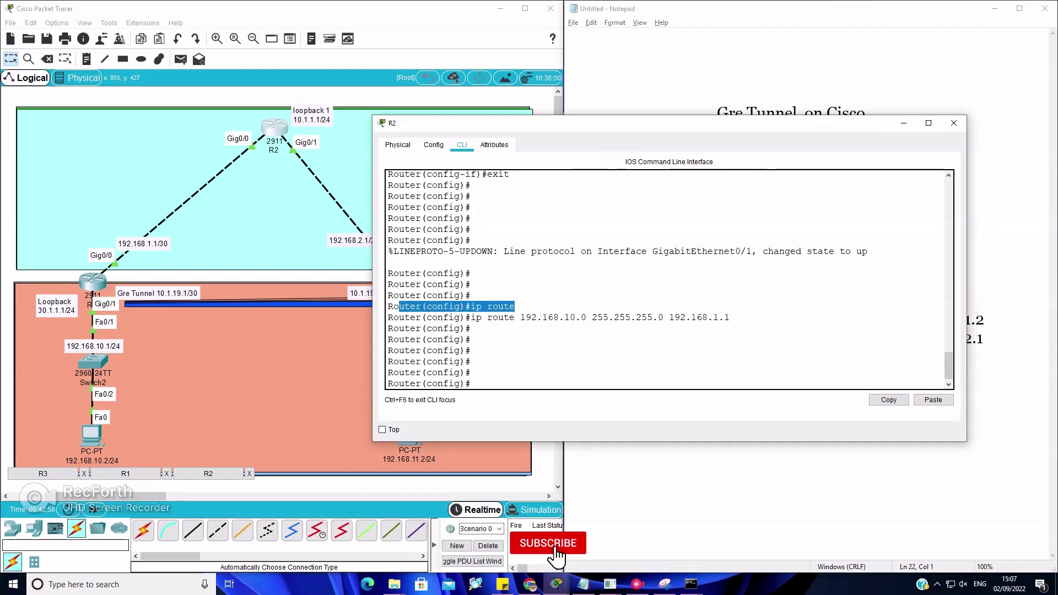
{"action": "left_click_drag", "start_coordinate": [730, 318], "coordinate": [388, 318]}
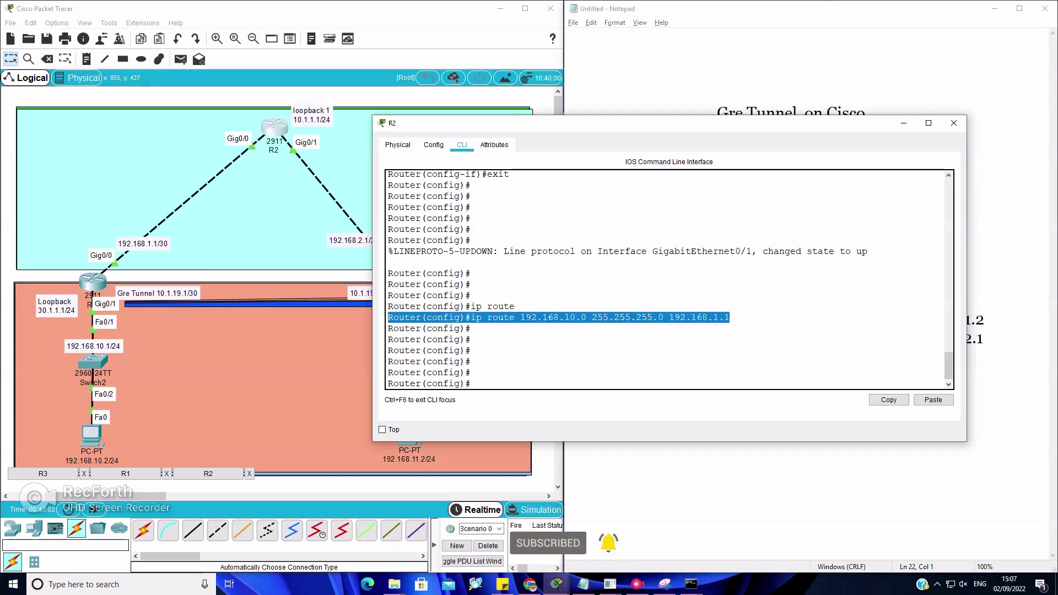
{"action": "left_click", "coordinate": [610, 548]}
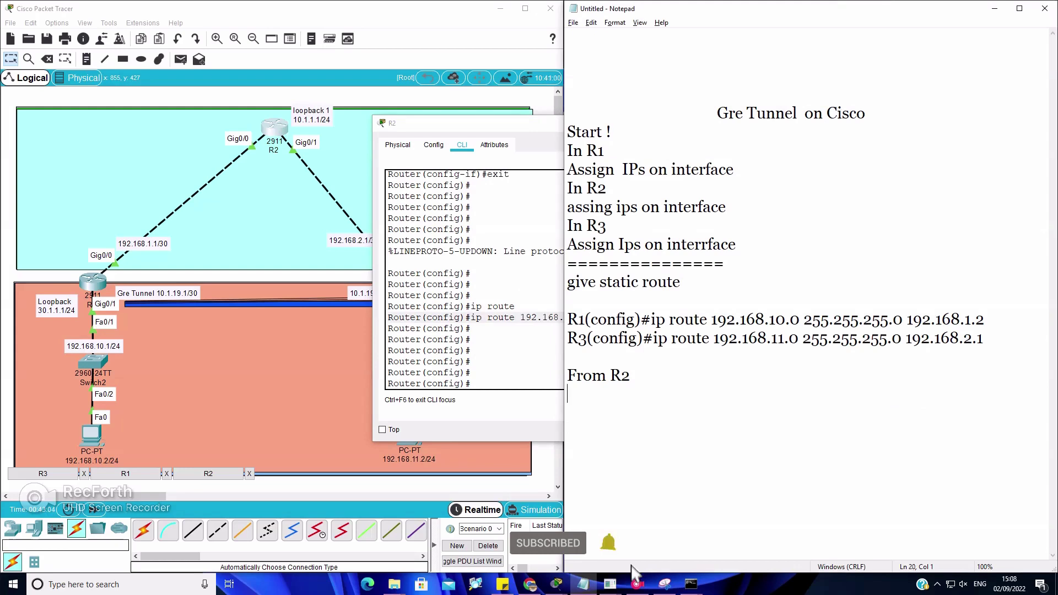
{"action": "key", "text": "BackSpace"}
{"action": "key", "text": "BackSpace"}
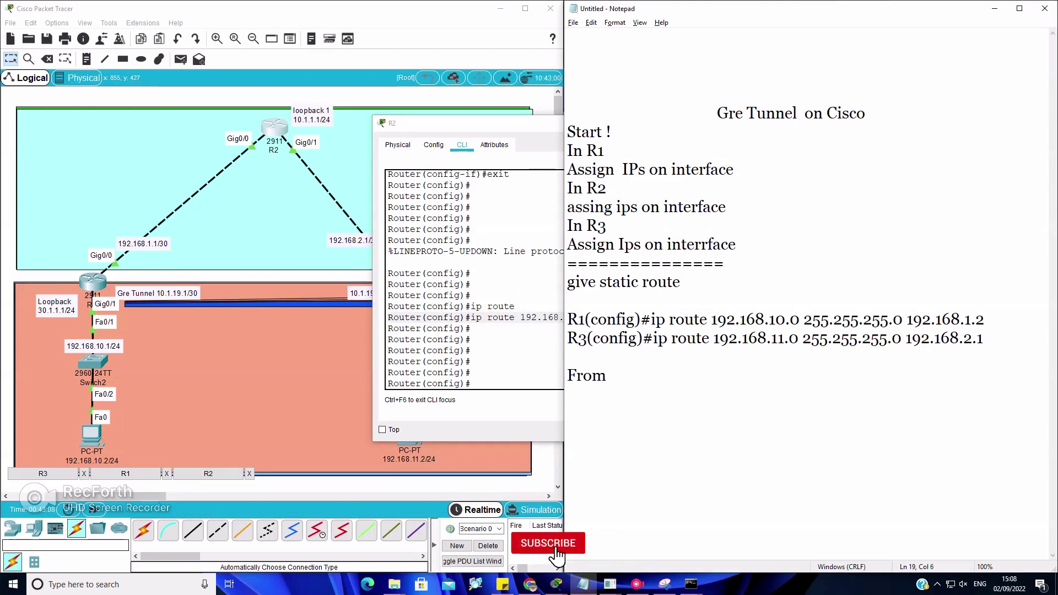
{"action": "type", "text": "isp"}
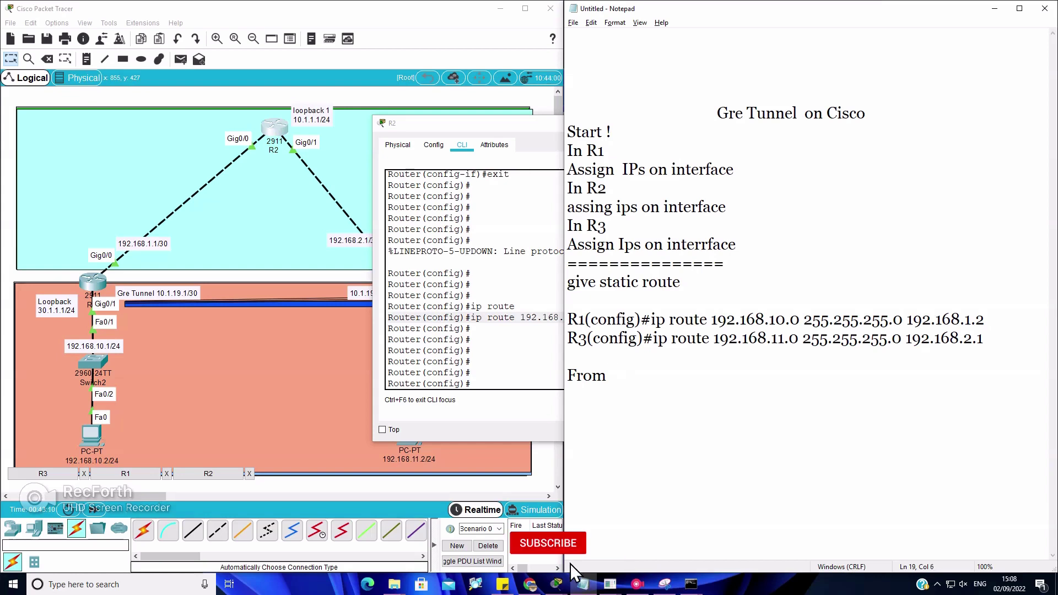
{"action": "type", "text": "ISP"}
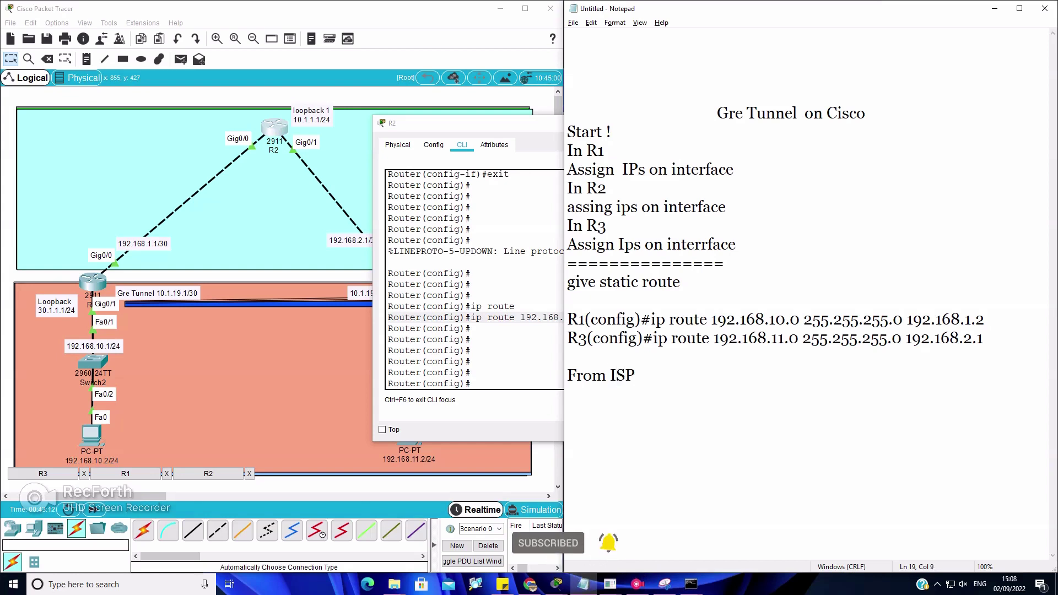
- Paste the copied route command beneath the "From ISP" heading and replace "Router" in its prompt with "ISP"
{"action": "key", "text": "Return"}
{"action": "type", "text": "Router(config)#ip route 192.168.10.0 255.255.255.0 192.168.1.1"}
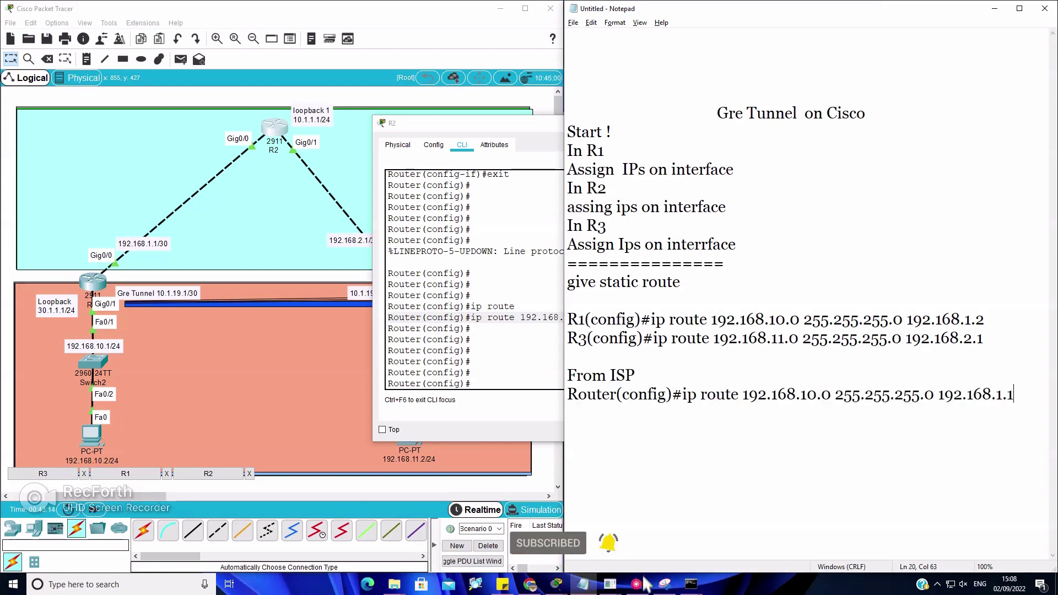
{"action": "left_click", "coordinate": [616, 395]}
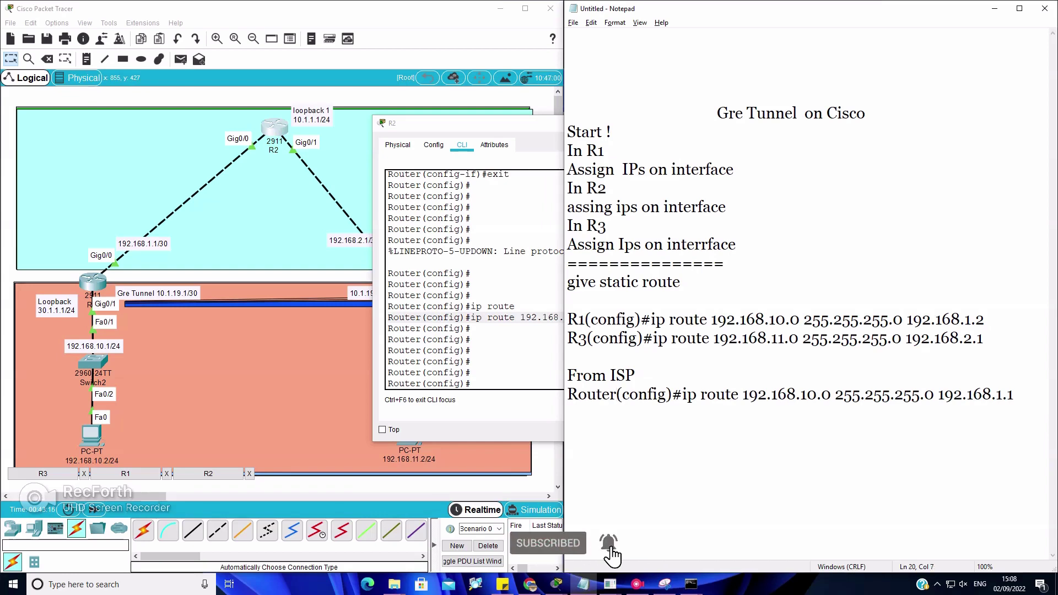
{"action": "left_click_drag", "start_coordinate": [617, 395], "coordinate": [567, 394]}
{"action": "type", "text": "ISP"}
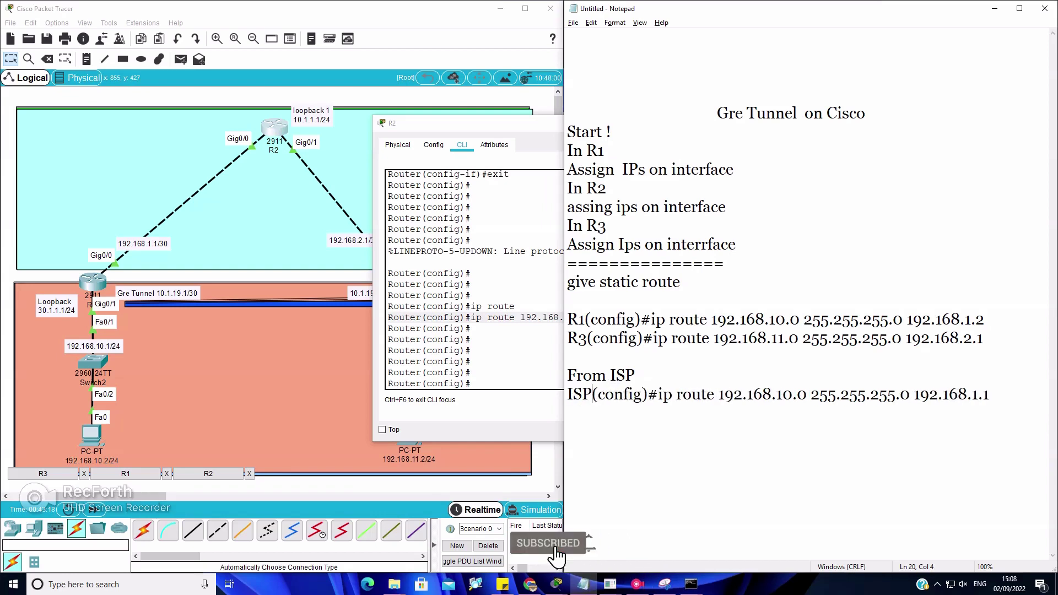
{"action": "left_click", "coordinate": [990, 394]}
{"action": "key", "text": "Return"}
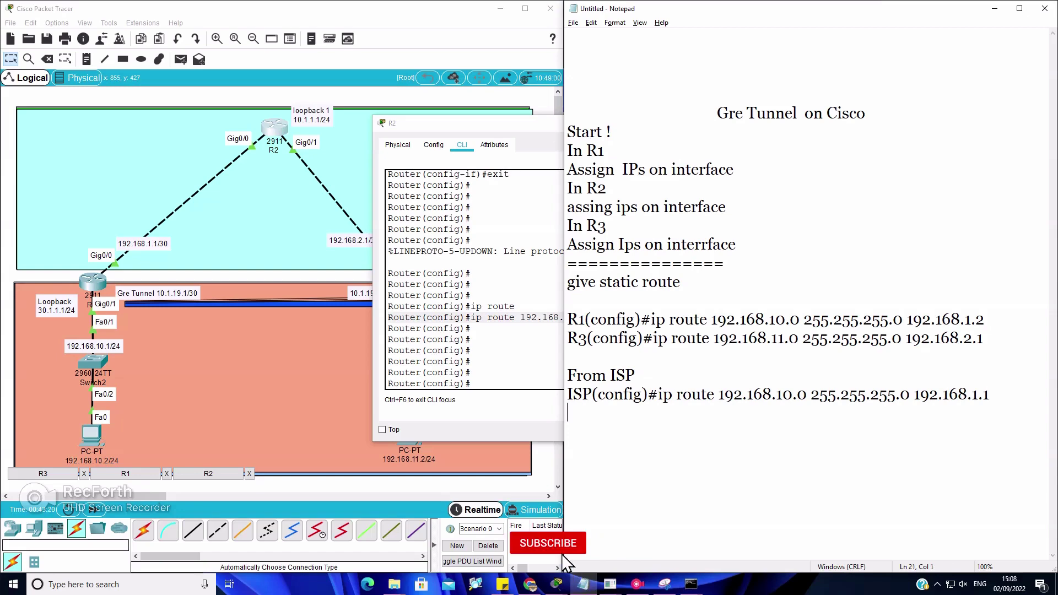
- Return to router R2's command line in Packet Tracer and set its hostname to ISP
{"action": "left_click", "coordinate": [318, 154]}
{"action": "left_click", "coordinate": [275, 128]}
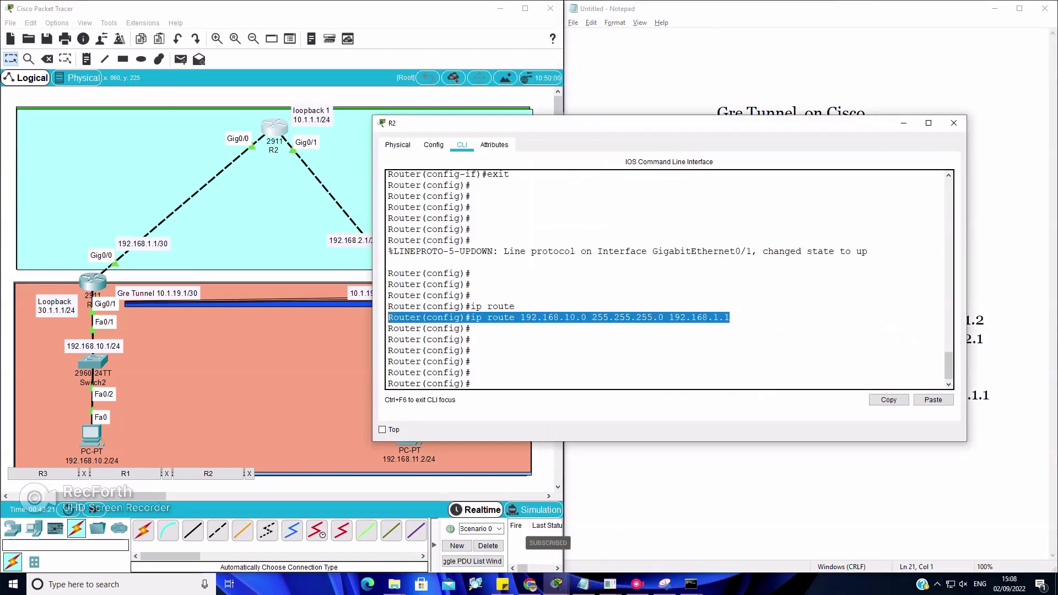
{"action": "left_click", "coordinate": [491, 373]}
{"action": "type", "text": "hos"}
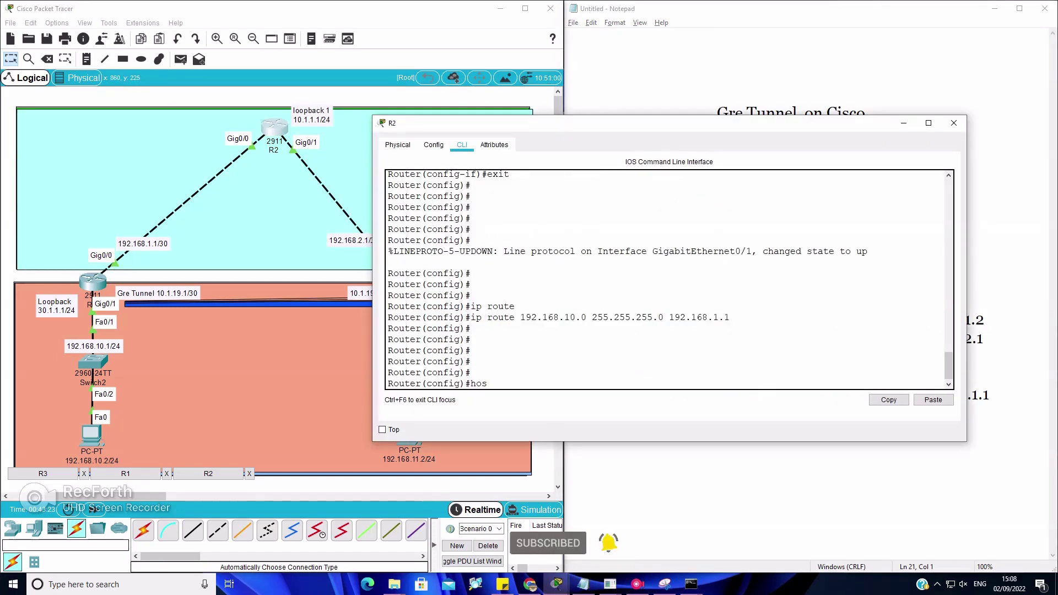
{"action": "type", "text": "tname "}
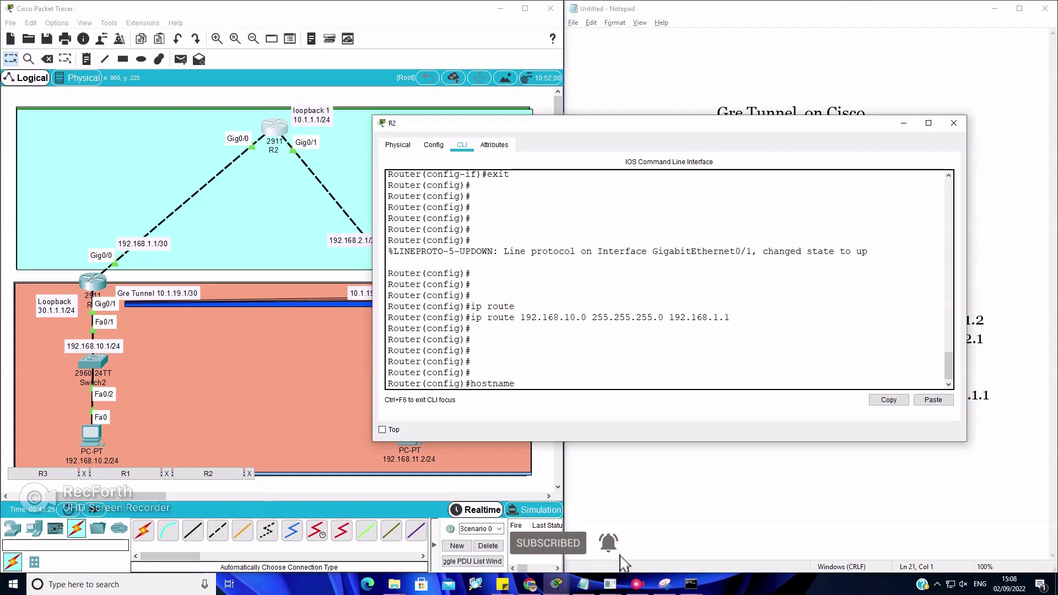
{"action": "type", "text": "ISP"}
{"action": "key", "text": "Return"}
{"action": "key", "text": "Return"}
{"action": "key", "text": "Return"}
{"action": "key", "text": "Return"}
{"action": "key", "text": "Return"}
{"action": "key", "text": "Return"}
{"action": "key", "text": "Return"}
{"action": "key", "text": "Return"}
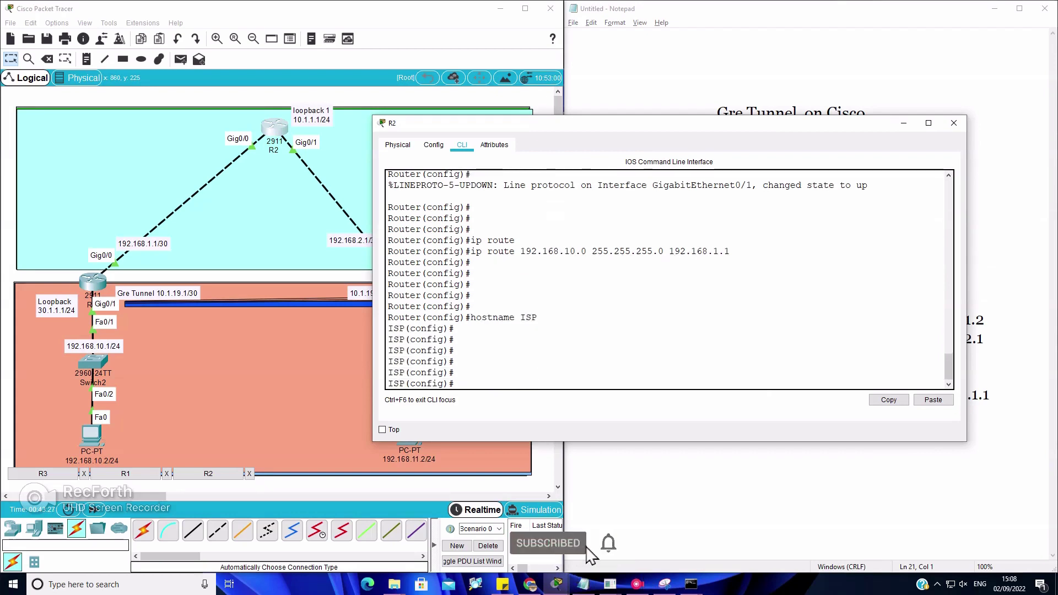
- Add a static route on the ISP router to 192.168.11.0 255.255.255.0 with next hop 192.168.2.2
{"action": "type", "text": "IP "}
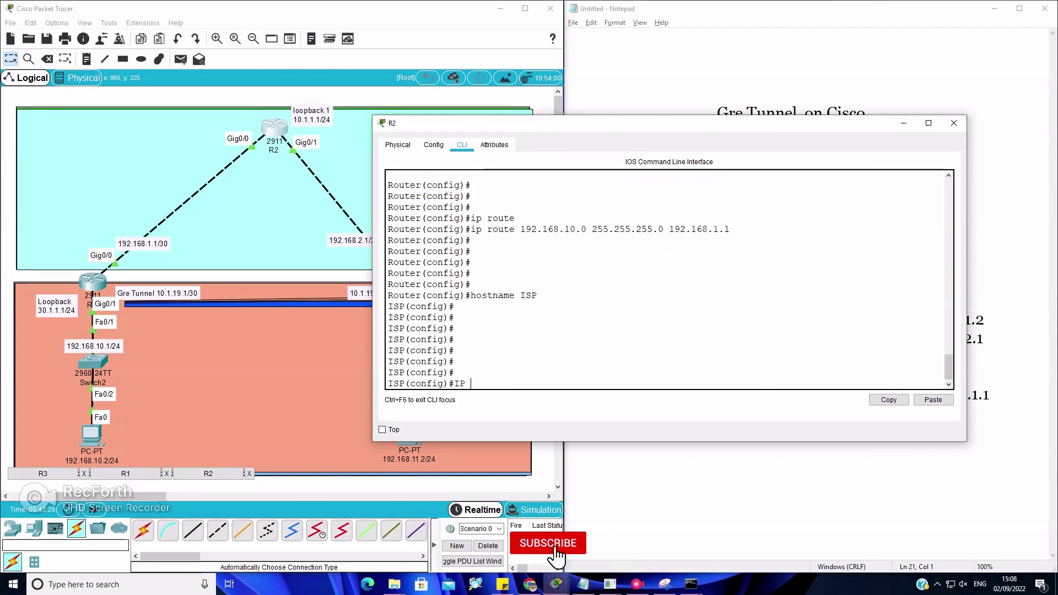
{"action": "type", "text": "route"}
{"action": "key", "text": "Return"}
{"action": "type", "text": "192"}
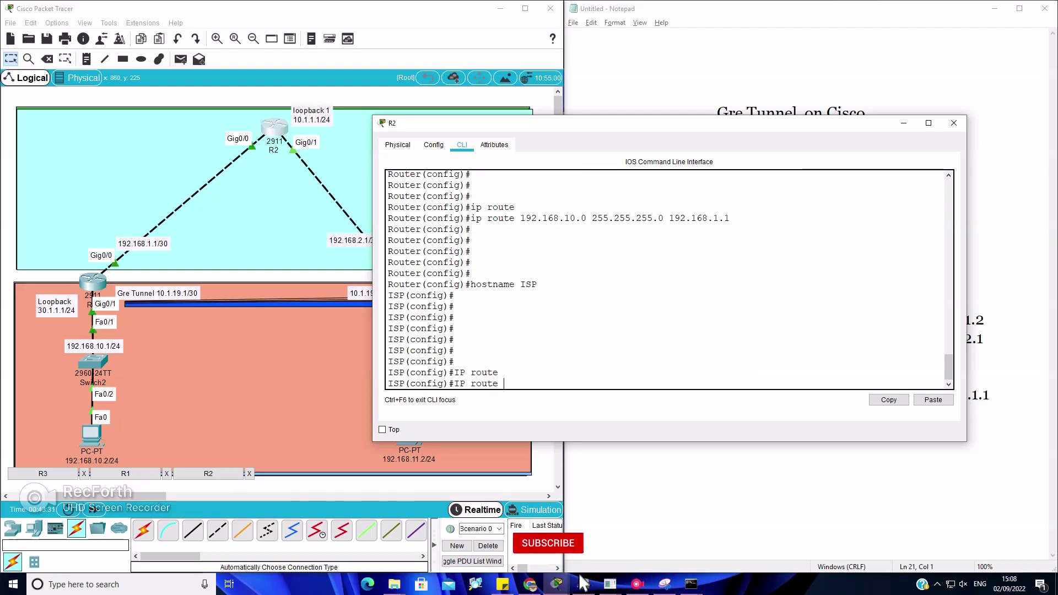
{"action": "type", "text": ".16"}
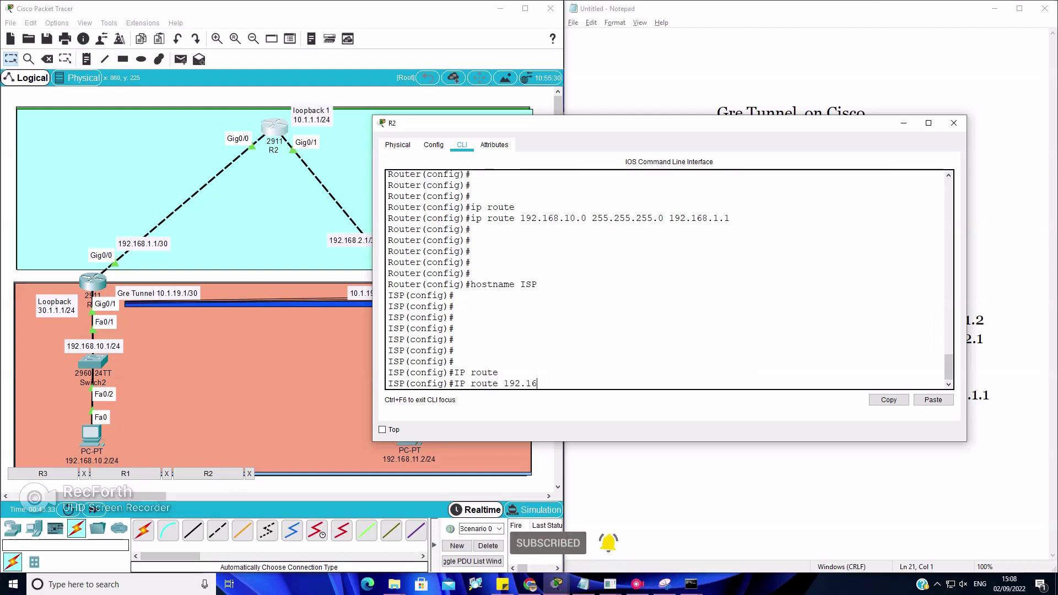
{"action": "type", "text": "8.11"}
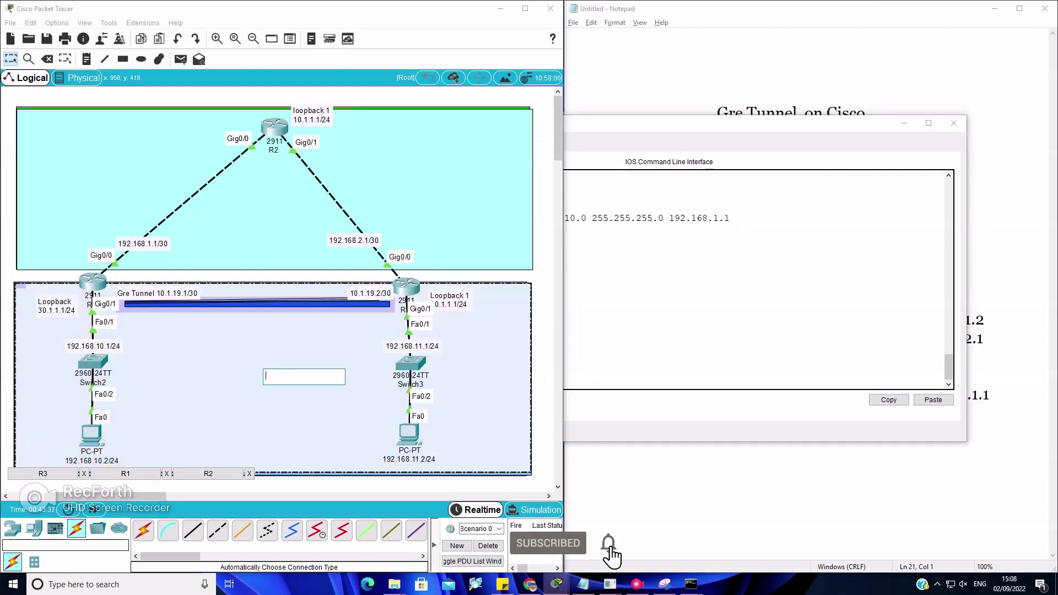
{"action": "type", "text": ".0"}
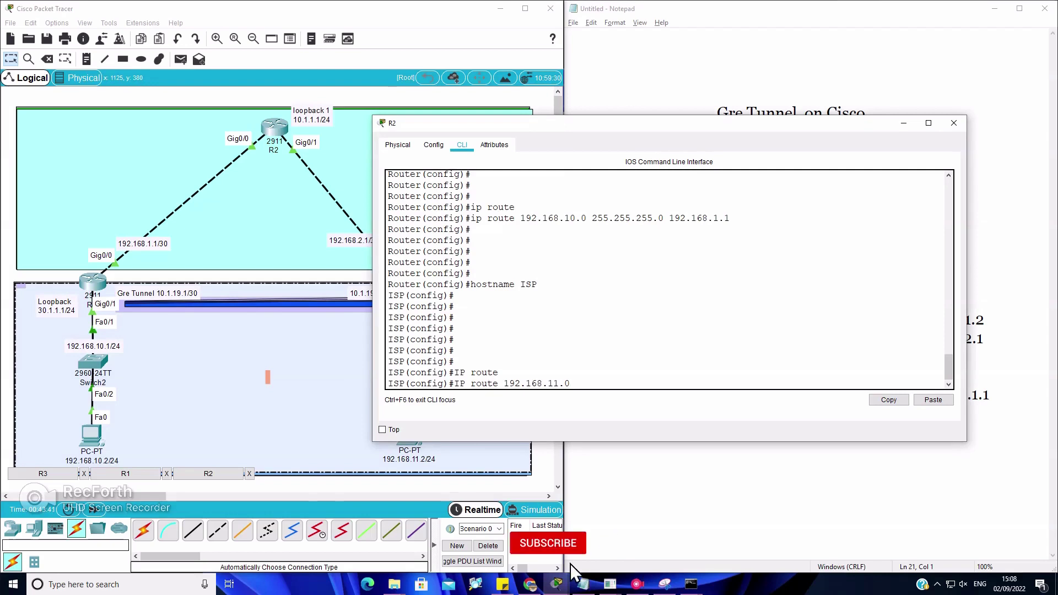
{"action": "type", "text": " 255.255.255.0"}
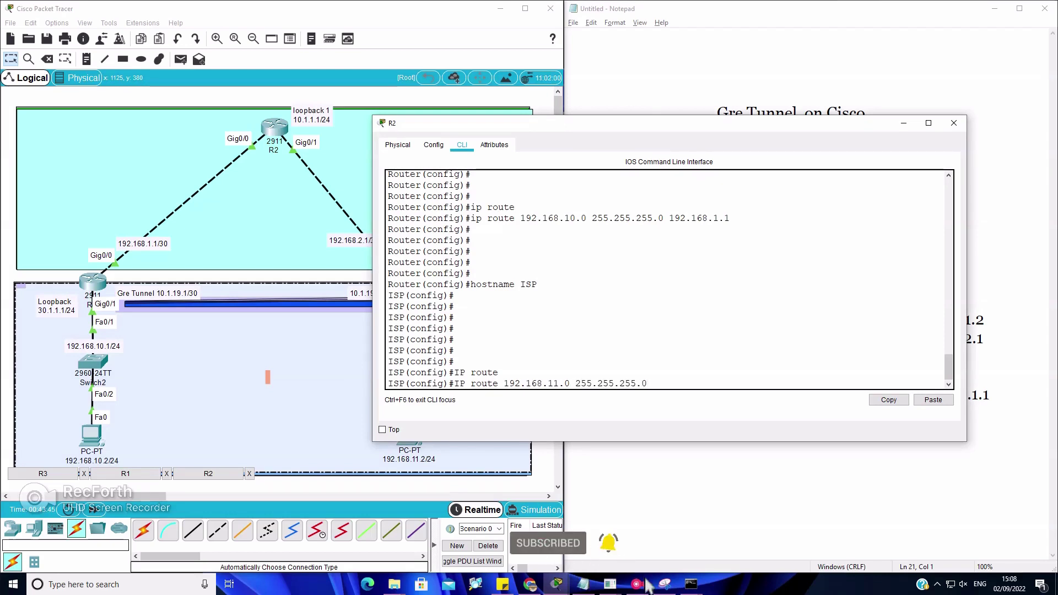
{"action": "left_click_drag", "start_coordinate": [650, 123], "coordinate": [749, 82]}
{"action": "type", "text": "192."}
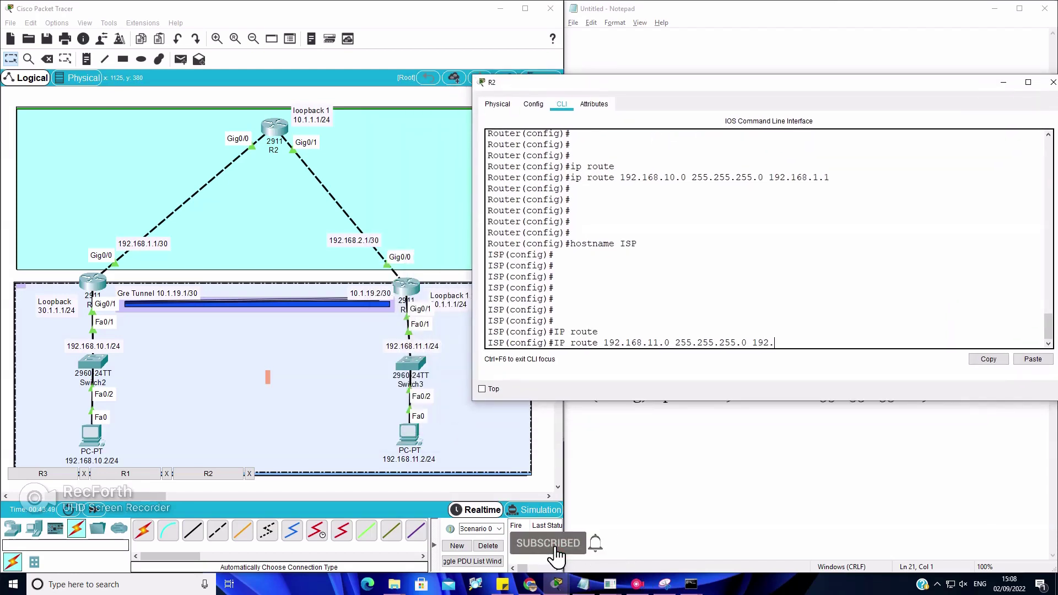
{"action": "type", "text": "168.2.2"}
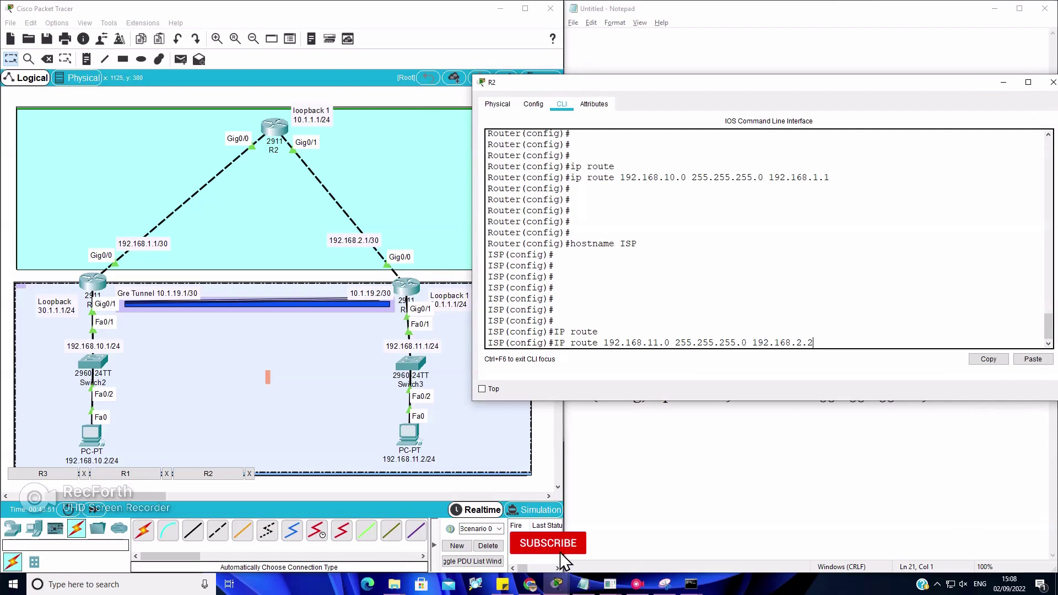
{"action": "key", "text": "Return"}
{"action": "key", "text": "Return"}
{"action": "key", "text": "Return"}
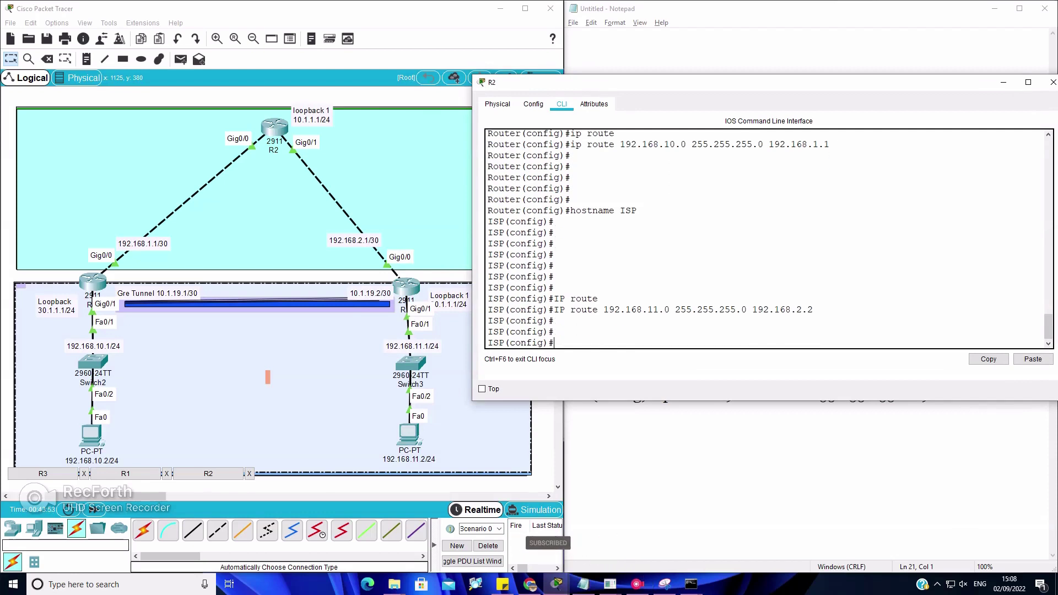
- Copy the ISP router's full 192.168.11.0 route command line into Notepad beneath its 192.168.10.0 route
{"action": "left_click_drag", "start_coordinate": [556, 288], "coordinate": [814, 310]}
{"action": "left_click_drag", "start_coordinate": [488, 310], "coordinate": [814, 309]}
{"action": "key", "text": "ctrl+c"}
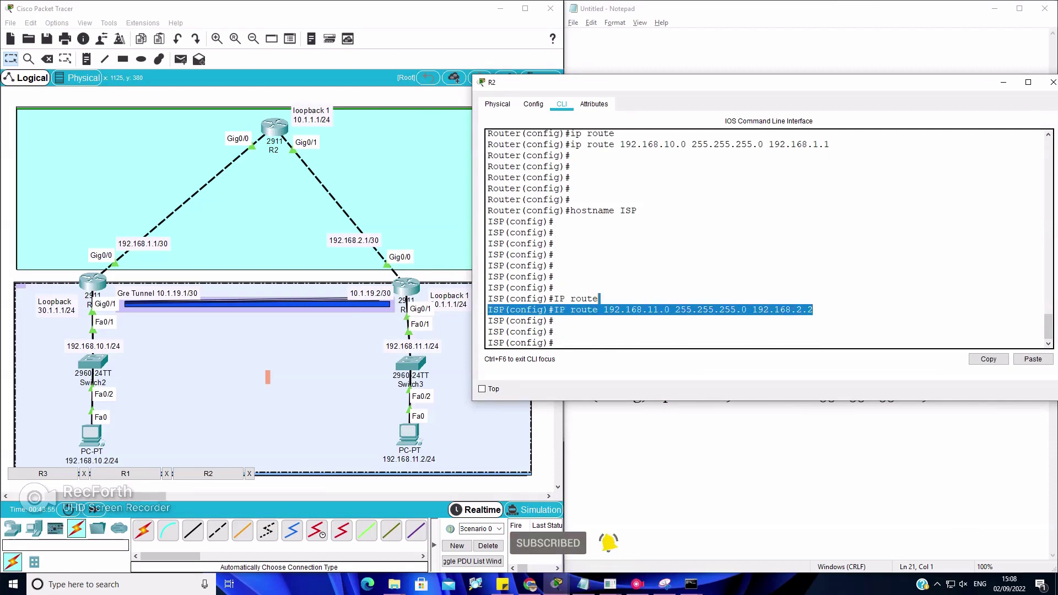
{"action": "left_click", "coordinate": [626, 562]}
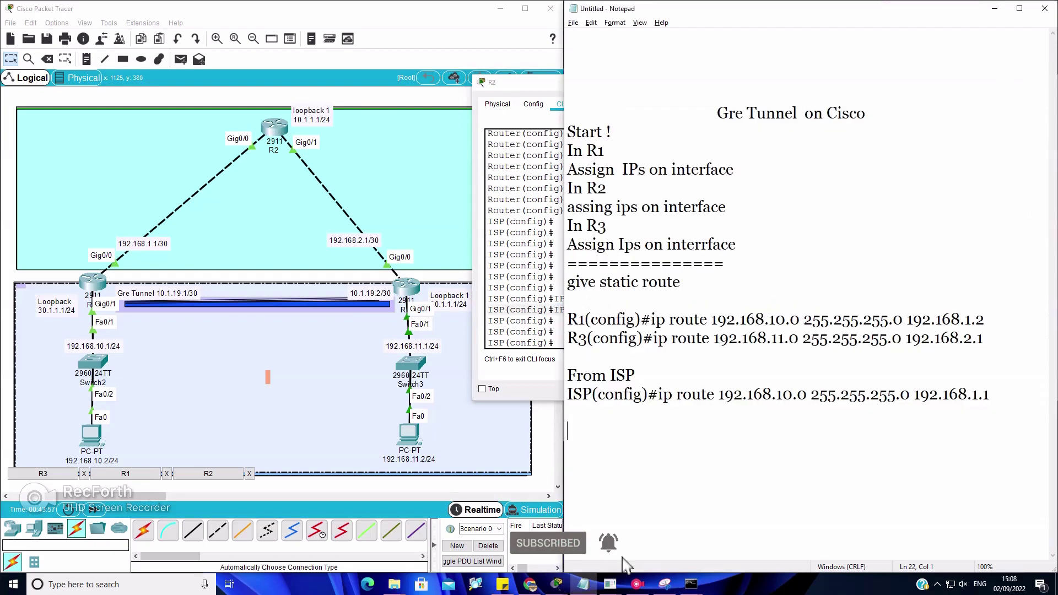
{"action": "key", "text": "ctrl+v"}
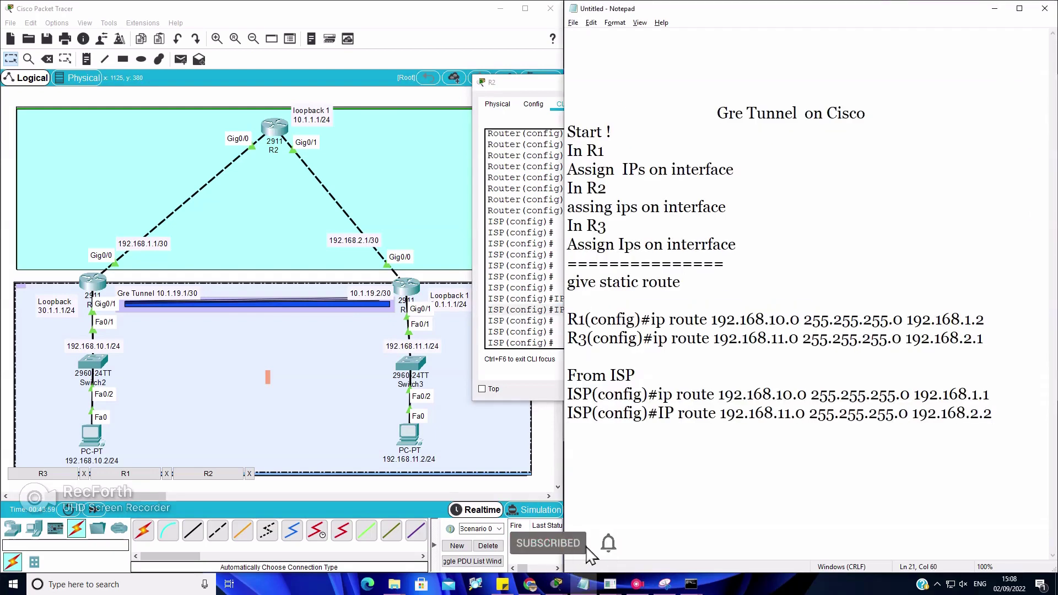
- Add the line "Ping from R1 to R2" below the ISP route commands in Notepad, separated by a blank line
{"action": "key", "text": "Return"}
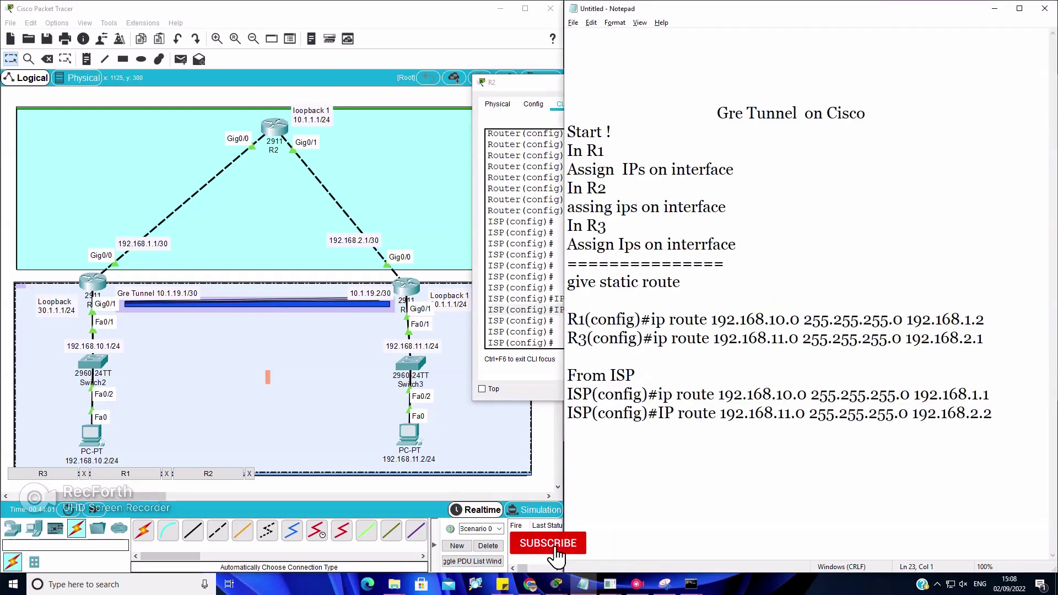
{"action": "type", "text": "Ping fro"}
{"action": "key", "text": "BackSpace"}
{"action": "type", "text": "m "}
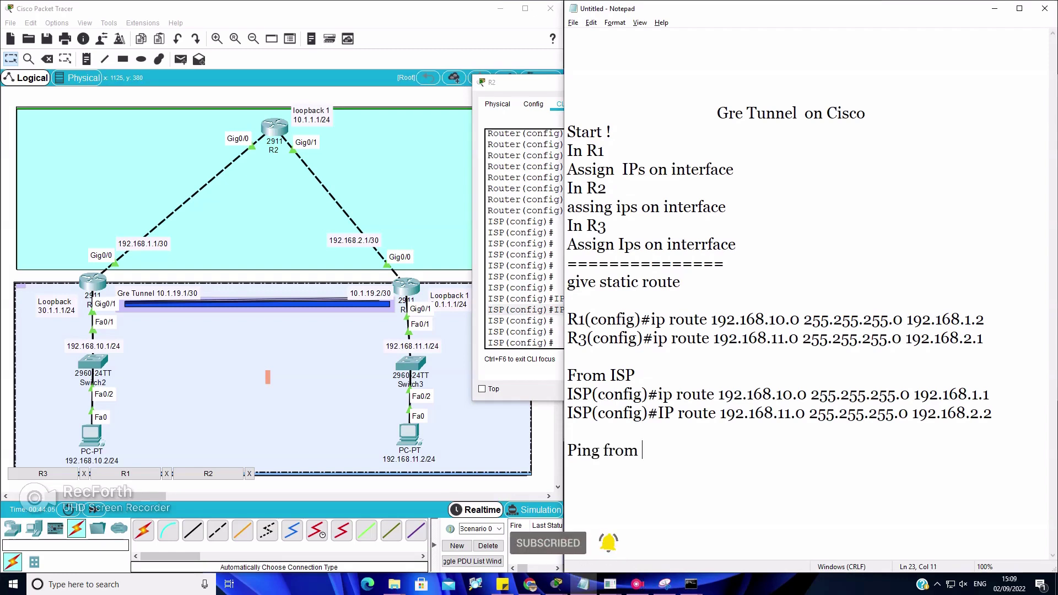
{"action": "type", "text": "R1"}
{"action": "key", "text": "BackSpace"}
{"action": "type", "text": "o R2"}
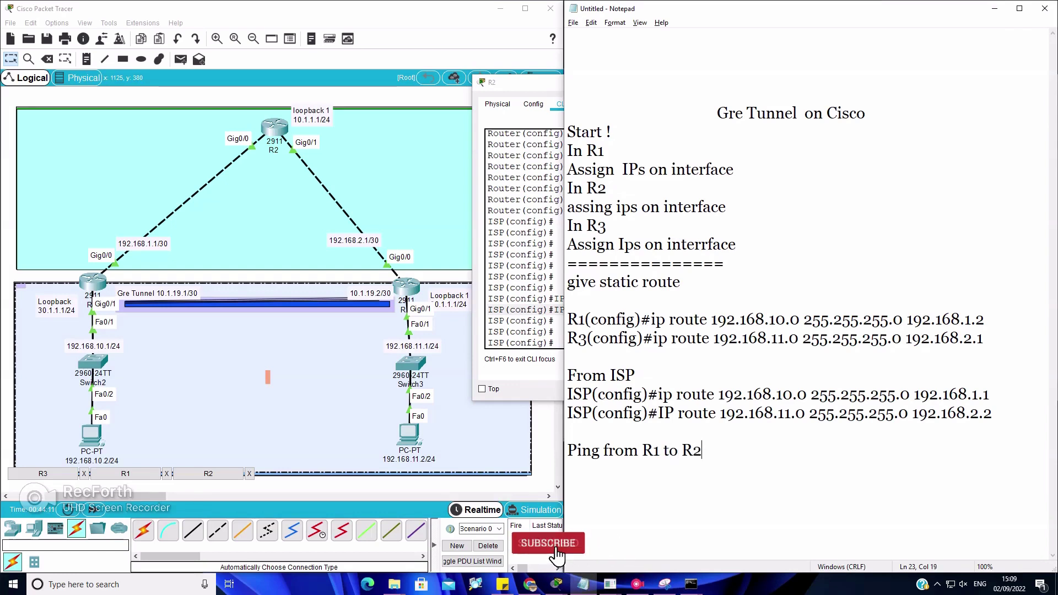
{"action": "key", "text": "Return"}
{"action": "key", "text": "Return"}
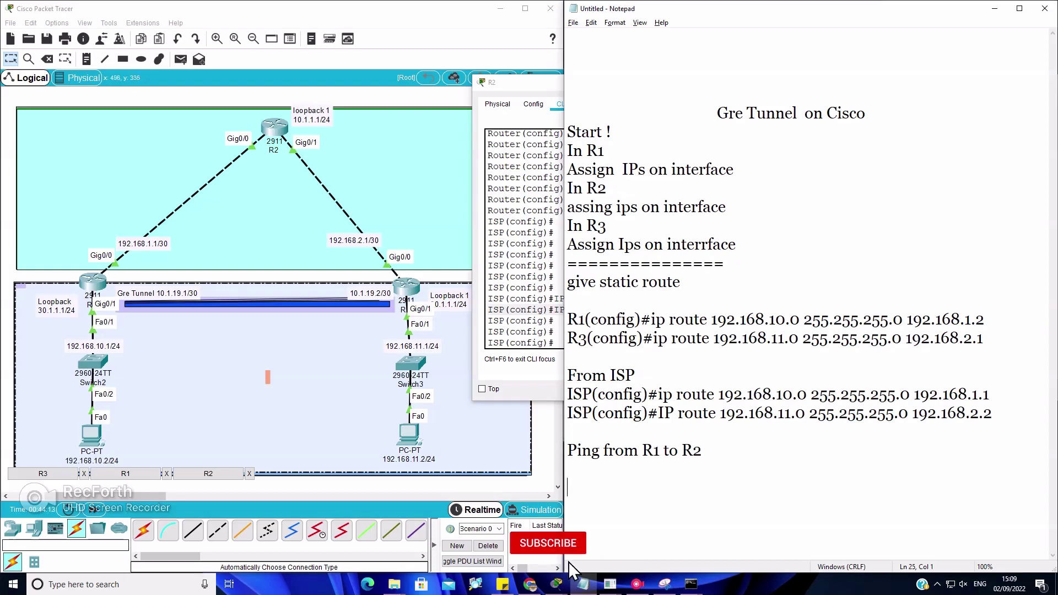
- Switch to router R1's command line in Packet Tracer, exit configuration mode and ping 192.168.2.2
{"action": "key", "text": "alt+Tab"}
{"action": "key", "text": "Return"}
{"action": "key", "text": "Return"}
{"action": "key", "text": "Return"}
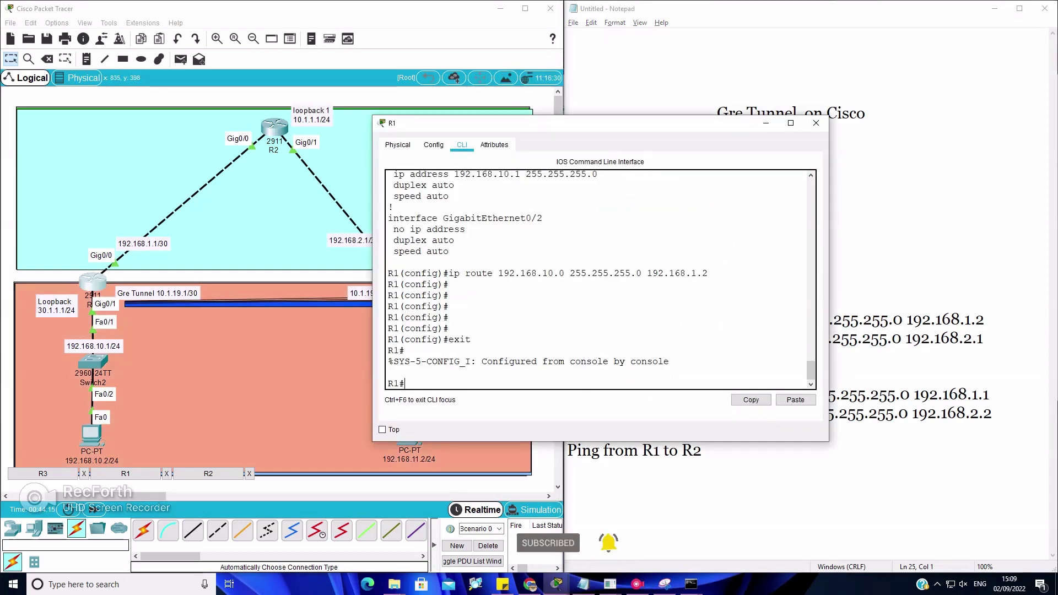
{"action": "type", "text": "ping"}
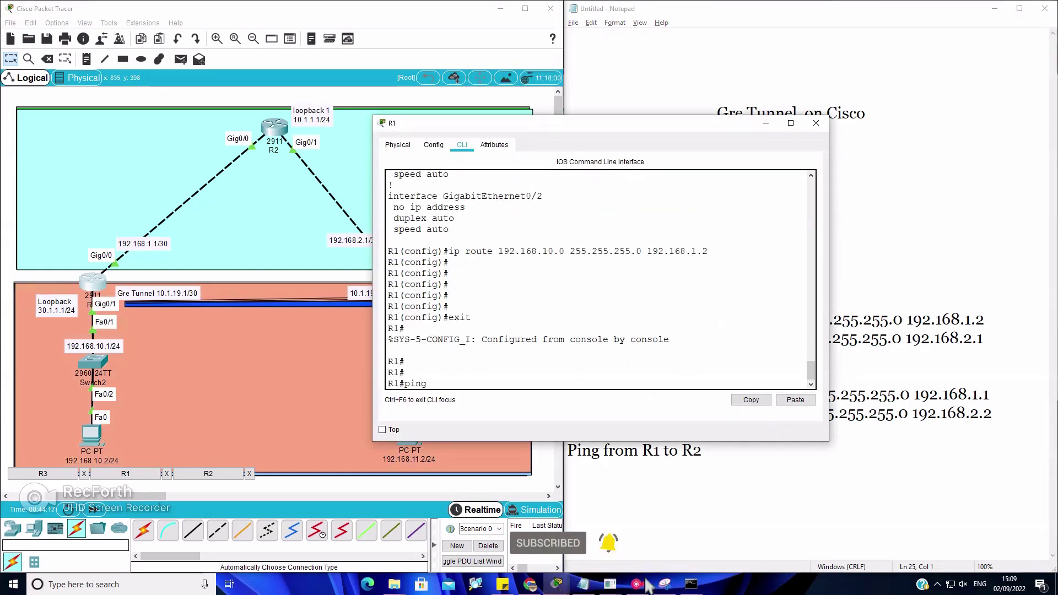
{"action": "left_click_drag", "start_coordinate": [551, 123], "coordinate": [693, 75]}
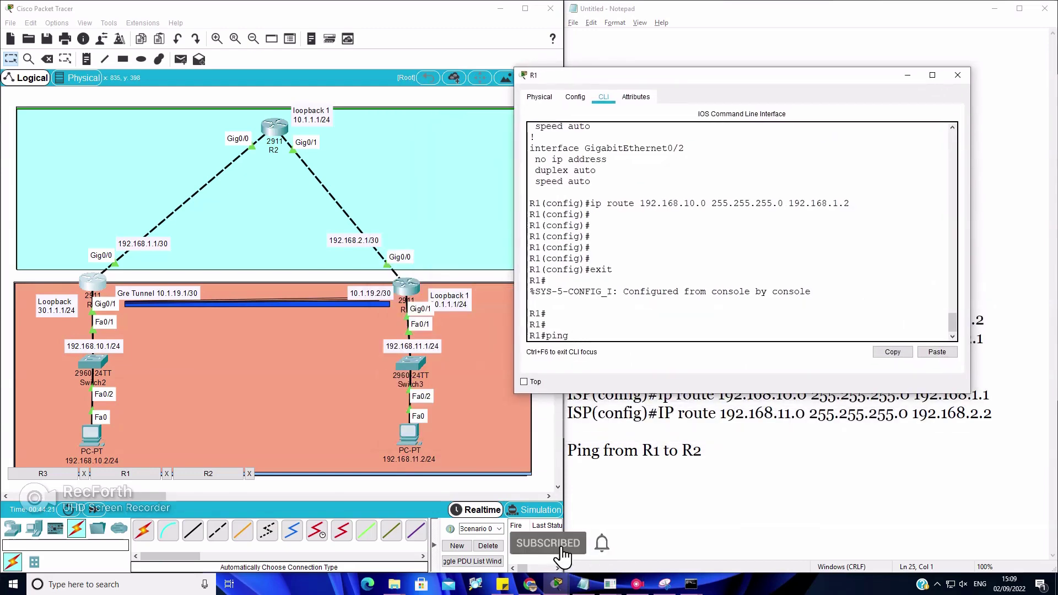
{"action": "type", "text": "192.1682"}
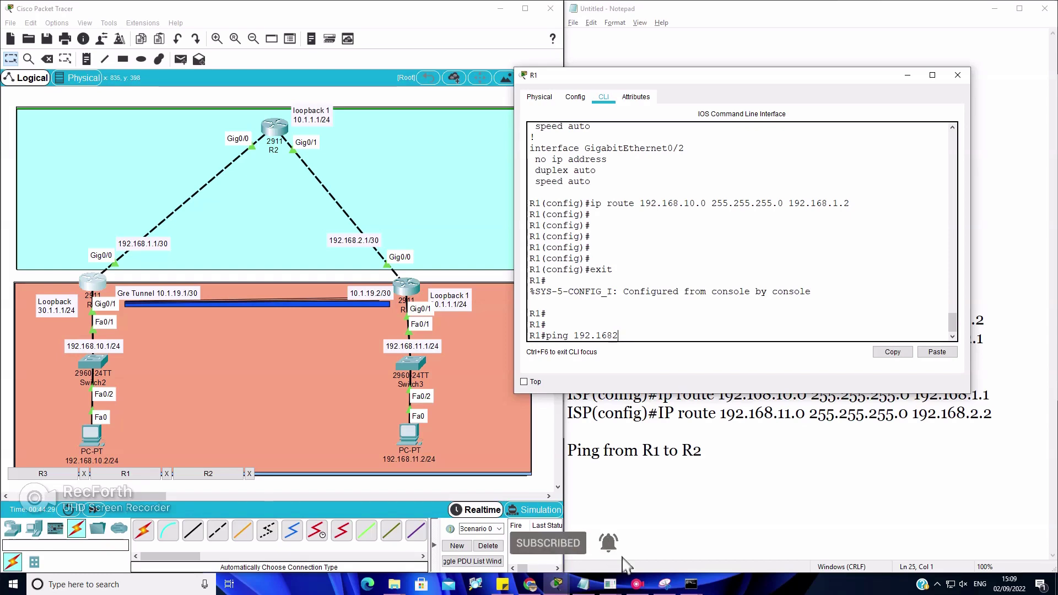
{"action": "type", "text": ".2"}
{"action": "key", "text": "Return"}
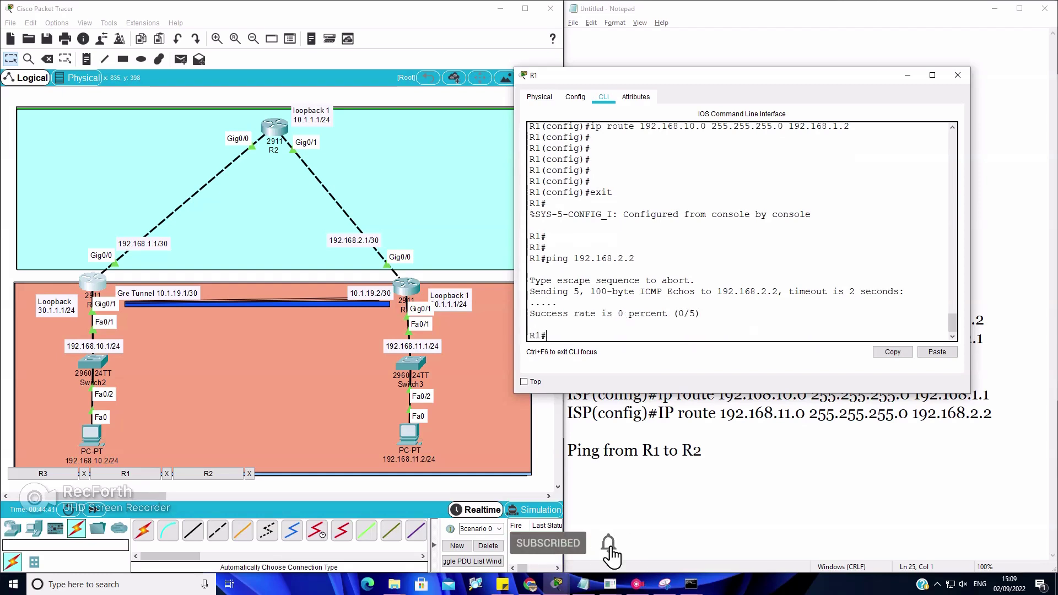
- Create tunnel interface 1 on router R1 from global configuration mode and enter its interface configuration
{"action": "key", "text": "Return"}
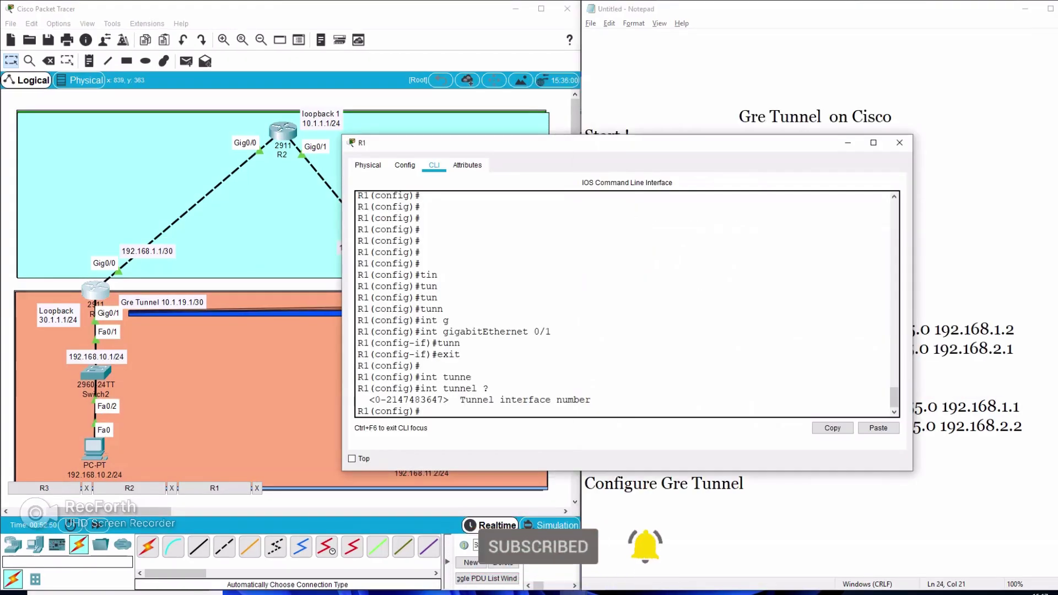
{"action": "type", "text": "uin"}
{"action": "key", "text": "BackSpace"}
{"action": "key", "text": "BackSpace"}
{"action": "key", "text": "BackSpace"}
{"action": "type", "text": "int "}
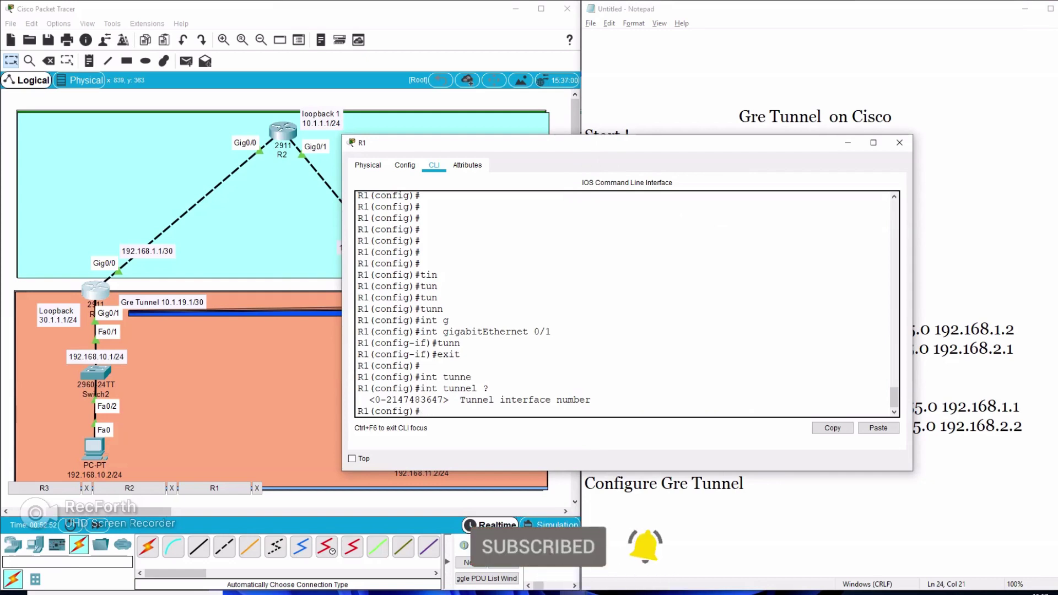
{"action": "type", "text": "tunne"}
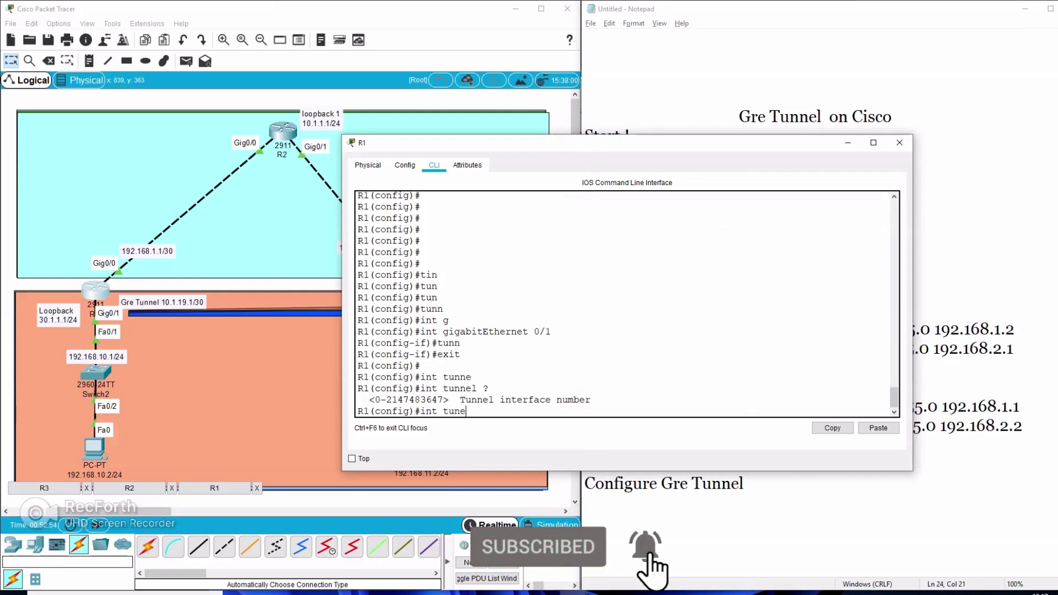
{"action": "key", "text": "Tab"}
{"action": "key", "text": "BackSpace"}
{"action": "key", "text": "Tab"}
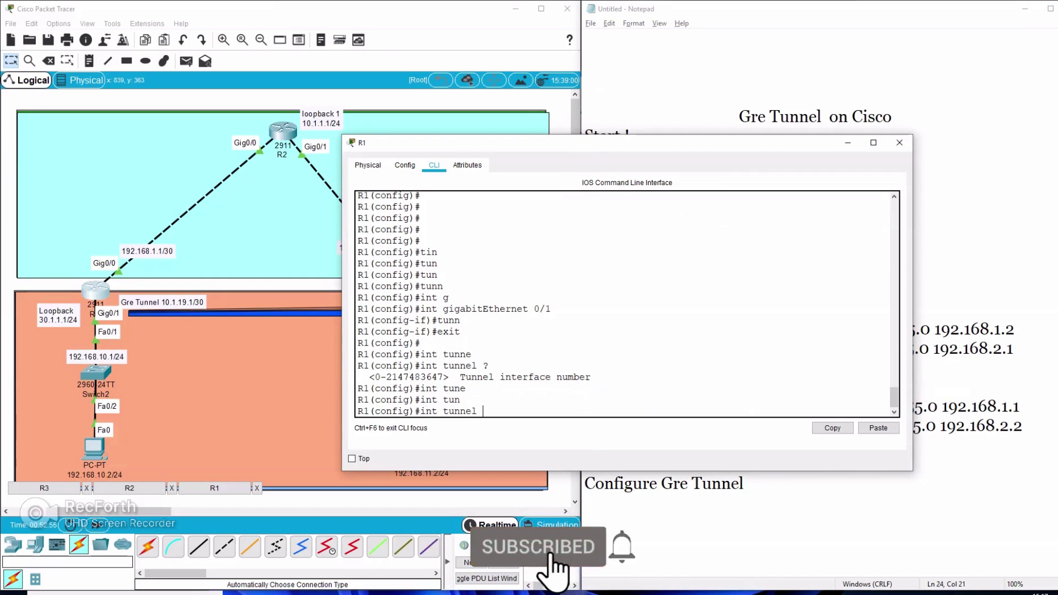
{"action": "type", "text": "1"}
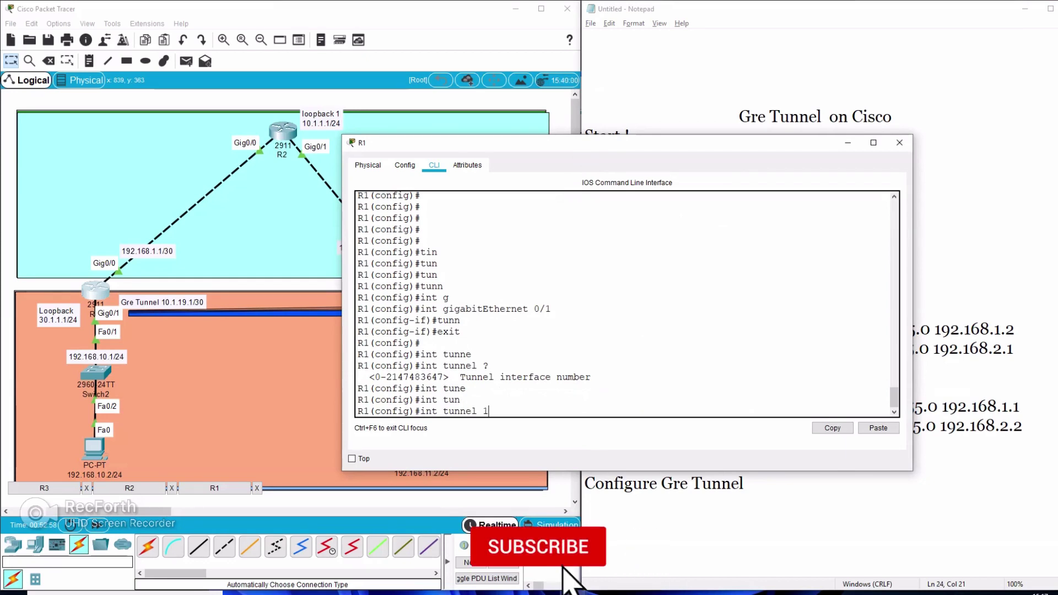
{"action": "key", "text": "Return"}
{"action": "key", "text": "Return"}
{"action": "key", "text": "Return"}
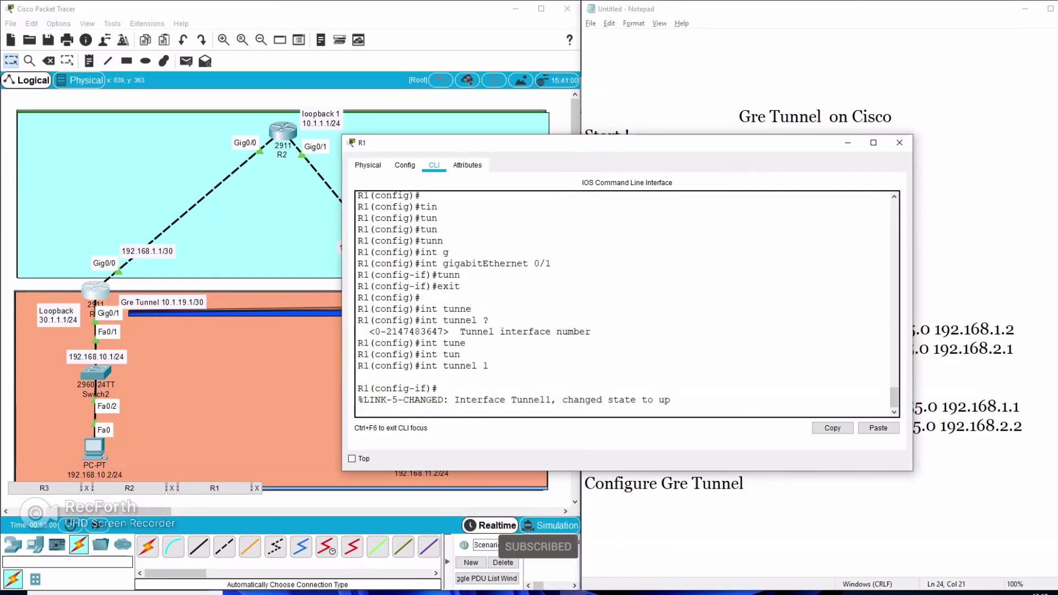
- Start the ip address command for tunnel interface 1 on router R1
{"action": "type", "text": "ip add"}
{"action": "key", "text": "Tab"}
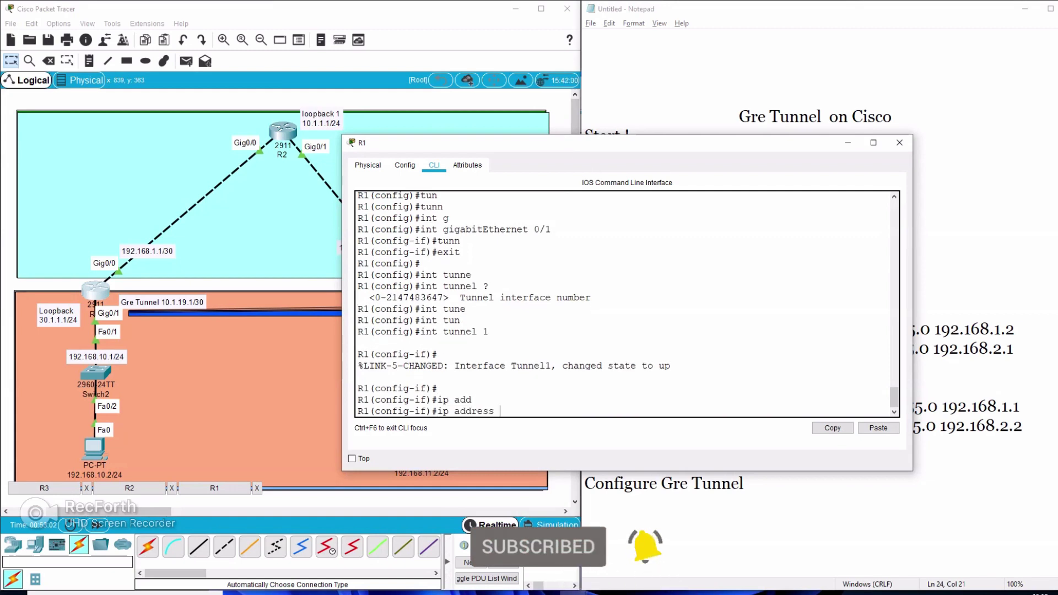